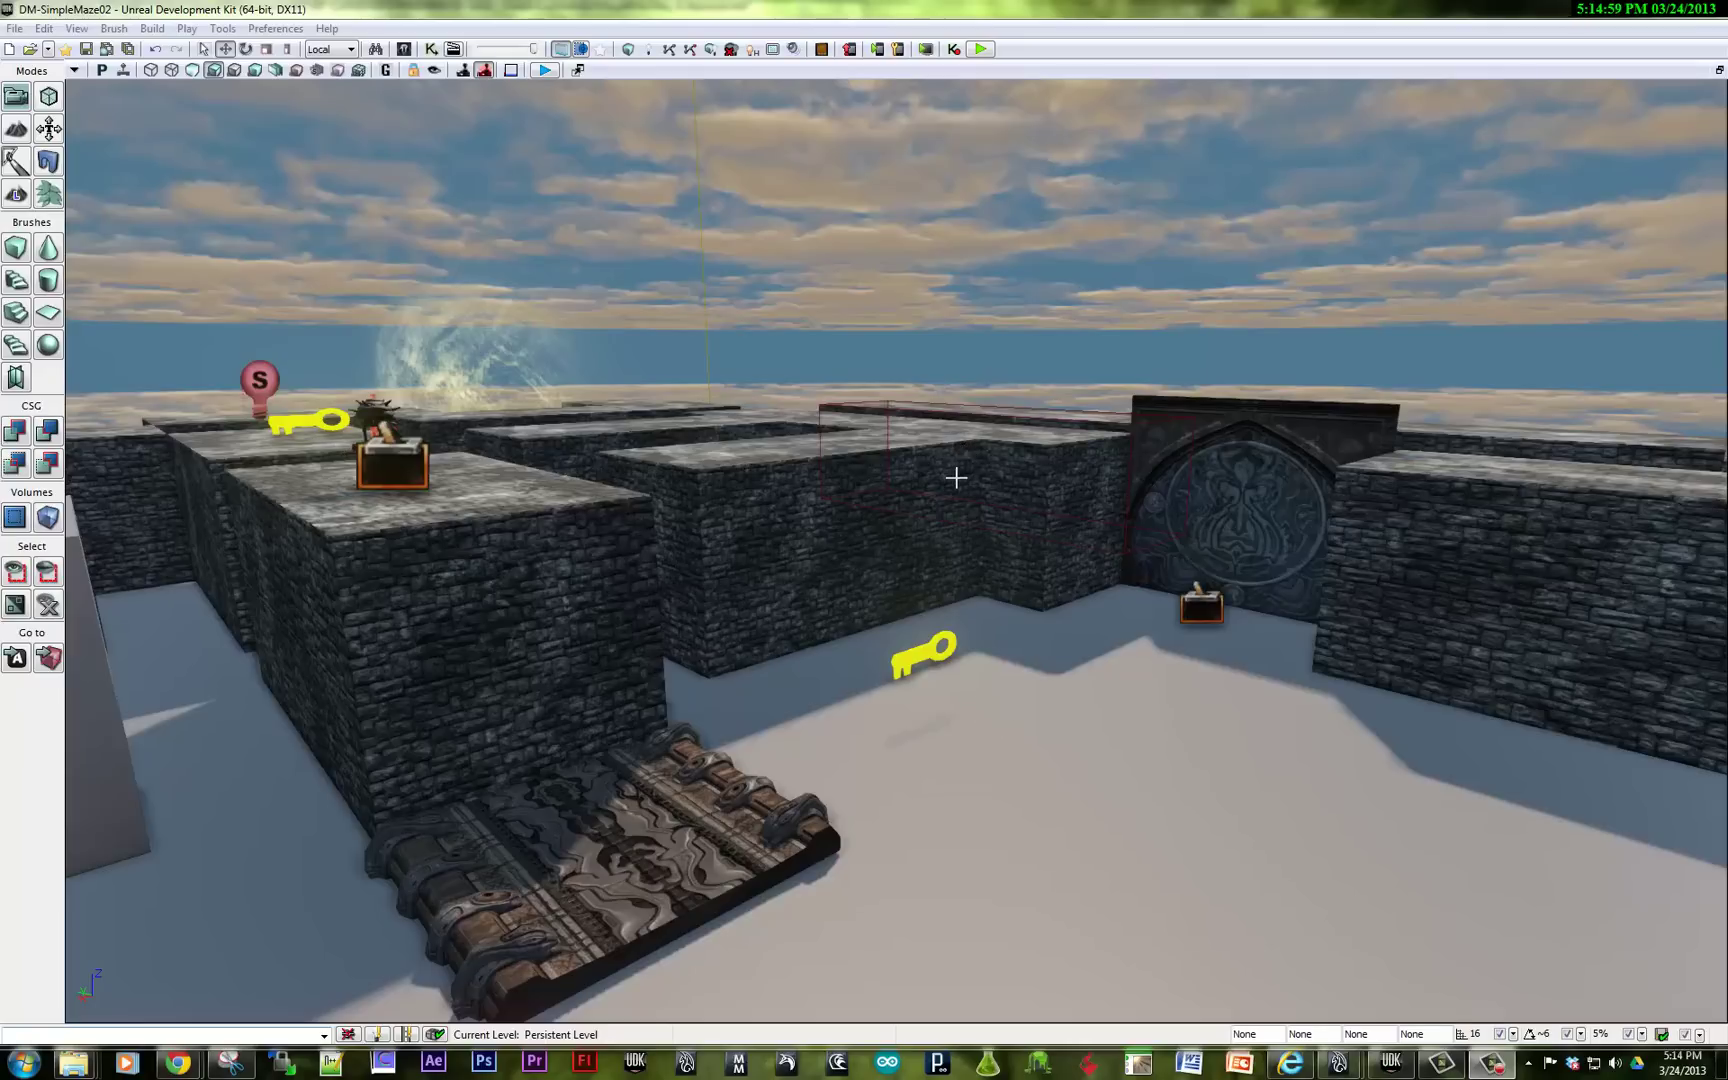
Play the level from the floor in front of the arched door and walk up to the door without collecting the key.
{"action": "right_click", "coordinate": [973, 855]}
{"action": "left_click", "coordinate": [1019, 822]}
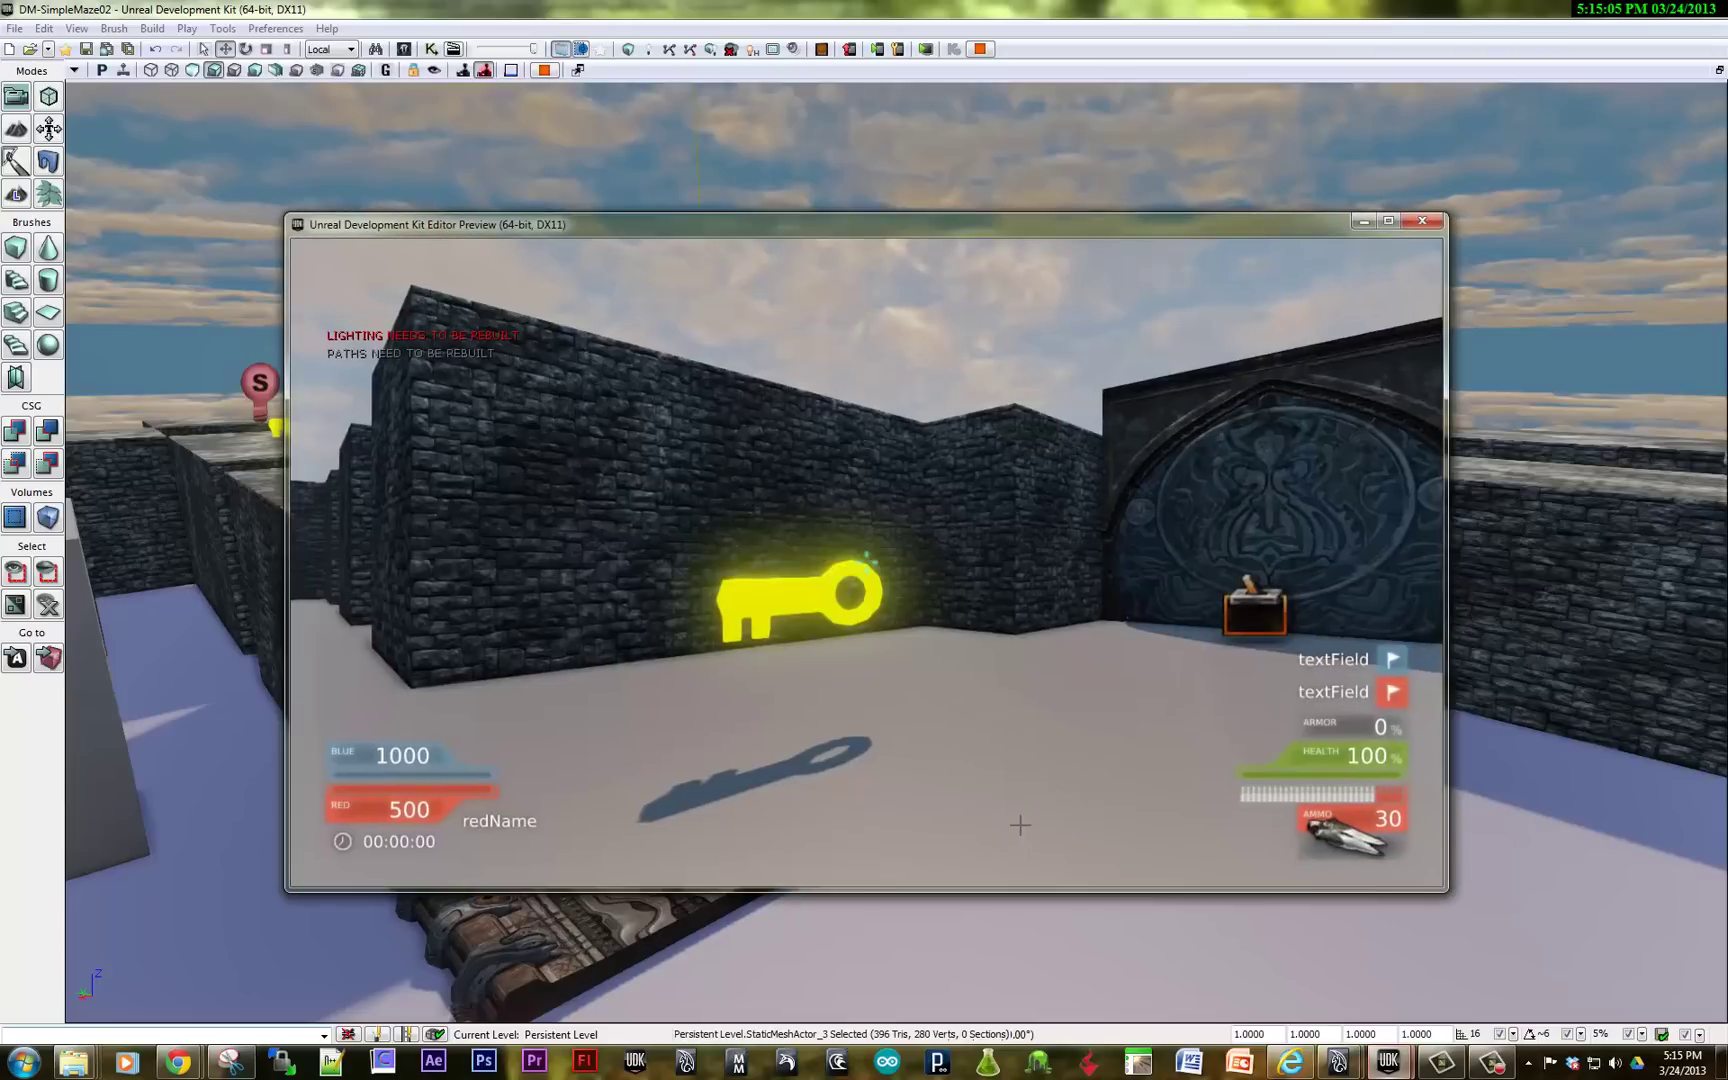
{"action": "key", "text": "w"}
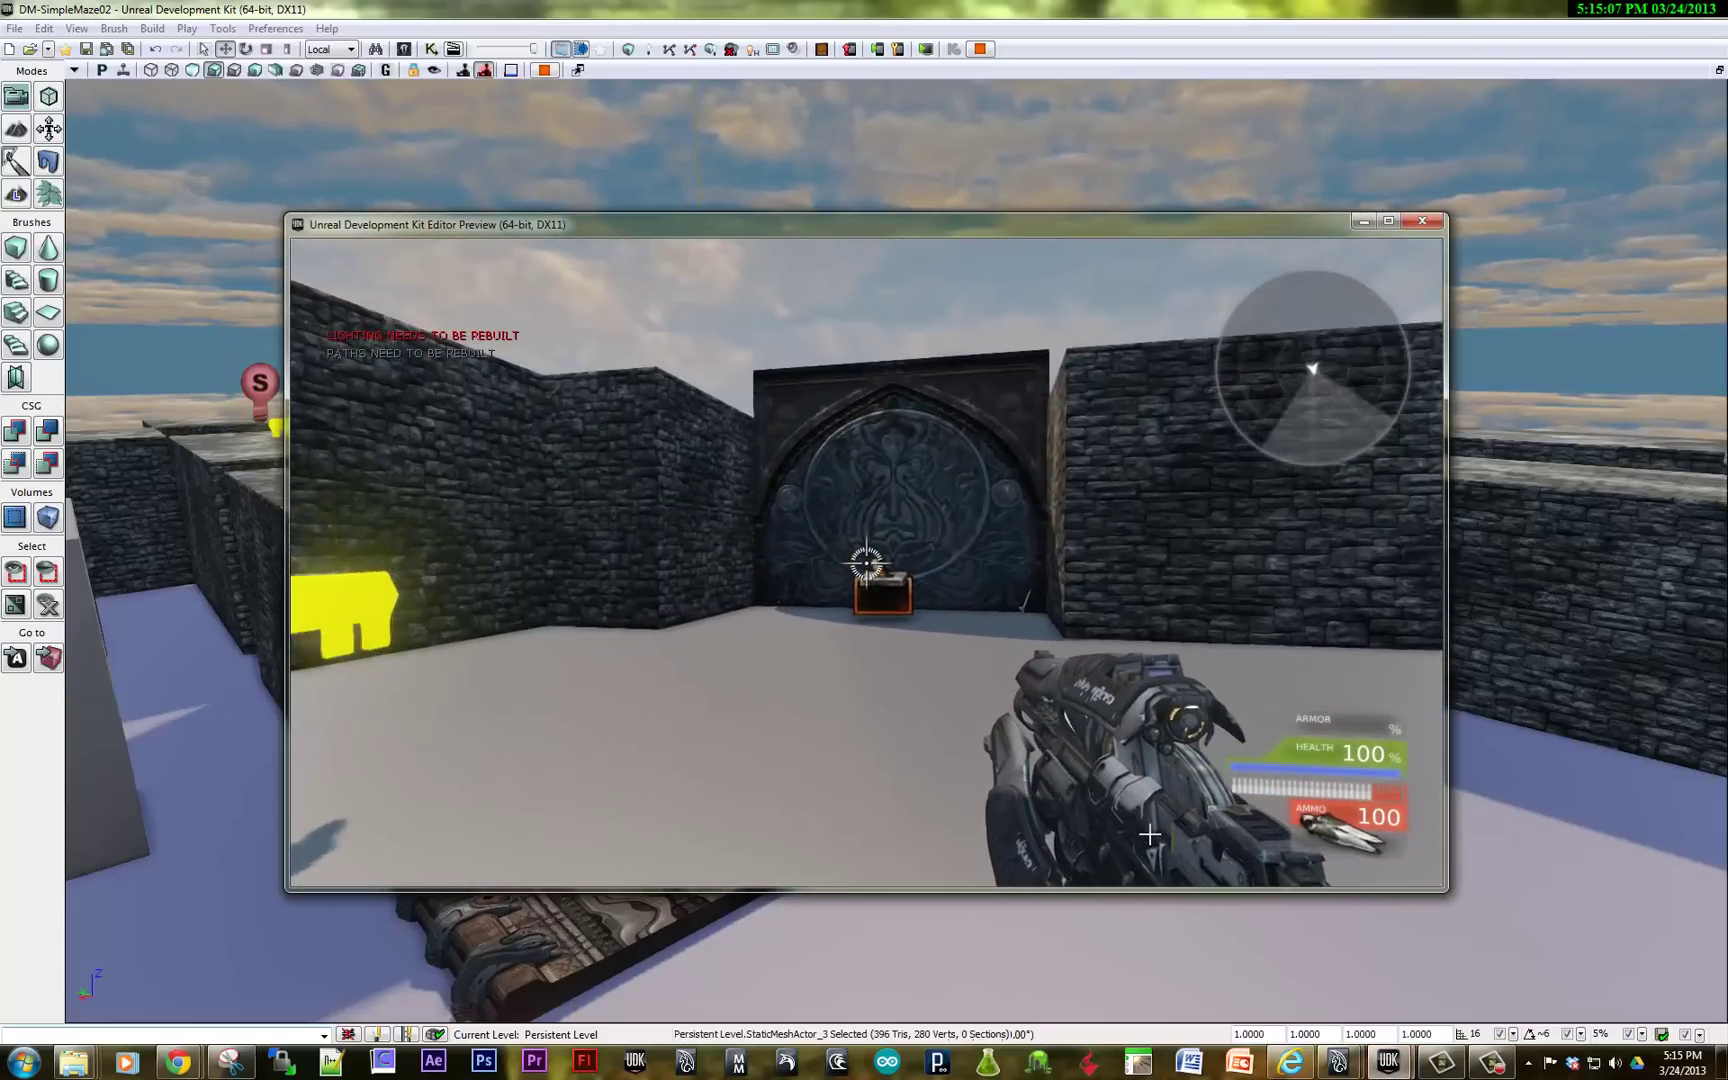
{"action": "key", "text": "w"}
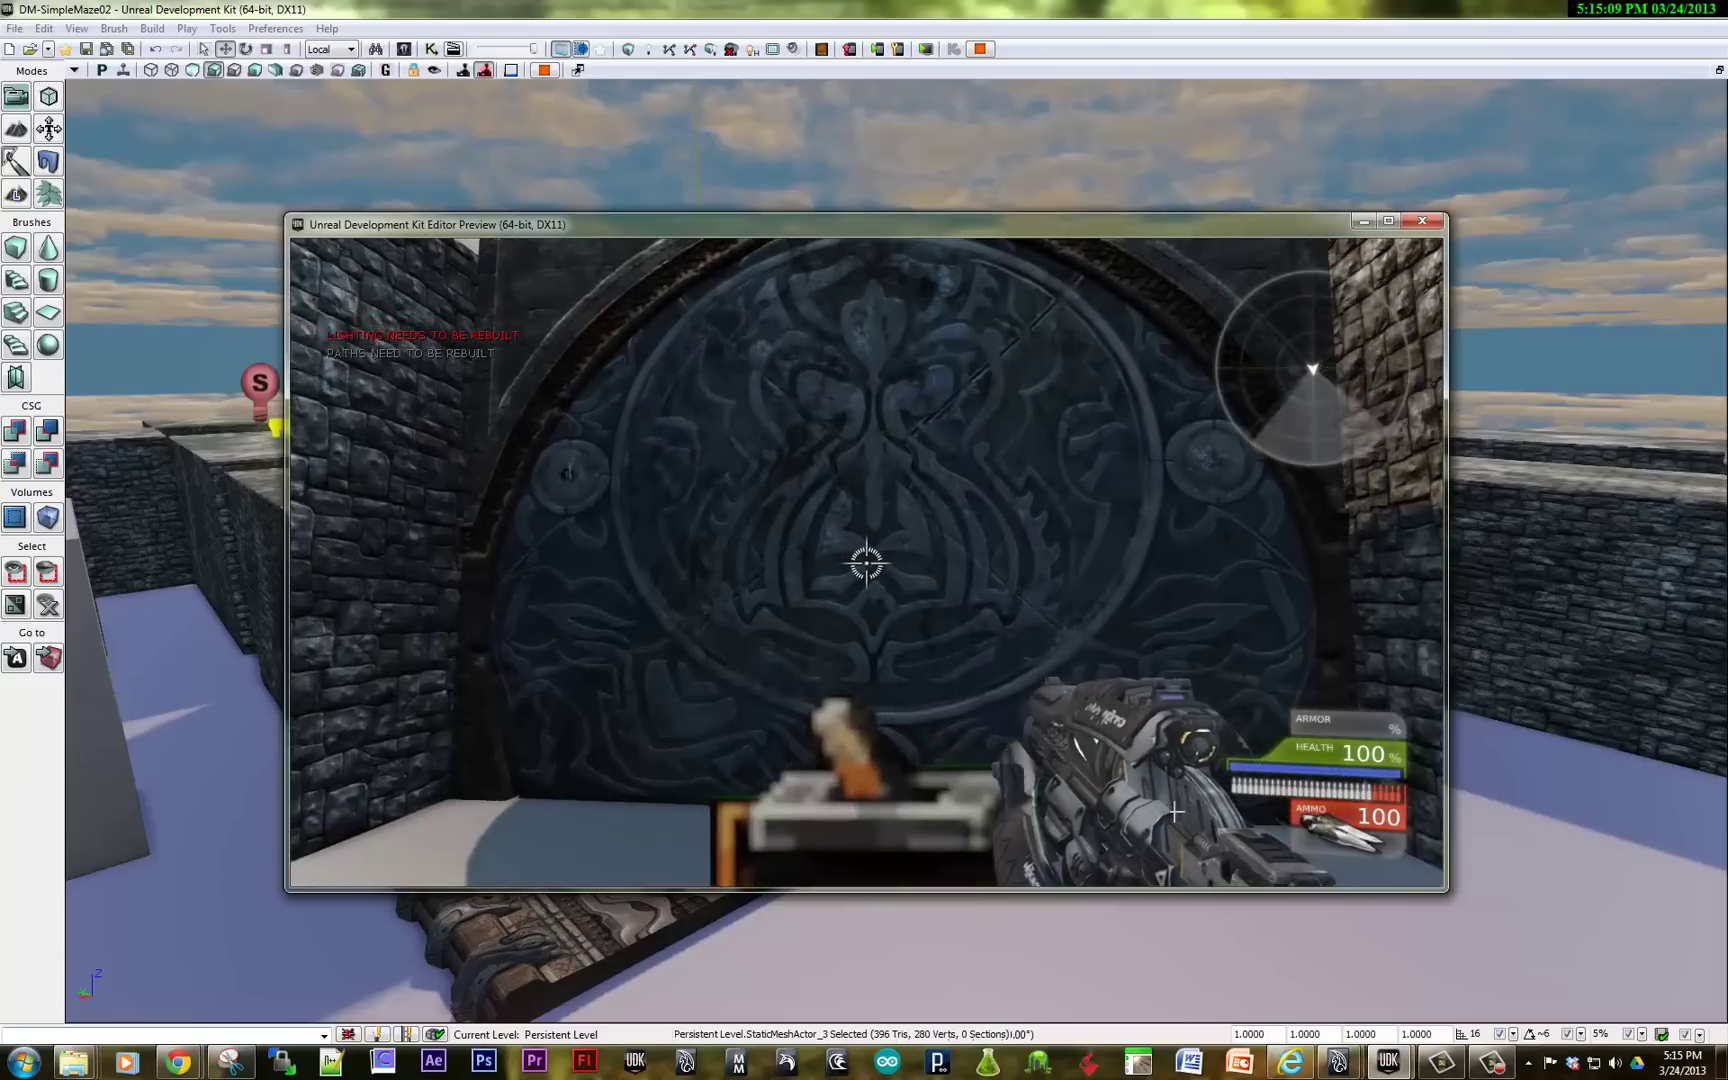
{"action": "key", "text": "w"}
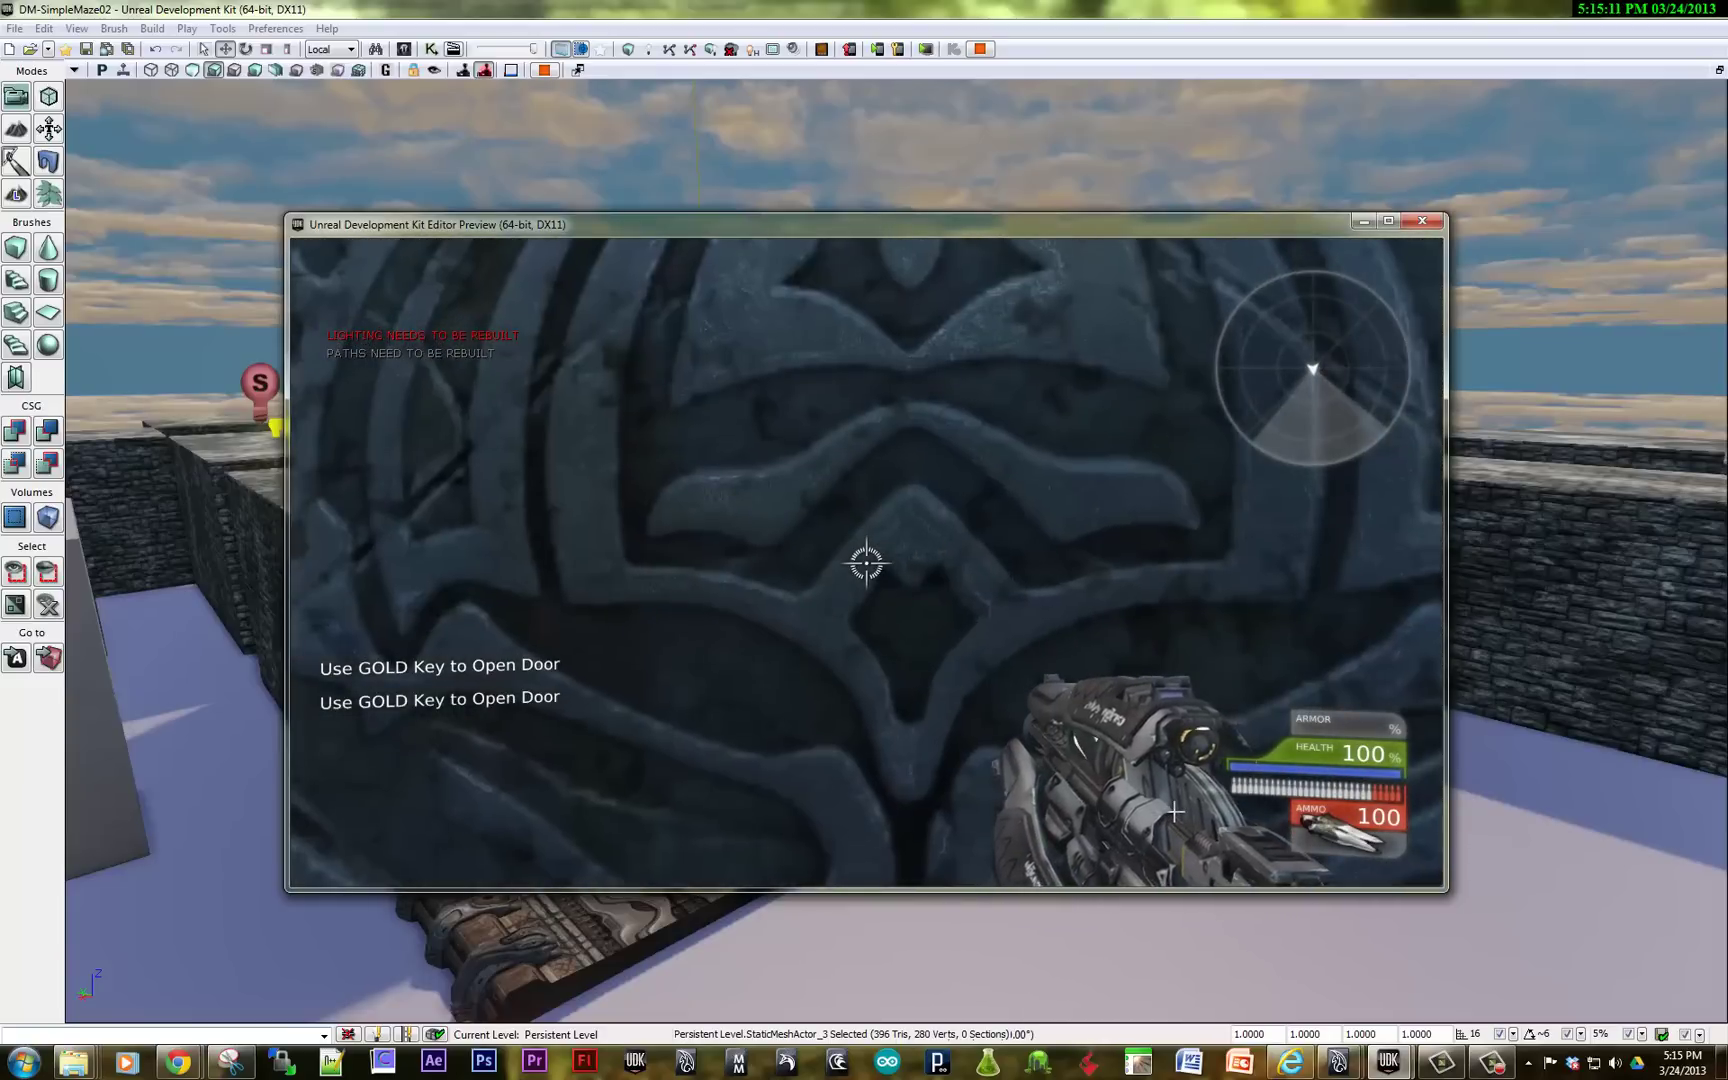
{"action": "key", "text": "s"}
{"action": "key", "text": "s"}
{"action": "key", "text": "s"}
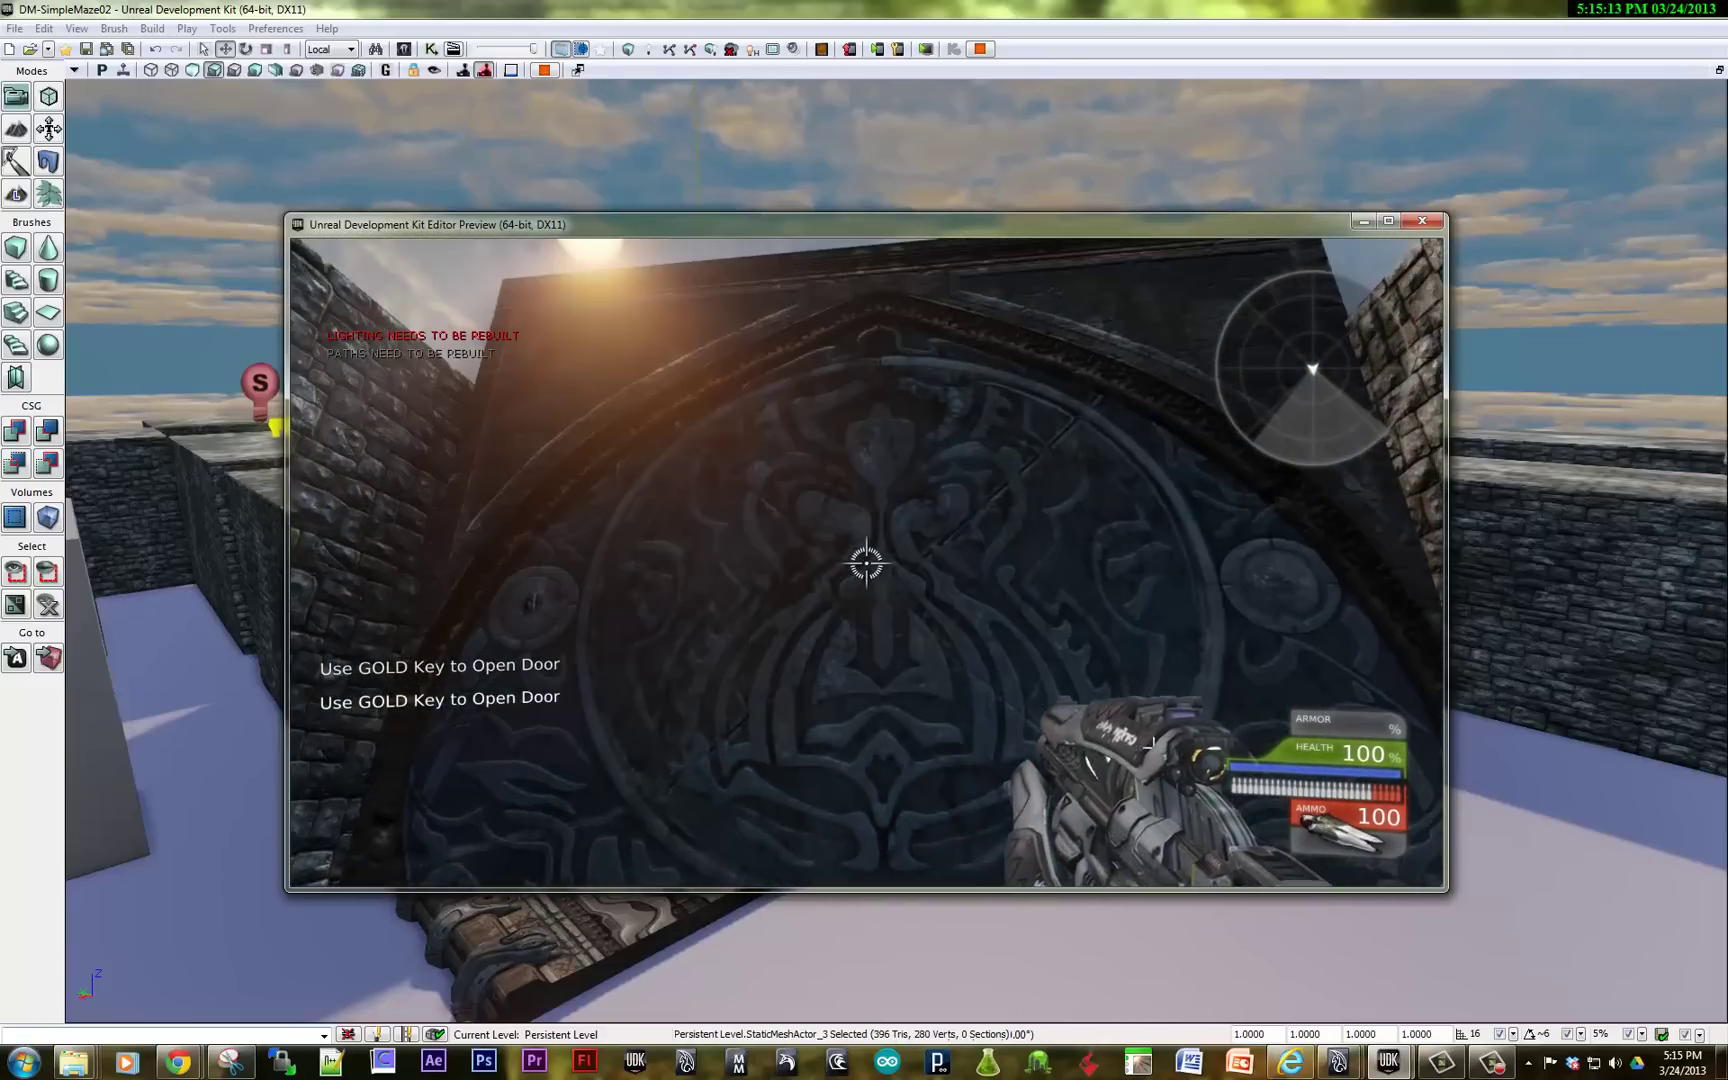
Collect the gold key in the play preview, return to the arched door to open it, and end the preview.
{"action": "key", "text": "w"}
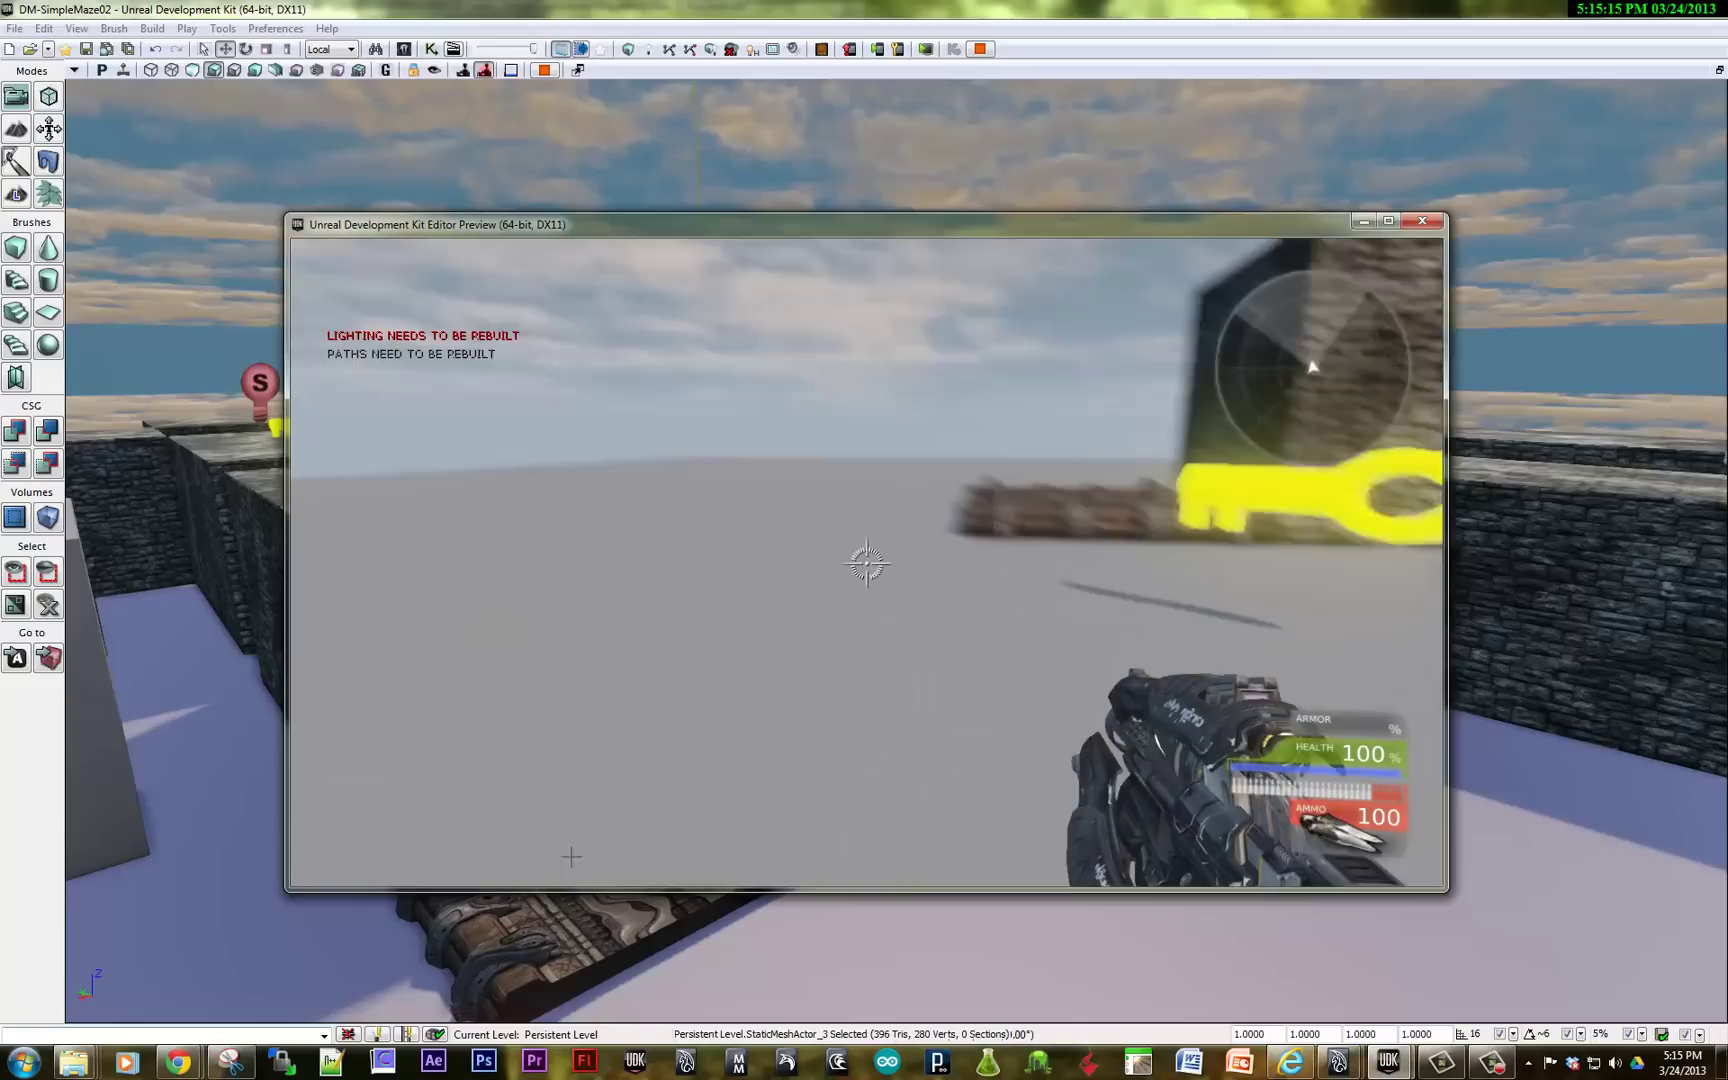
{"action": "key", "text": "w"}
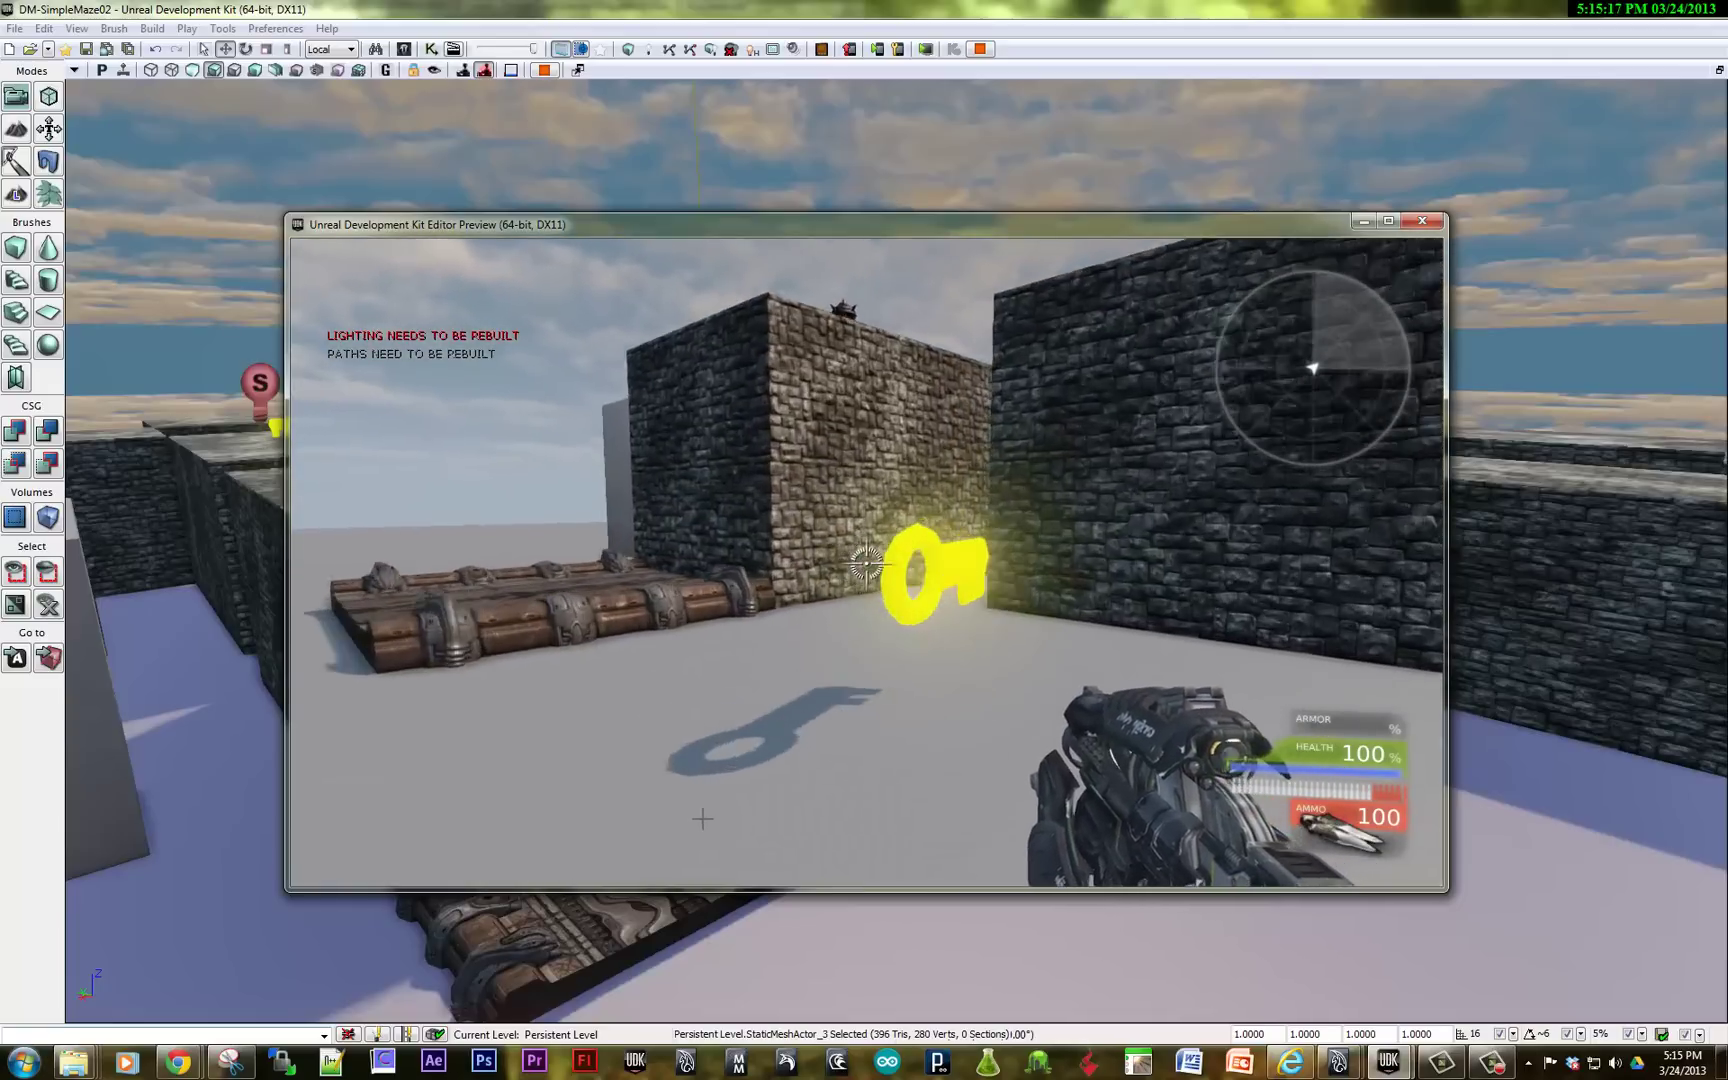
{"action": "key", "text": "w"}
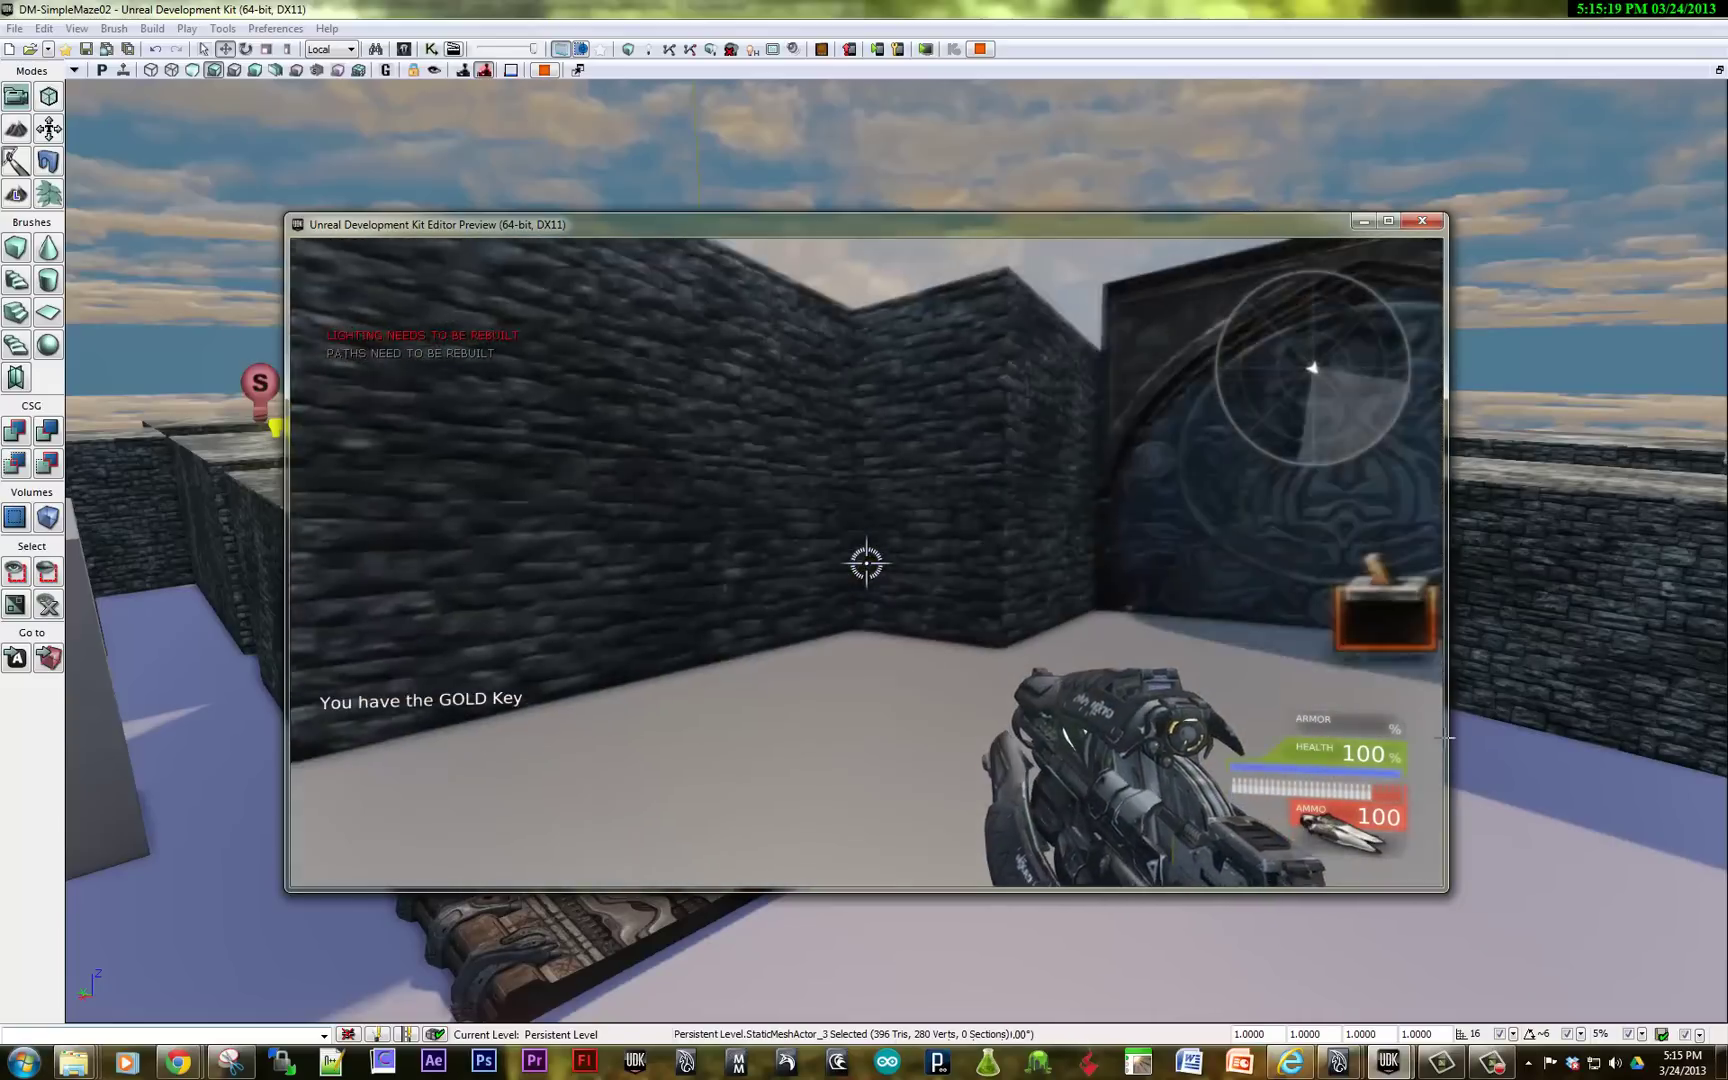
{"action": "key", "text": "w"}
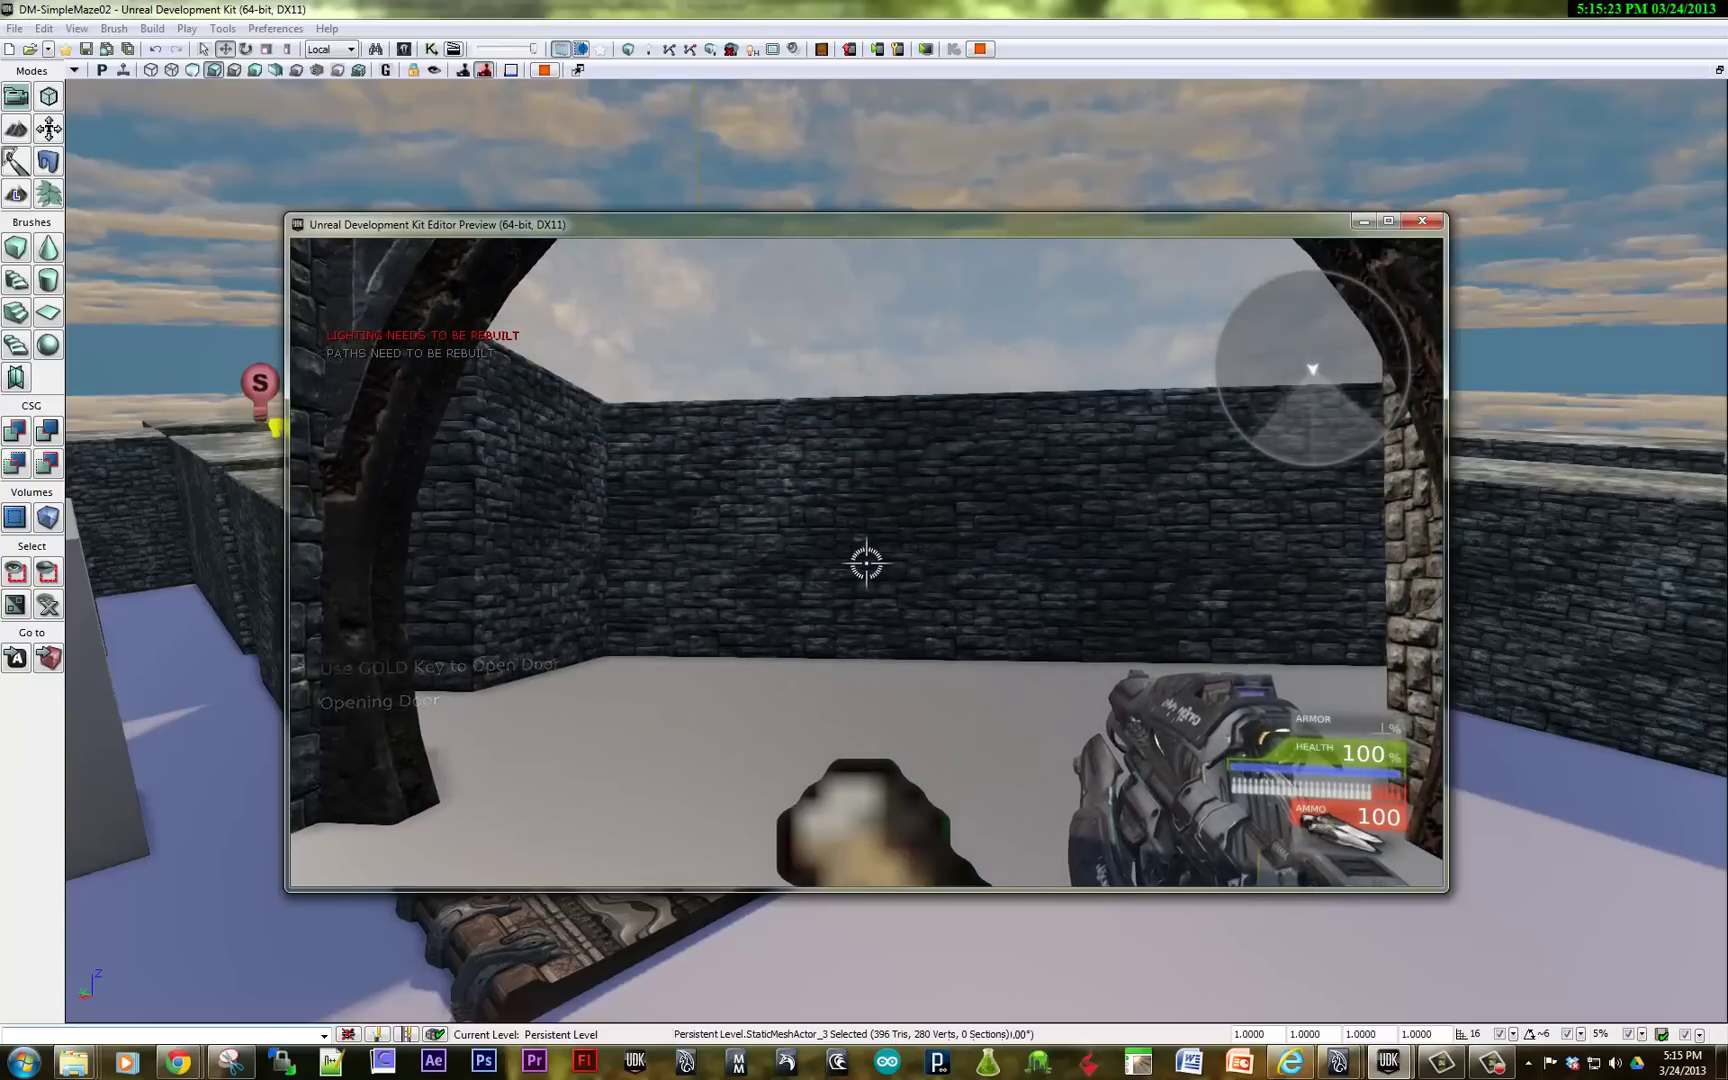
{"action": "key", "text": "w"}
{"action": "key", "text": "w"}
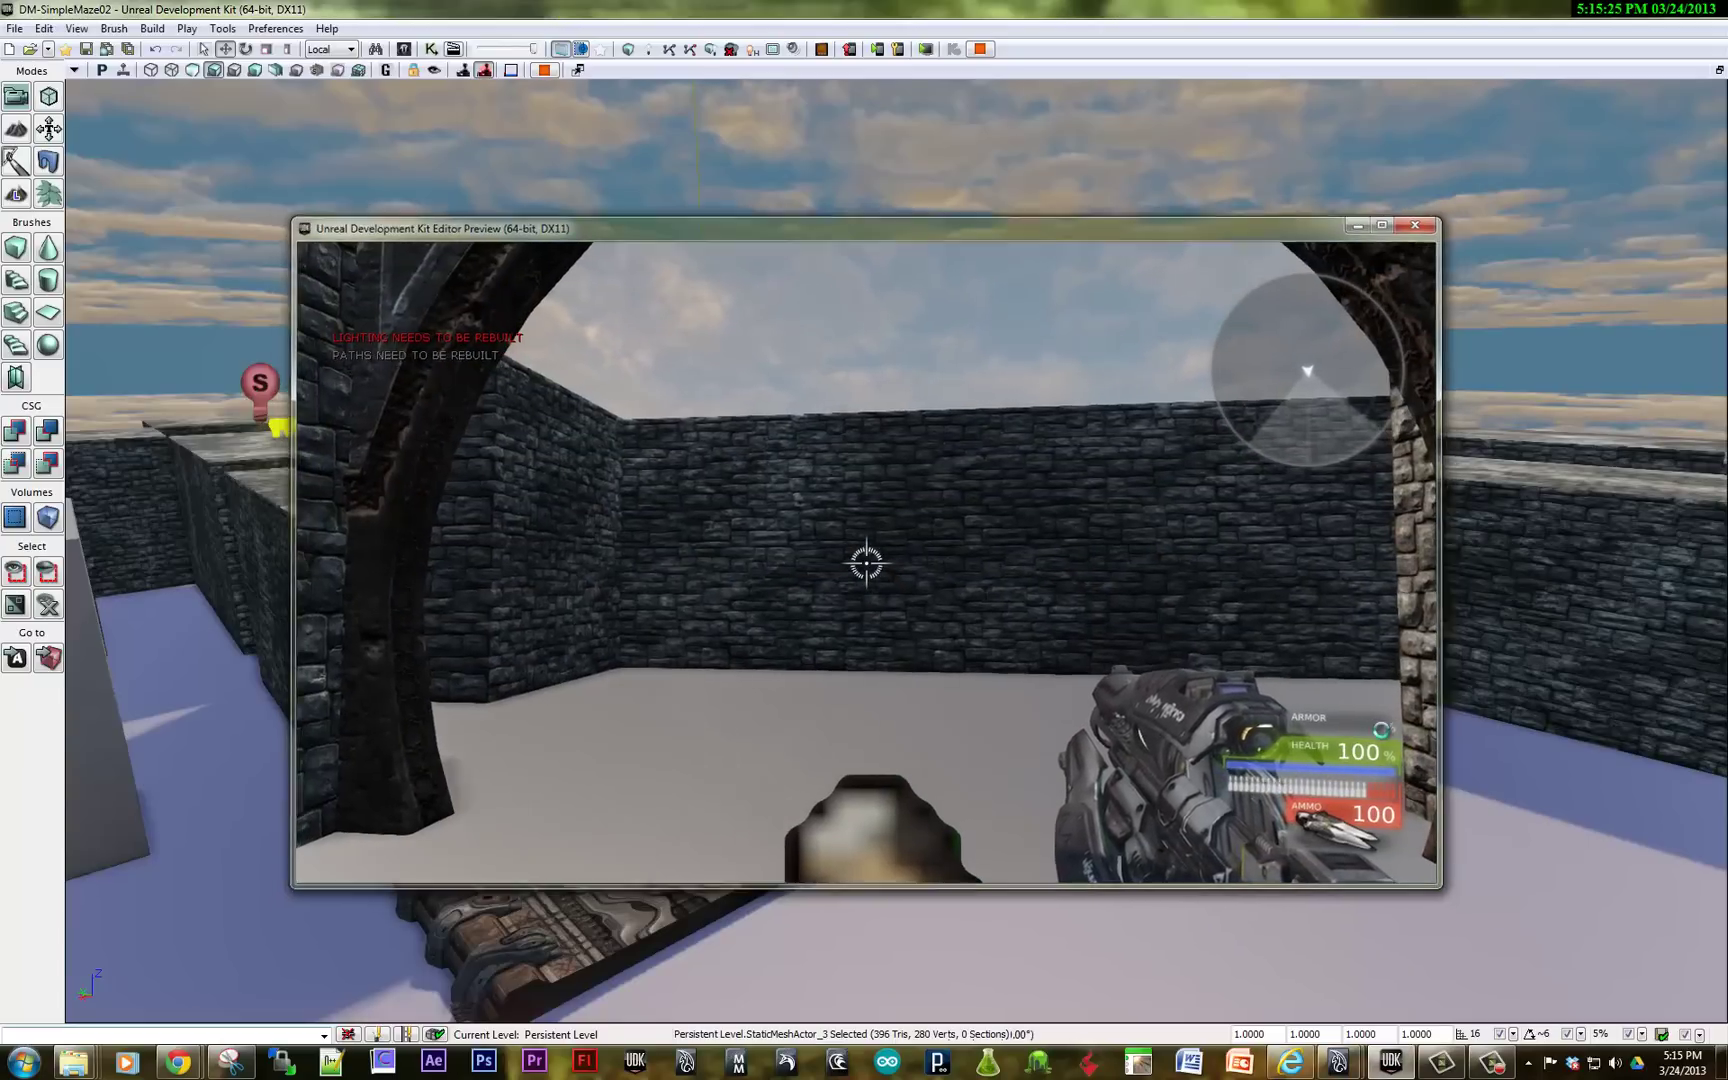
{"action": "key", "text": "Escape"}
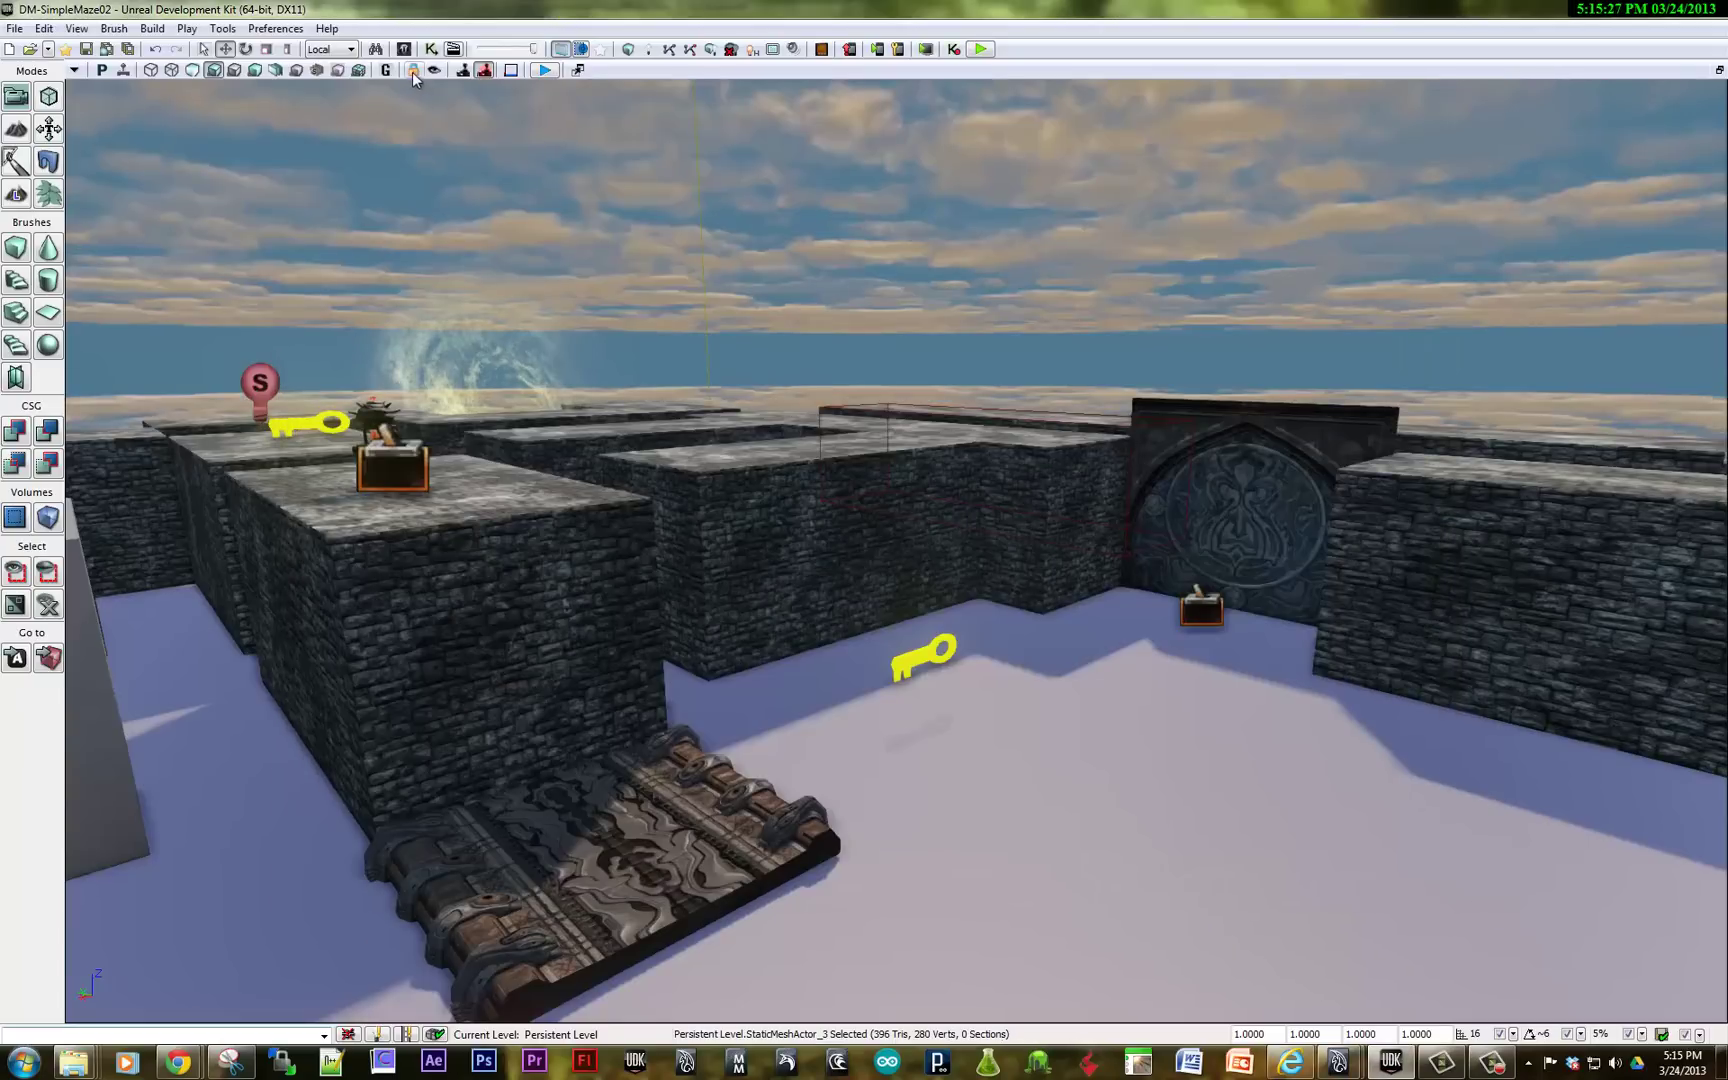
Open the level's Kismet sequence and move the InterpActor_2 Touch event farther away from the Destroy action.
{"action": "right_click_drag", "start_coordinate": [496, 411], "coordinate": [390, 405]}
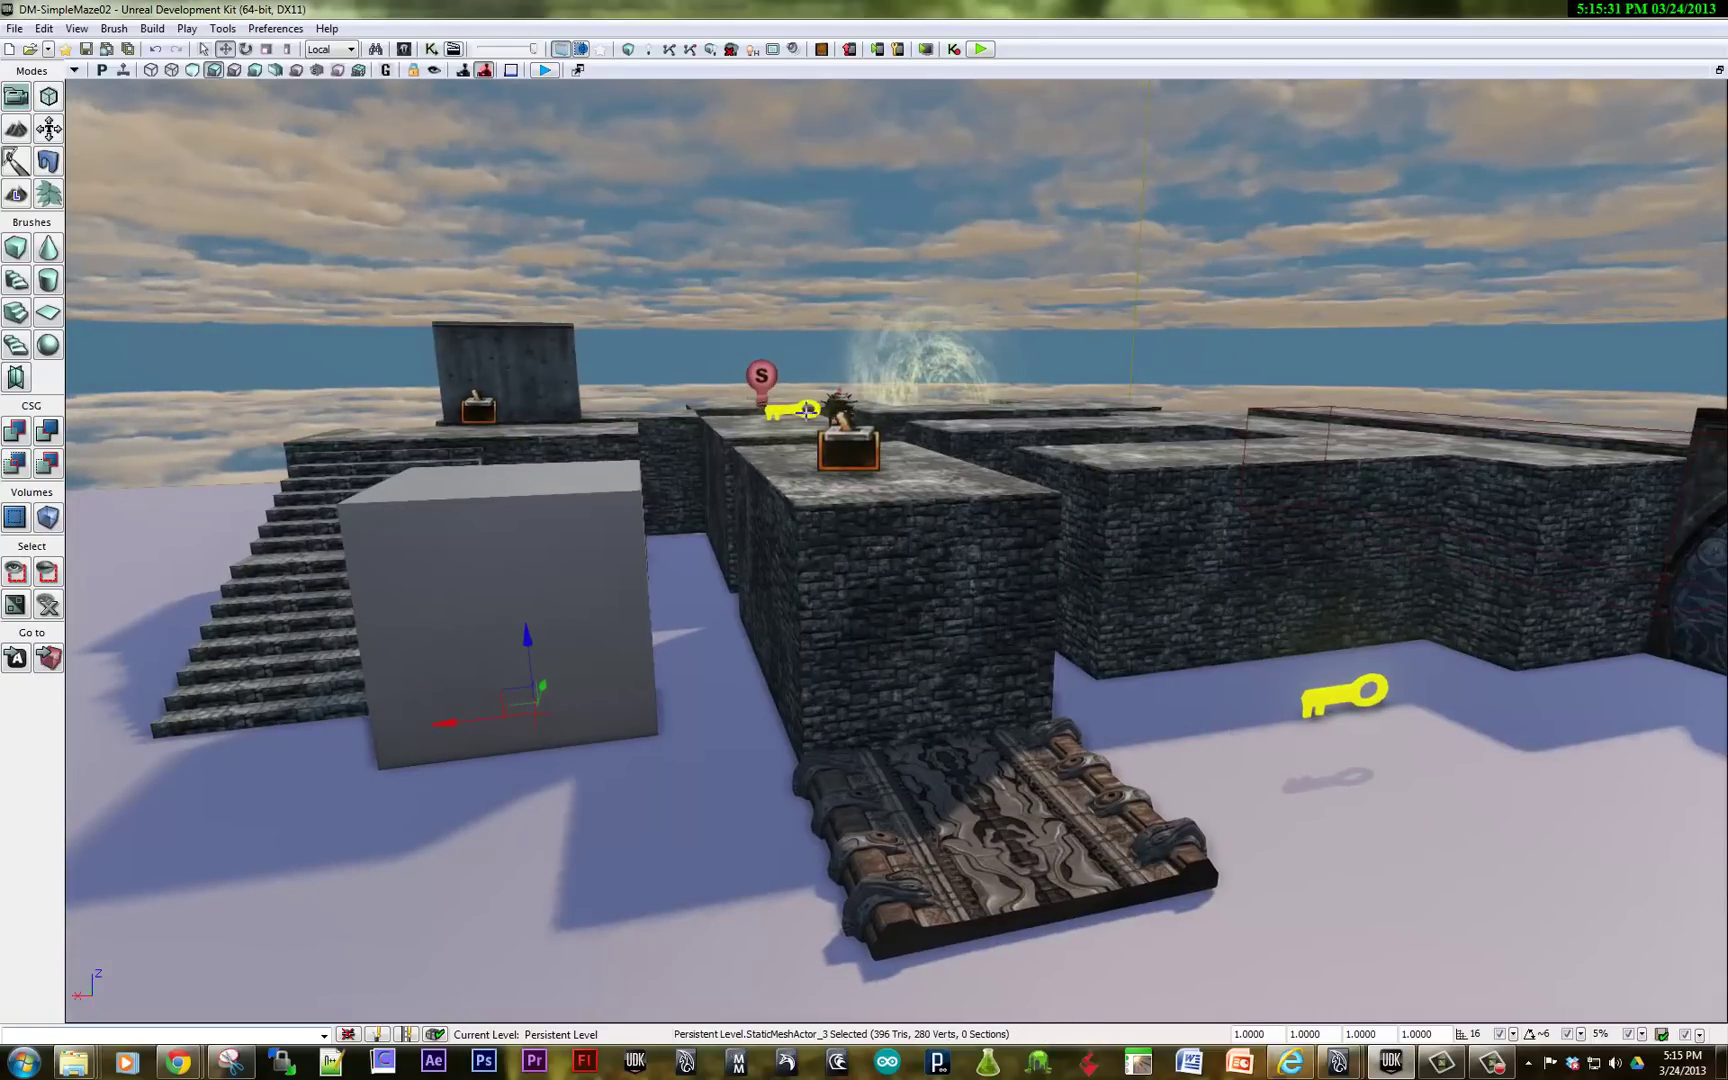
{"action": "left_click", "coordinate": [432, 49]}
{"action": "left_click_drag", "start_coordinate": [690, 320], "coordinate": [1087, 320]}
{"action": "scroll", "coordinate": [1087, 320], "scroll_direction": "up", "scroll_amount": 2}
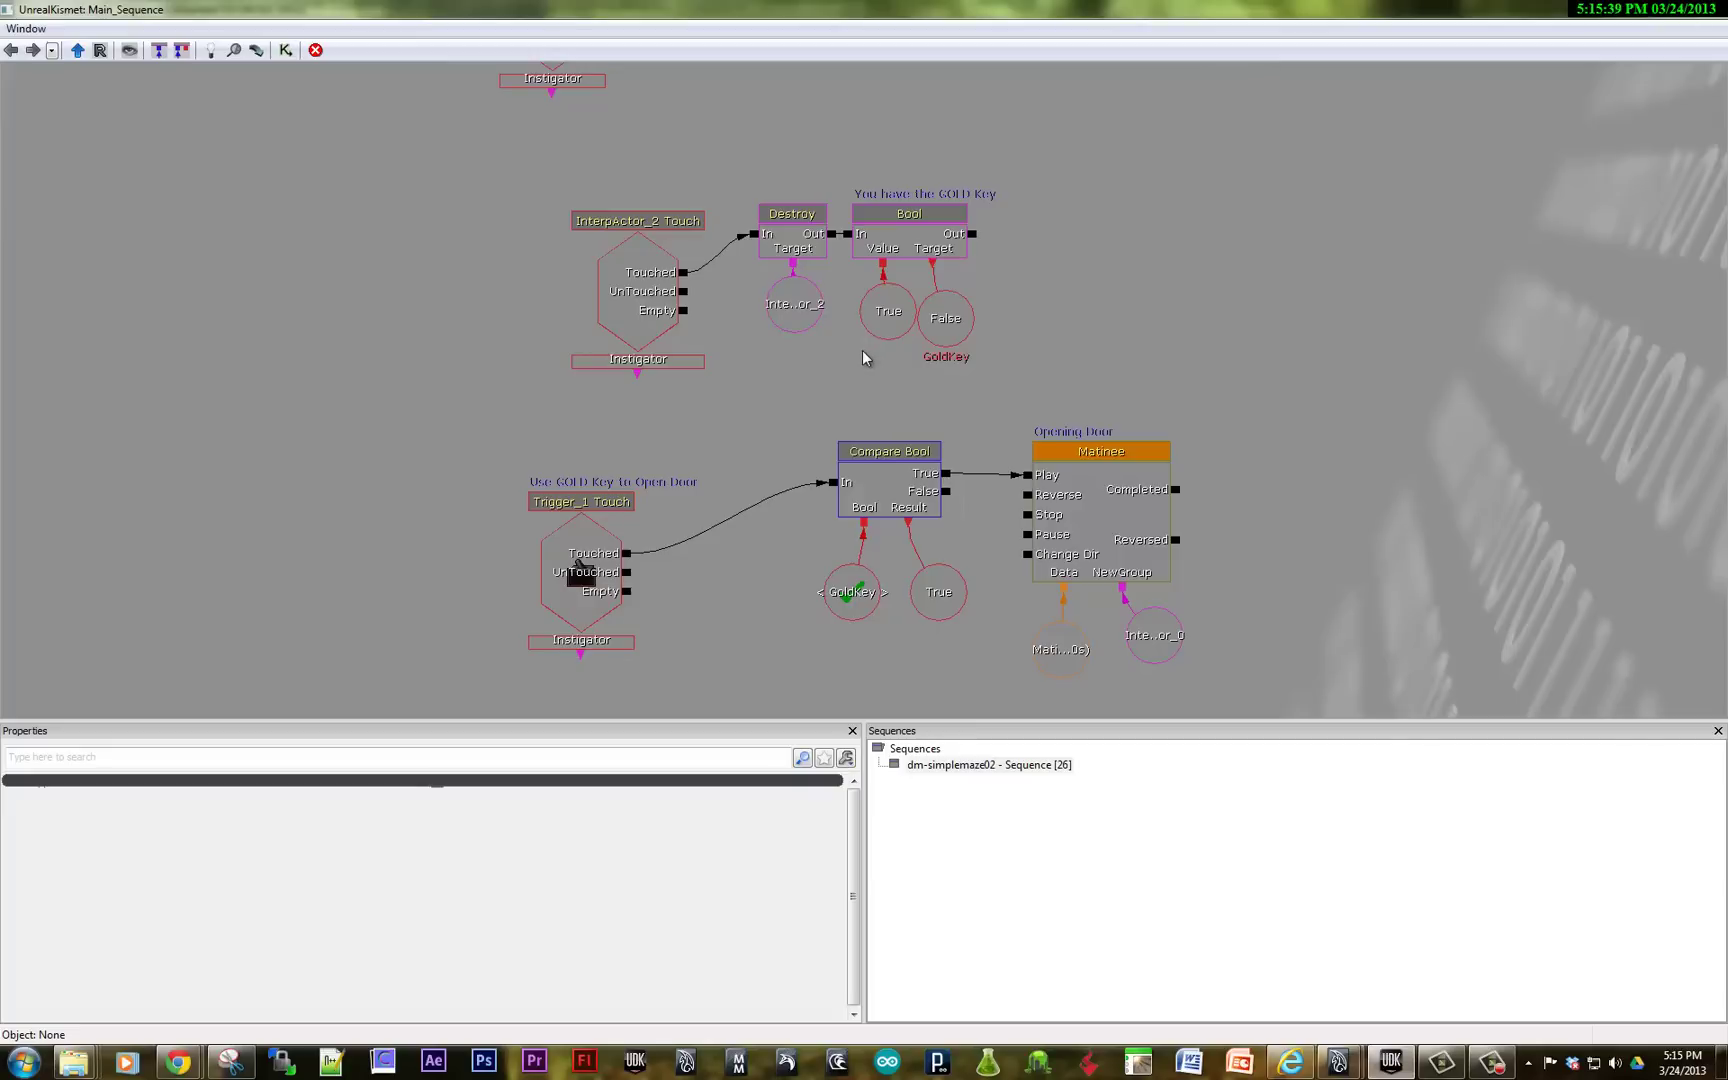
{"action": "left_click", "coordinate": [634, 292]}
{"action": "left_click_drag", "start_coordinate": [634, 292], "coordinate": [595, 267]}
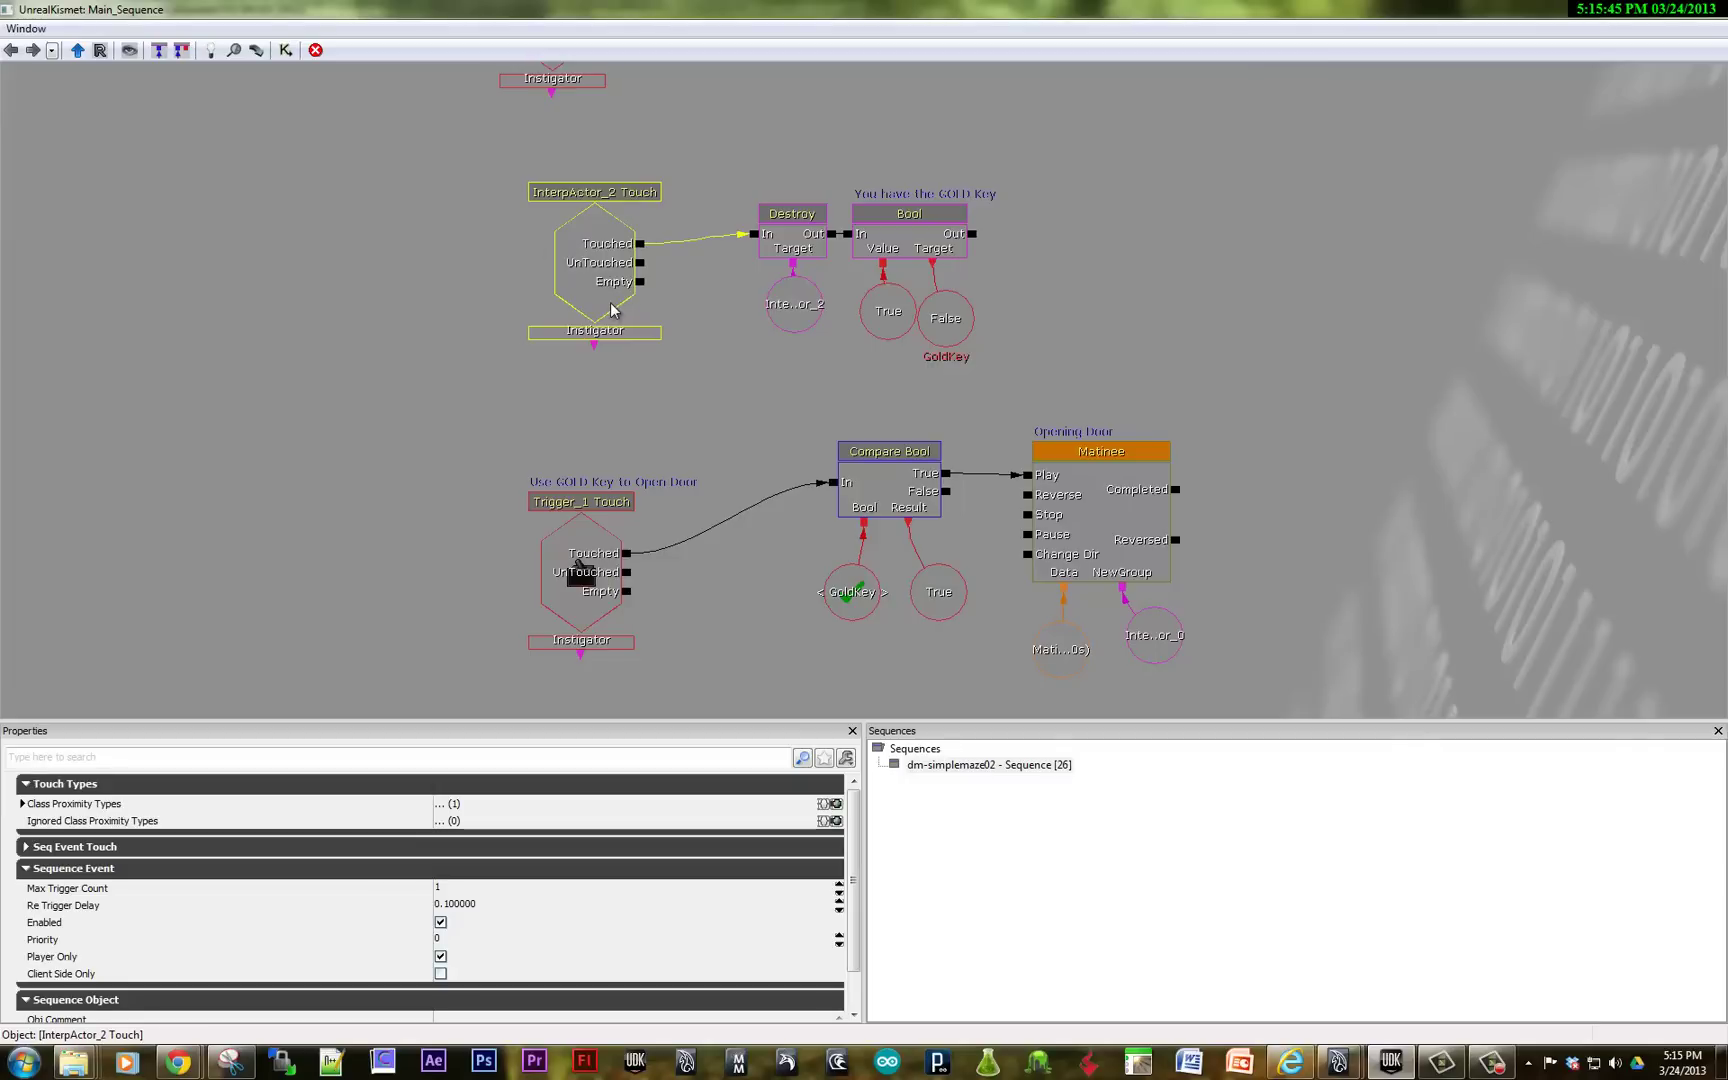
Move the Destroy action and its target object variable closer to the InterpActor_2 Touch event, and select the connected Bool action.
{"action": "left_click_drag", "start_coordinate": [768, 157], "coordinate": [745, 217]}
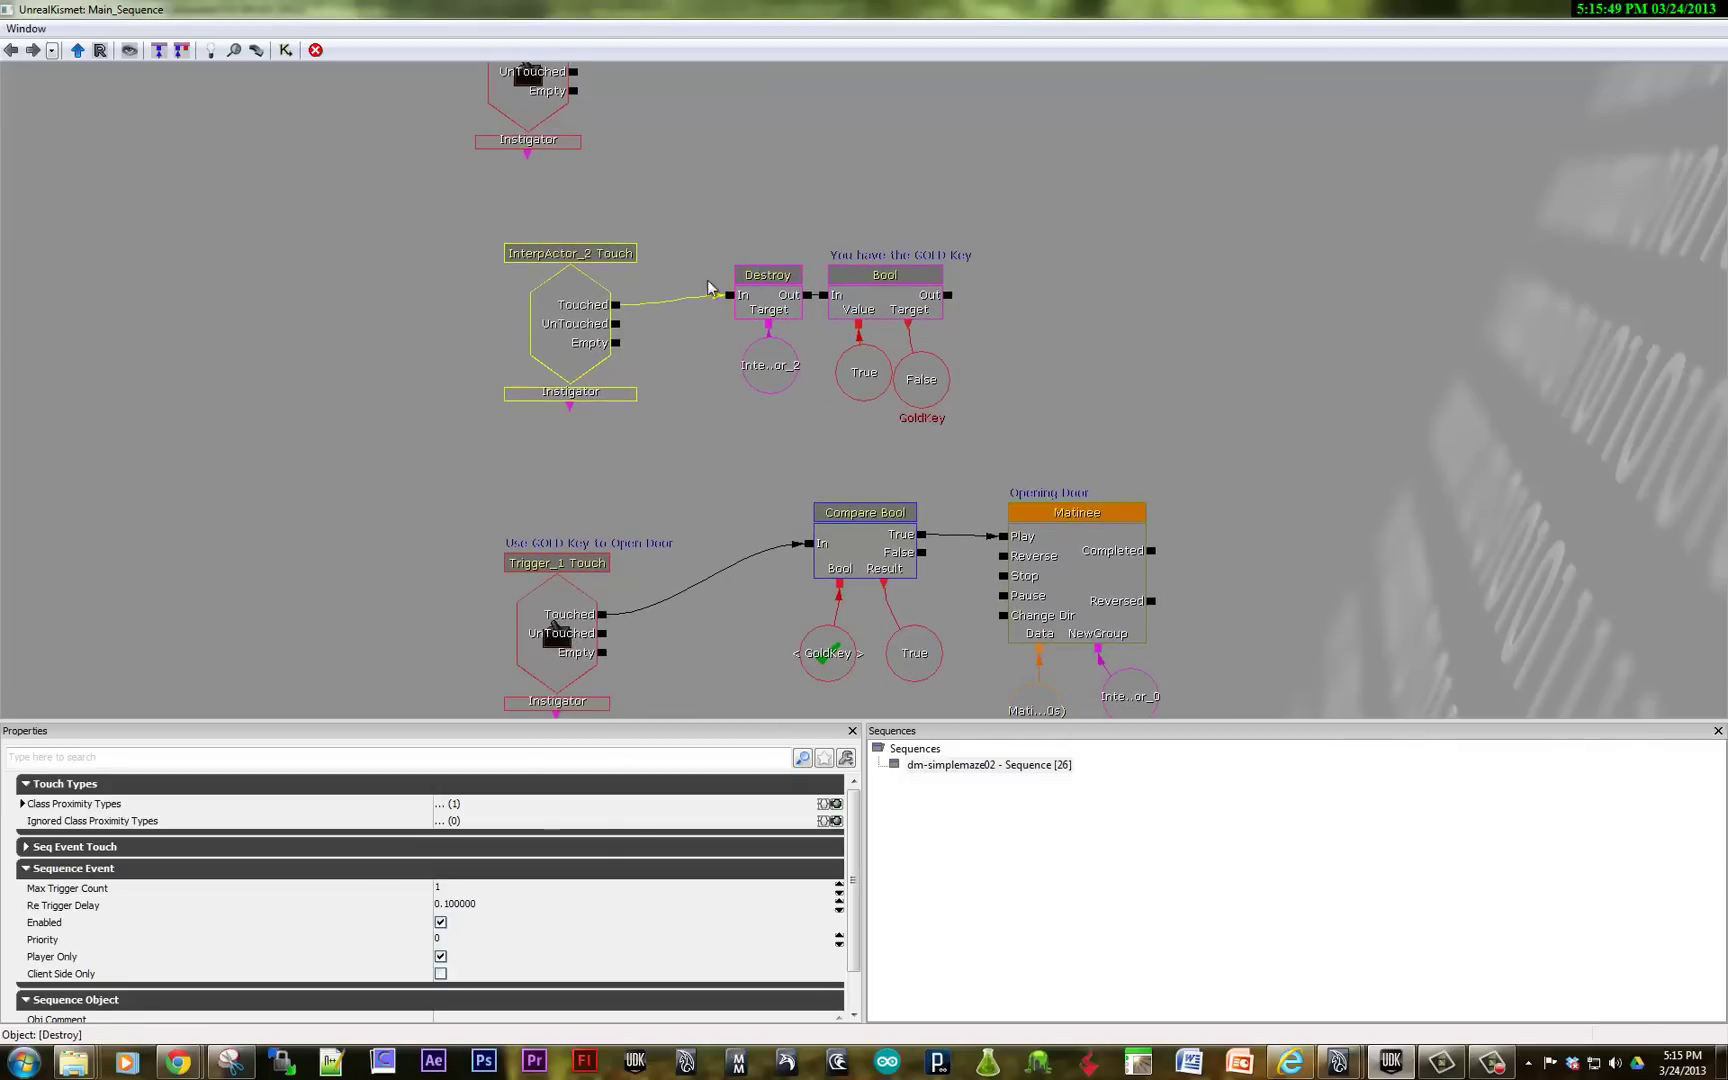
{"action": "left_click", "coordinate": [763, 276]}
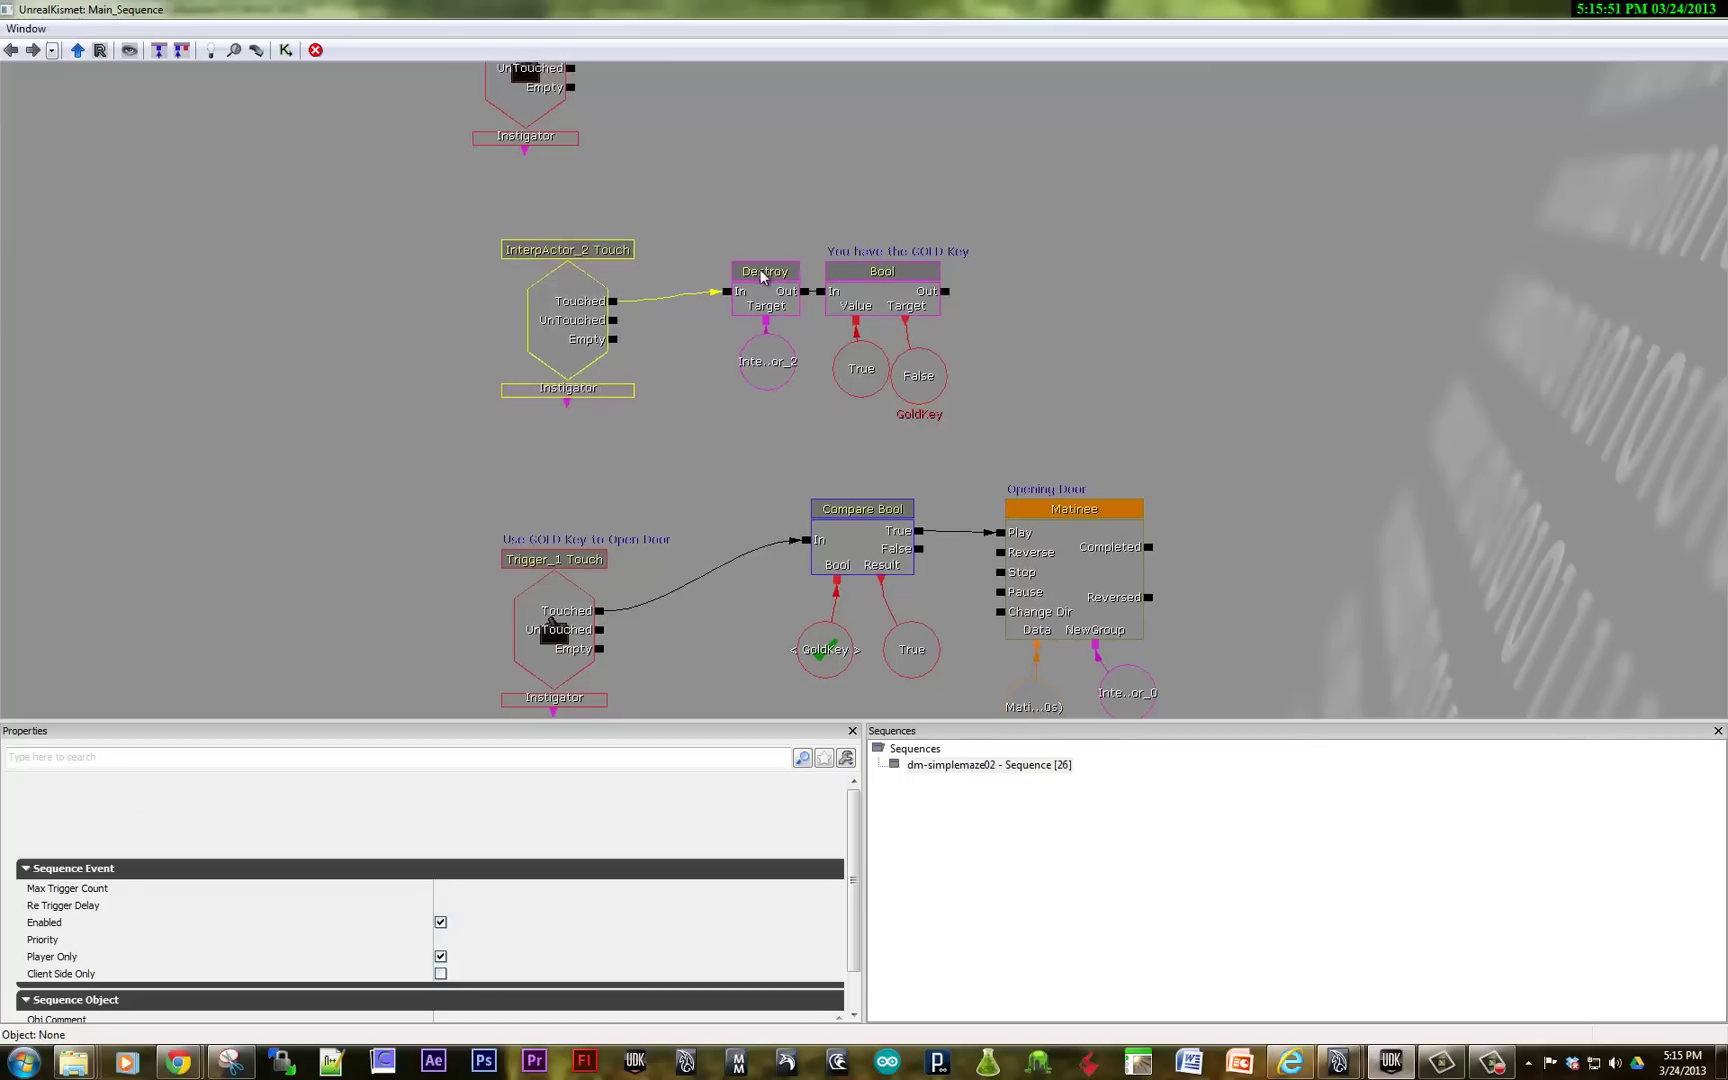
{"action": "left_click_drag", "start_coordinate": [760, 267], "coordinate": [728, 262], "text": "ctrl"}
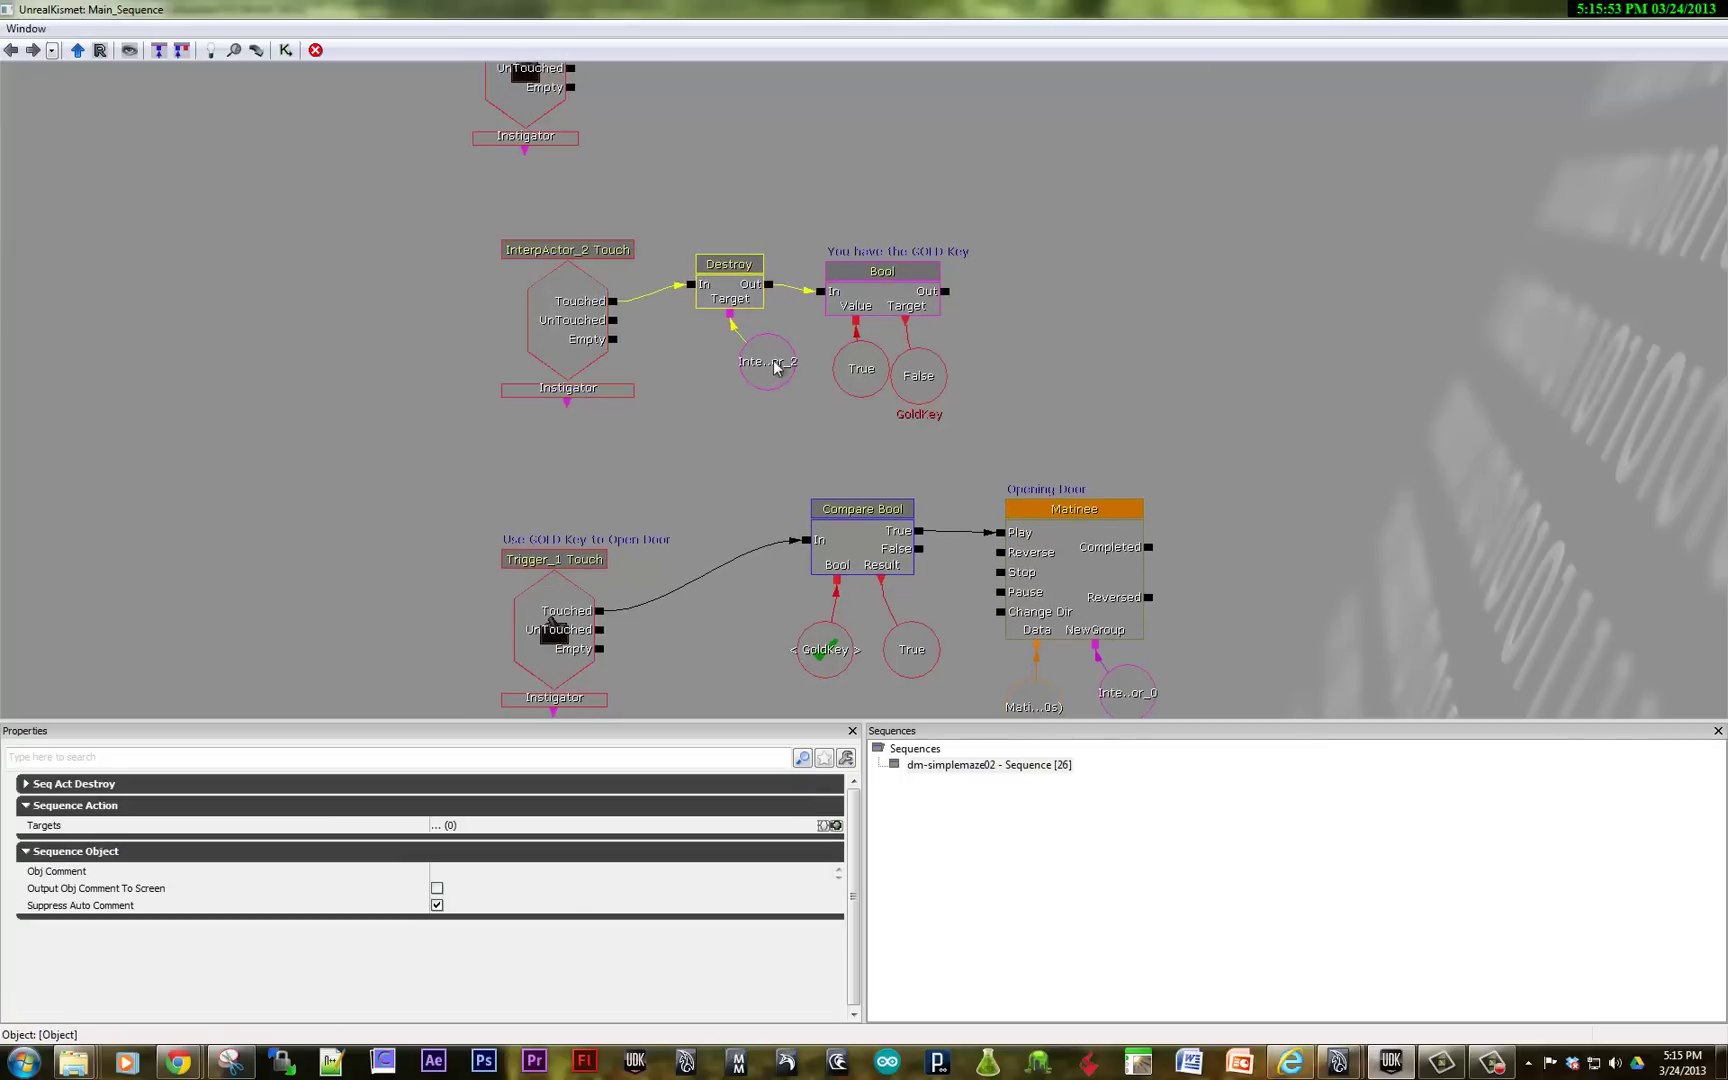
{"action": "left_click_drag", "start_coordinate": [770, 372], "coordinate": [727, 365], "text": "ctrl"}
{"action": "left_click", "coordinate": [851, 278]}
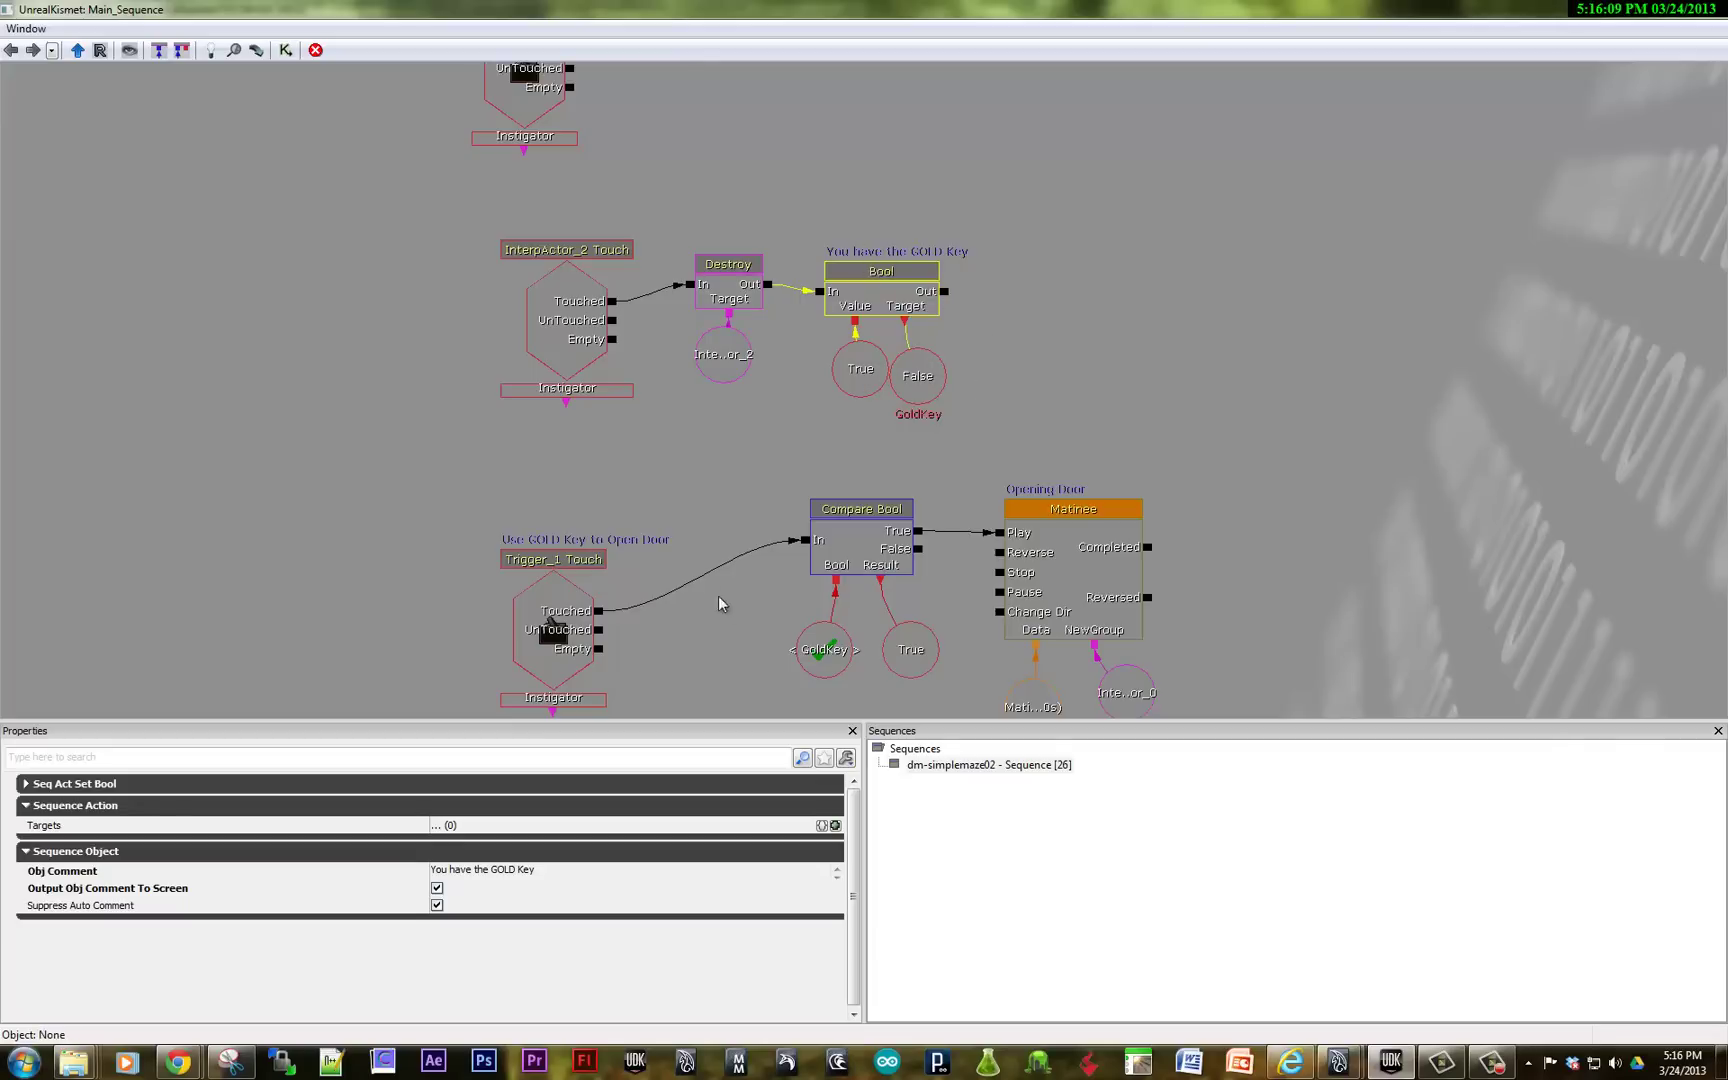
Move the Trigger_1 Touch event closer to Compare Bool and start a link from the comparison's False output.
{"action": "left_click_drag", "start_coordinate": [536, 494], "coordinate": [616, 290]}
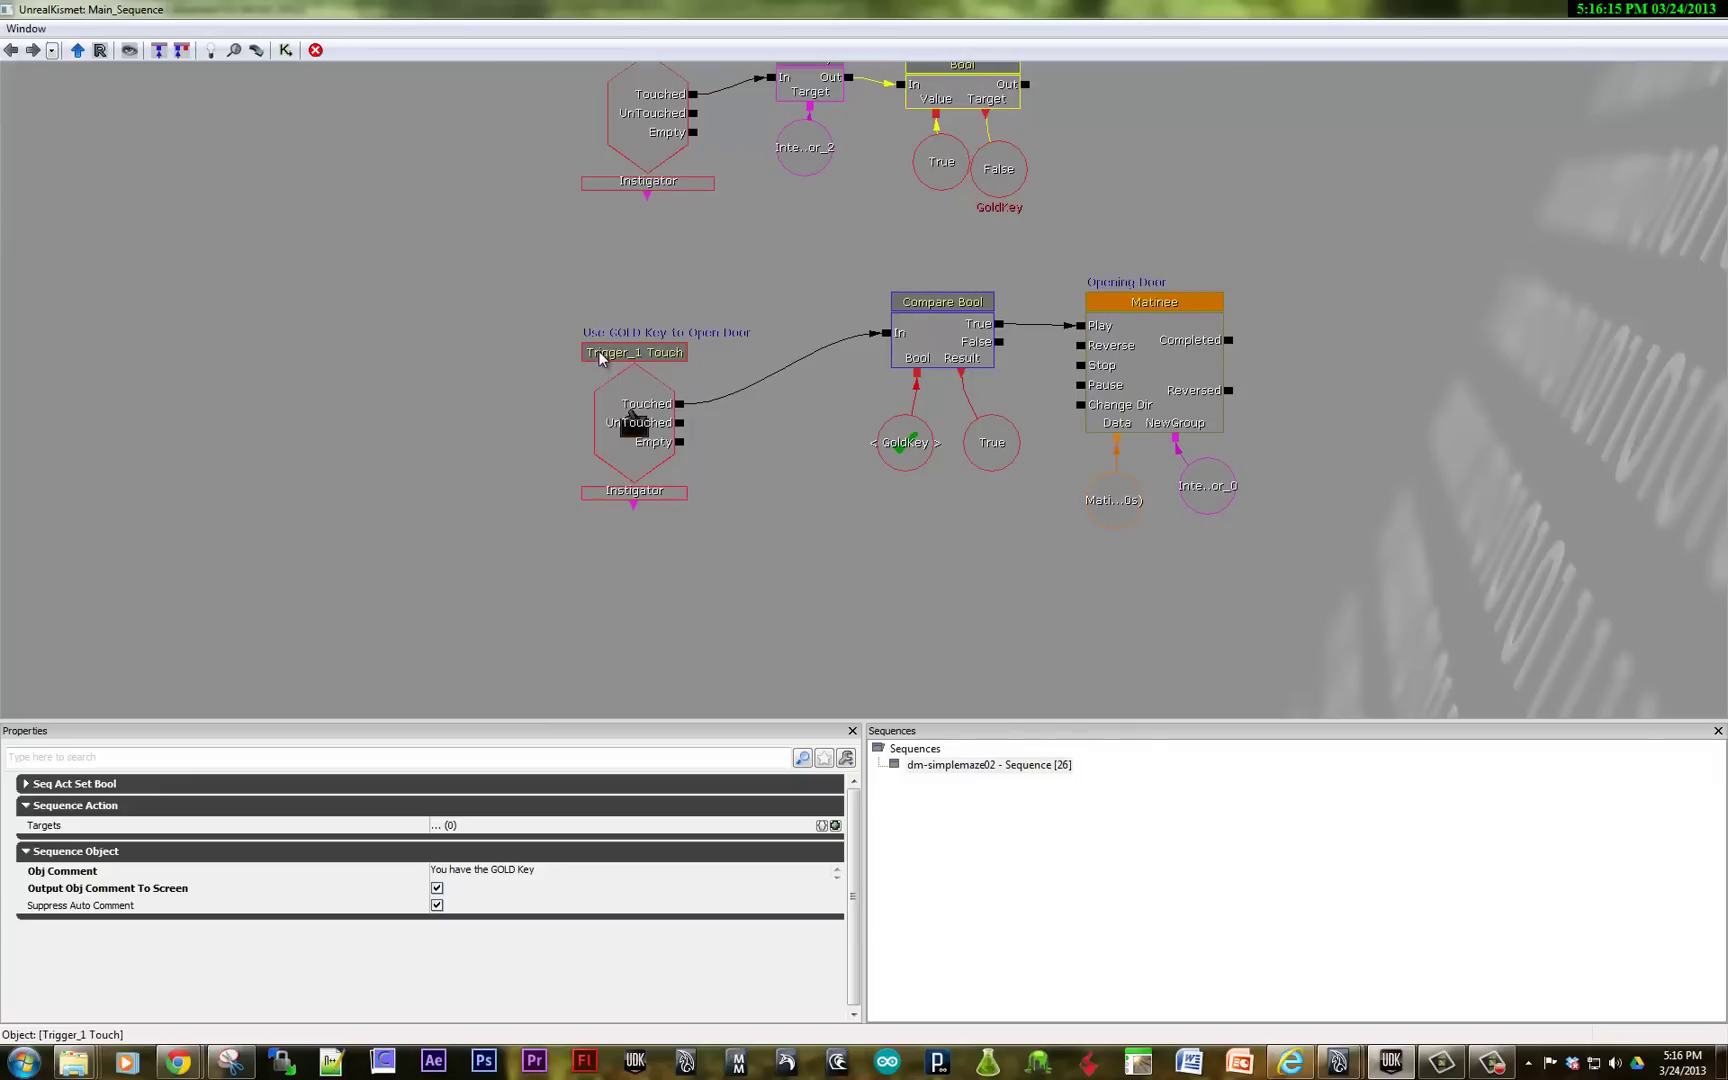
{"action": "left_click_drag", "start_coordinate": [601, 358], "coordinate": [674, 305]}
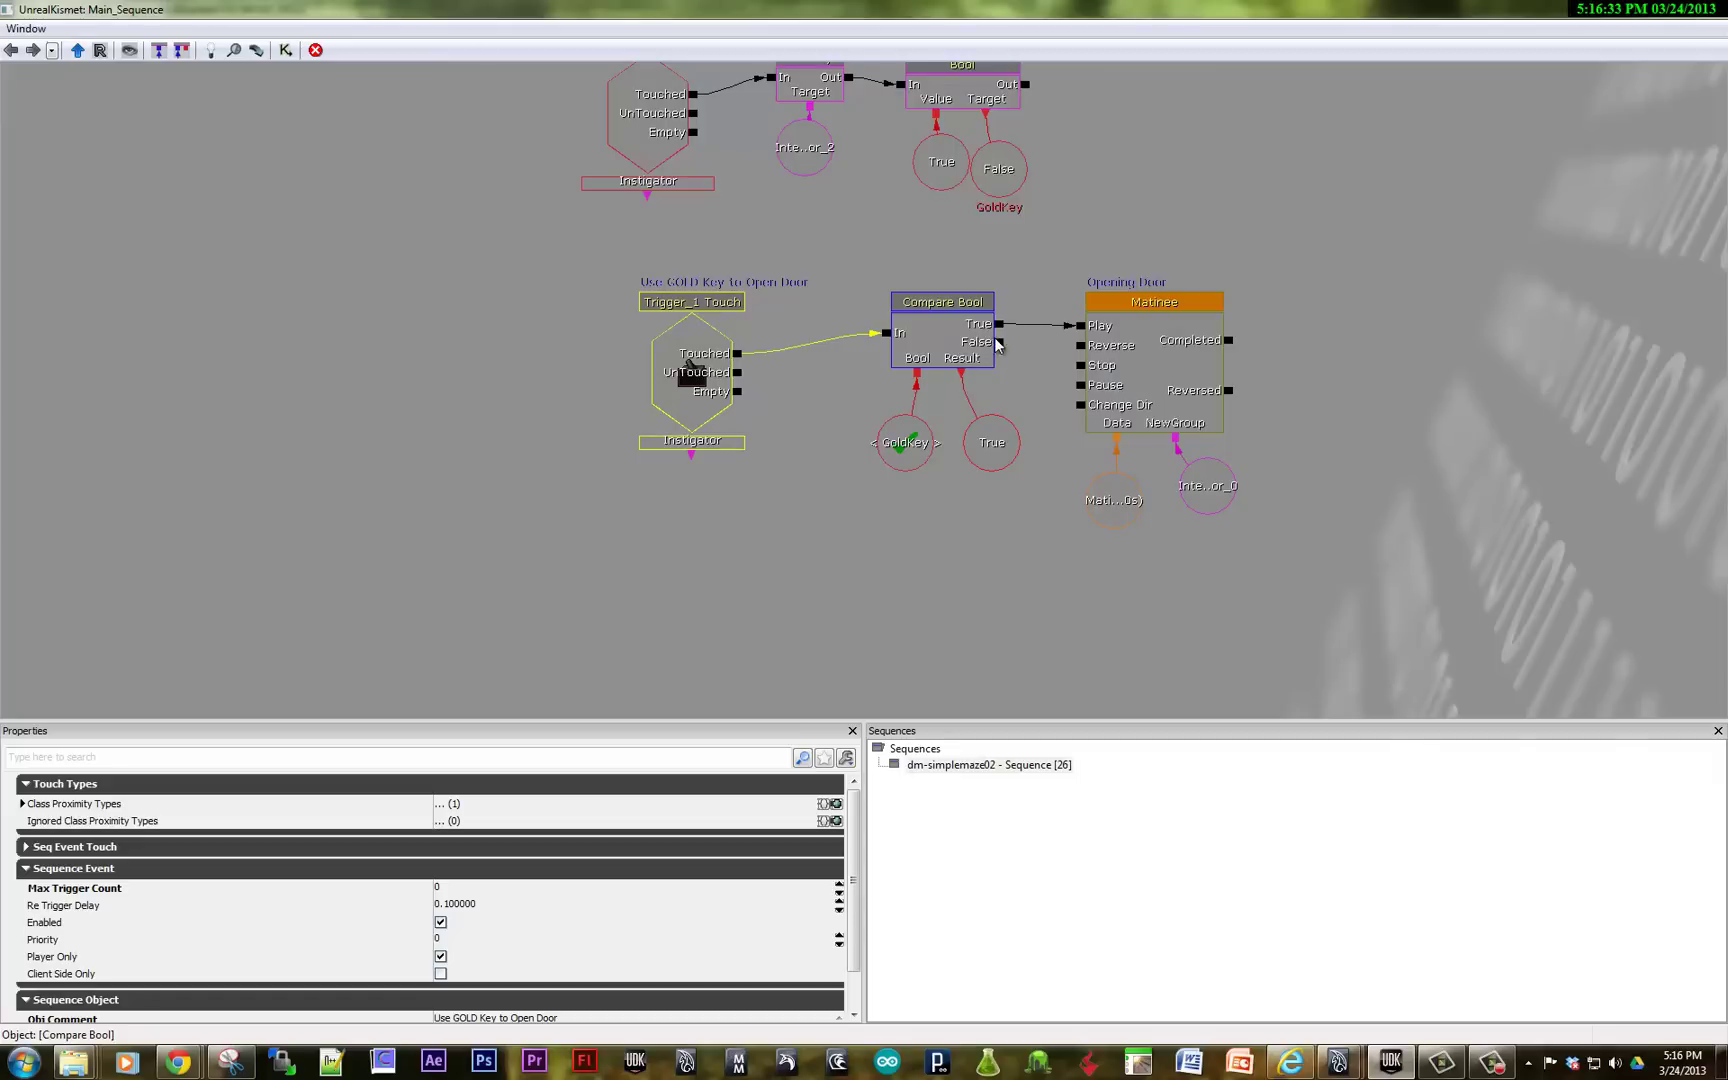
{"action": "mouse_move", "coordinate": [997, 346]}
{"action": "left_mouse_down"}
{"action": "mouse_move", "coordinate": [1020, 372]}
{"action": "mouse_move", "coordinate": [1004, 368]}
{"action": "left_mouse_up"}
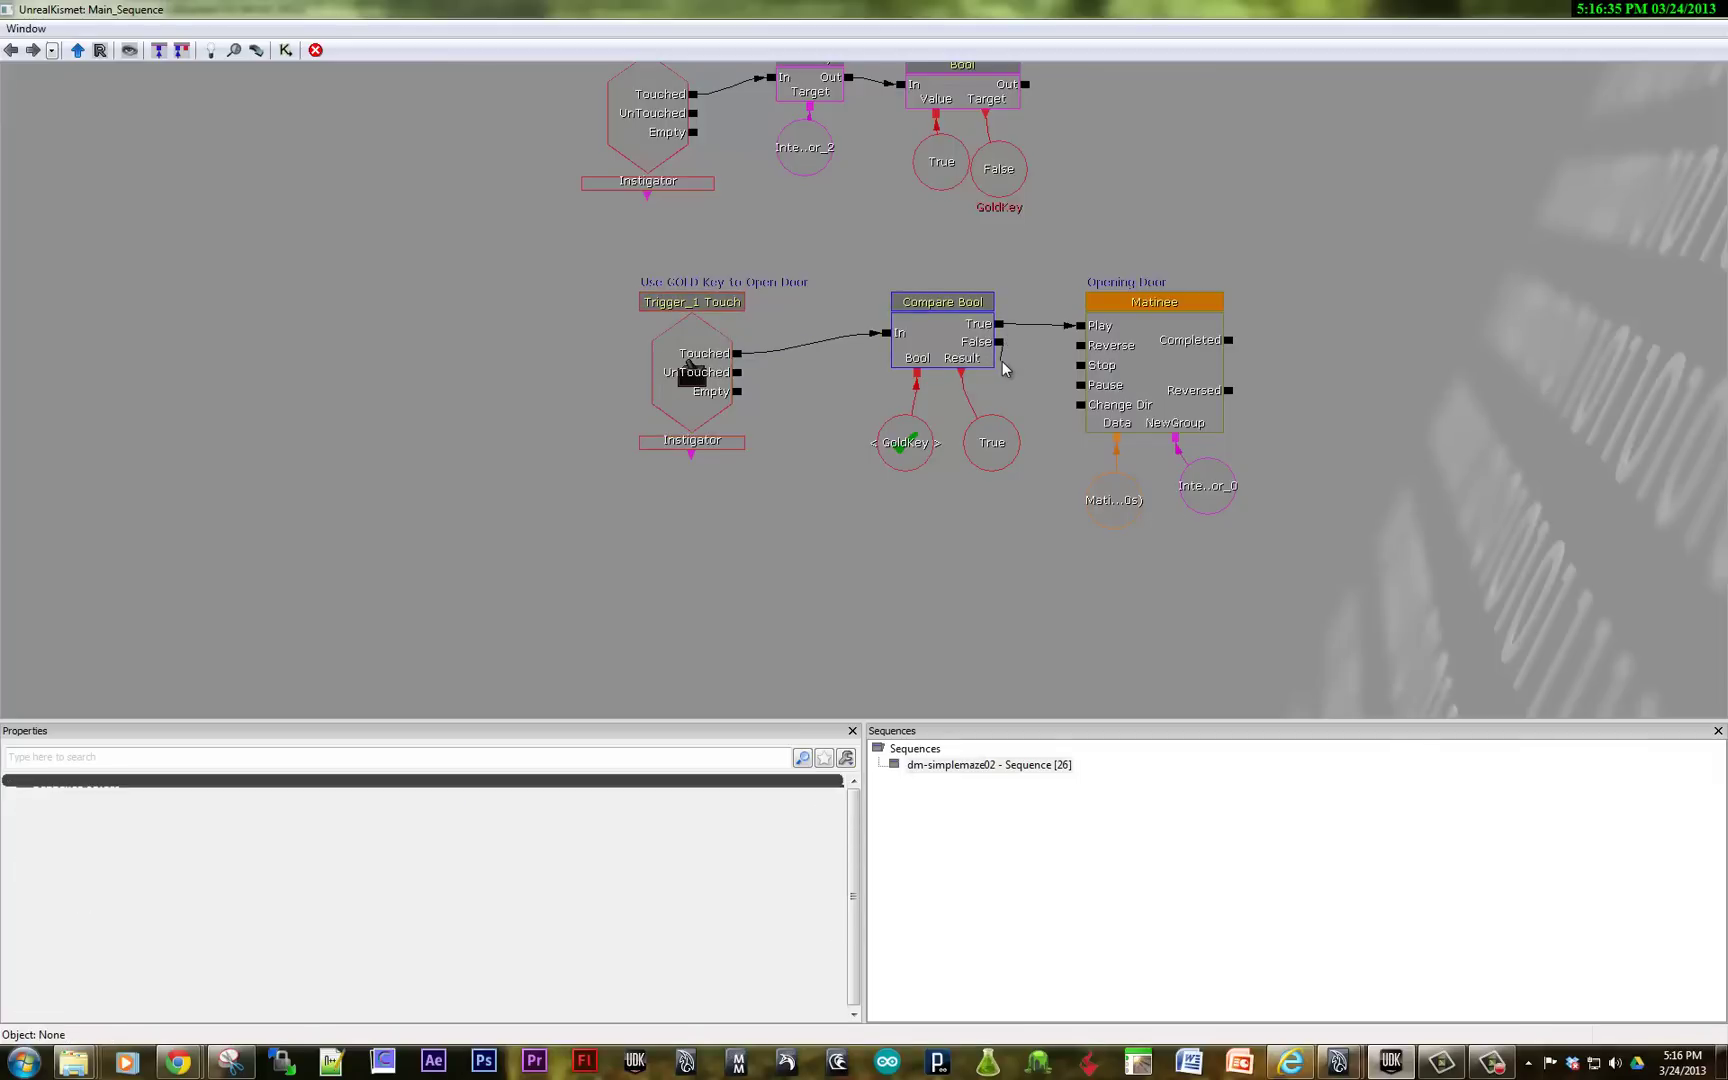
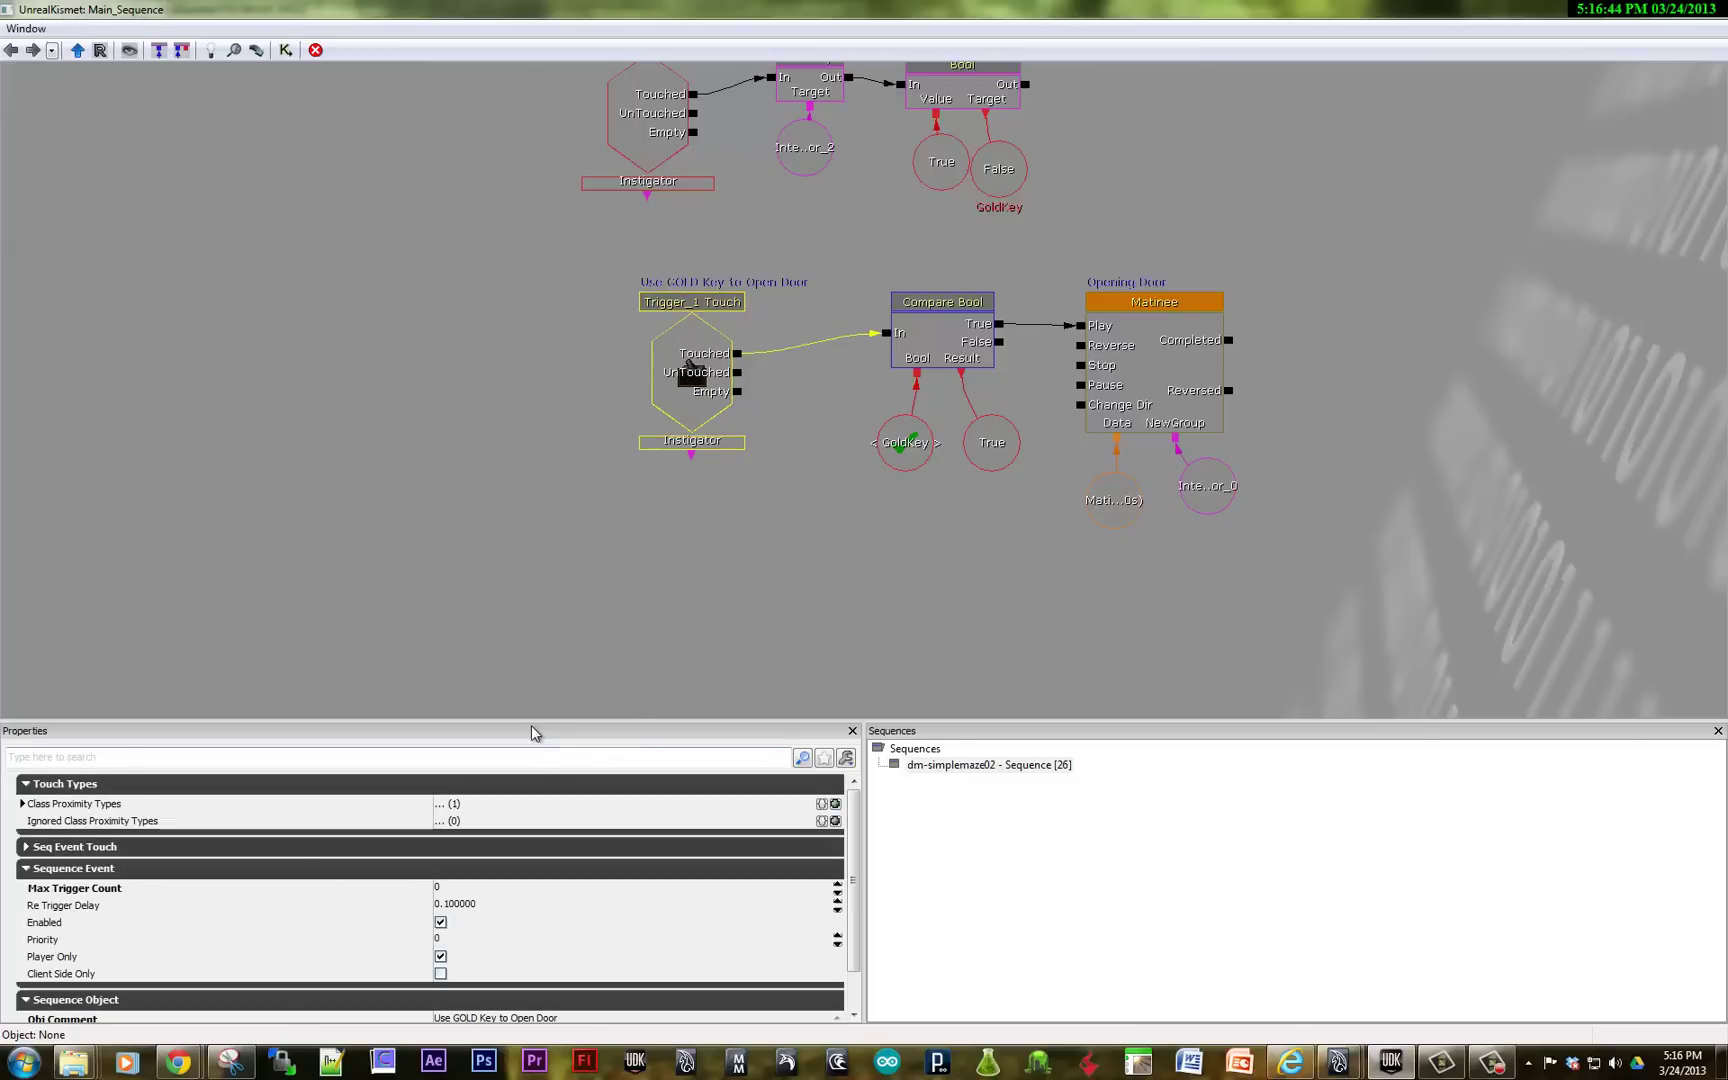
Clear the Trigger_1 Touch event's comment and turn off its on-screen comment output and auto comment suppression.
{"action": "left_click_drag", "start_coordinate": [531, 720], "coordinate": [536, 588]}
{"action": "left_click", "coordinate": [474, 884]}
{"action": "key", "text": "ctrl+c"}
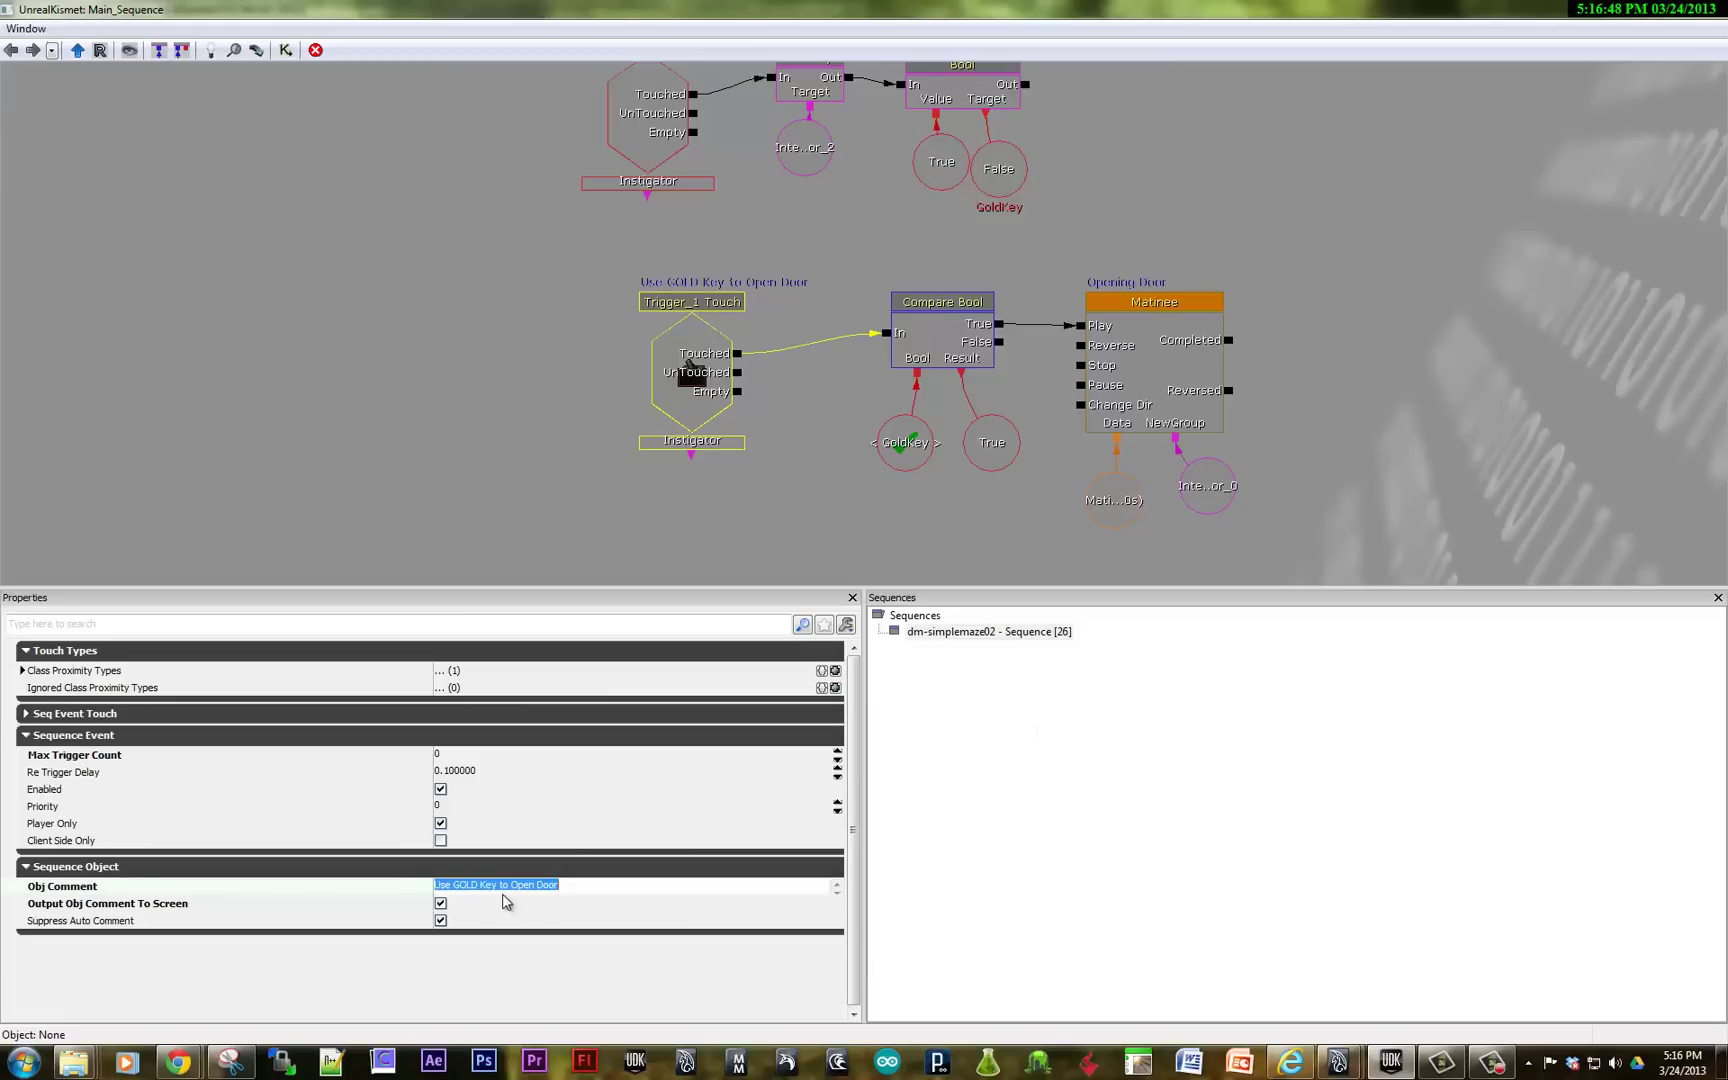
{"action": "key", "text": "BackSpace"}
{"action": "left_click", "coordinate": [440, 920]}
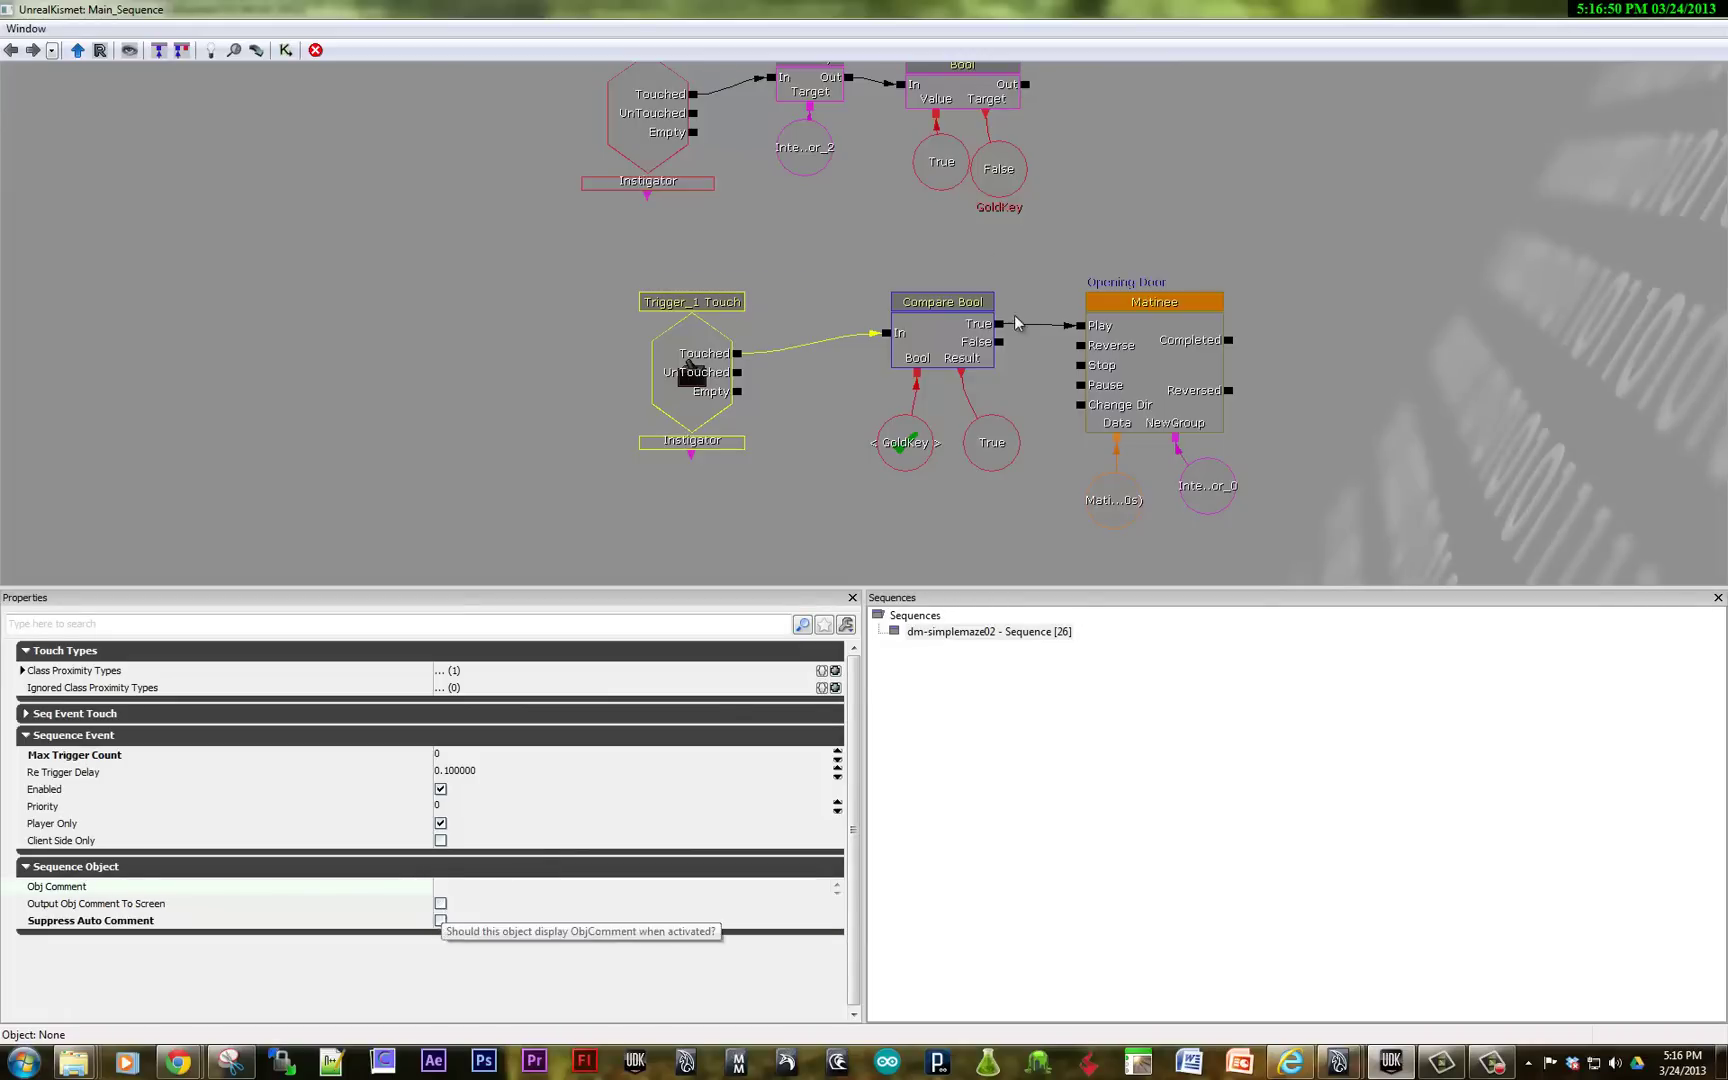
Add a Log action beside Compare Bool and link the comparison's False output to the Log input.
{"action": "left_click", "coordinate": [1002, 347]}
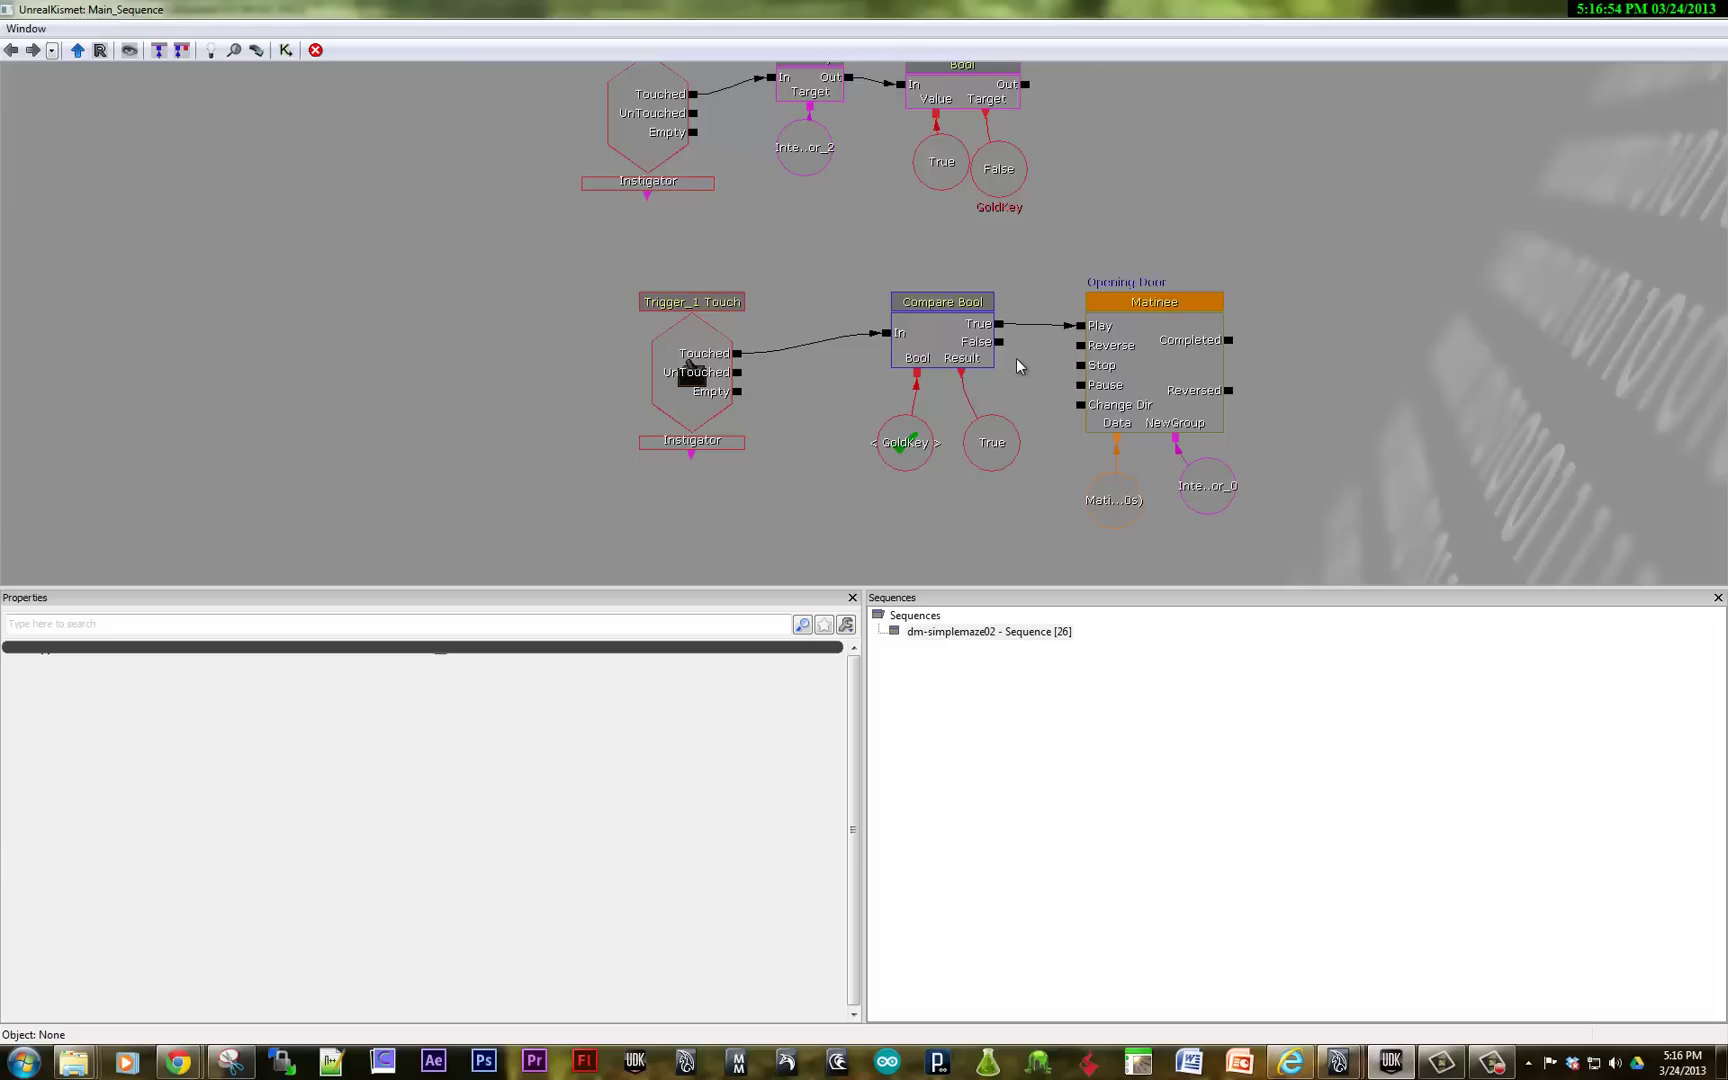
{"action": "key", "text": "l"}
{"action": "left_click", "coordinate": [1016, 359]}
{"action": "left_click_drag", "start_coordinate": [999, 343], "coordinate": [1010, 387]}
Give the Log action the comment "Use GOLD Key to Open Door" and enable its output to the screen.
{"action": "left_click", "coordinate": [1024, 394]}
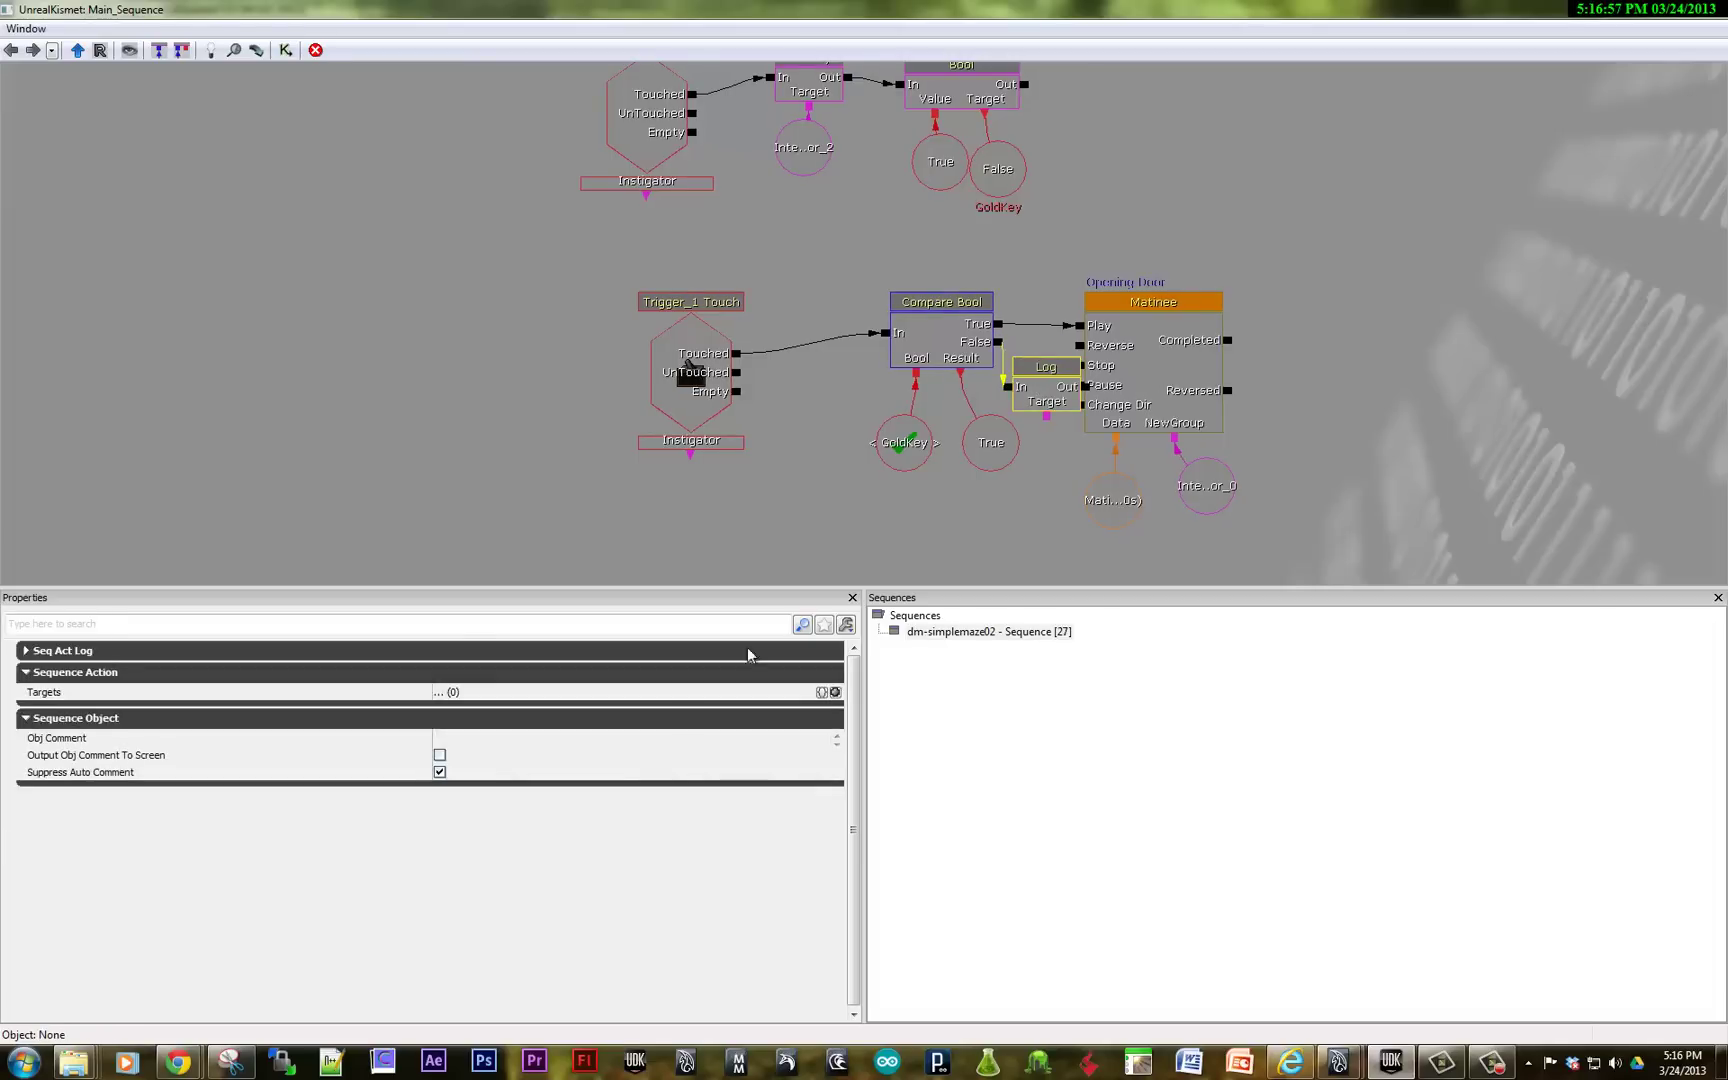
{"action": "left_click", "coordinate": [440, 755]}
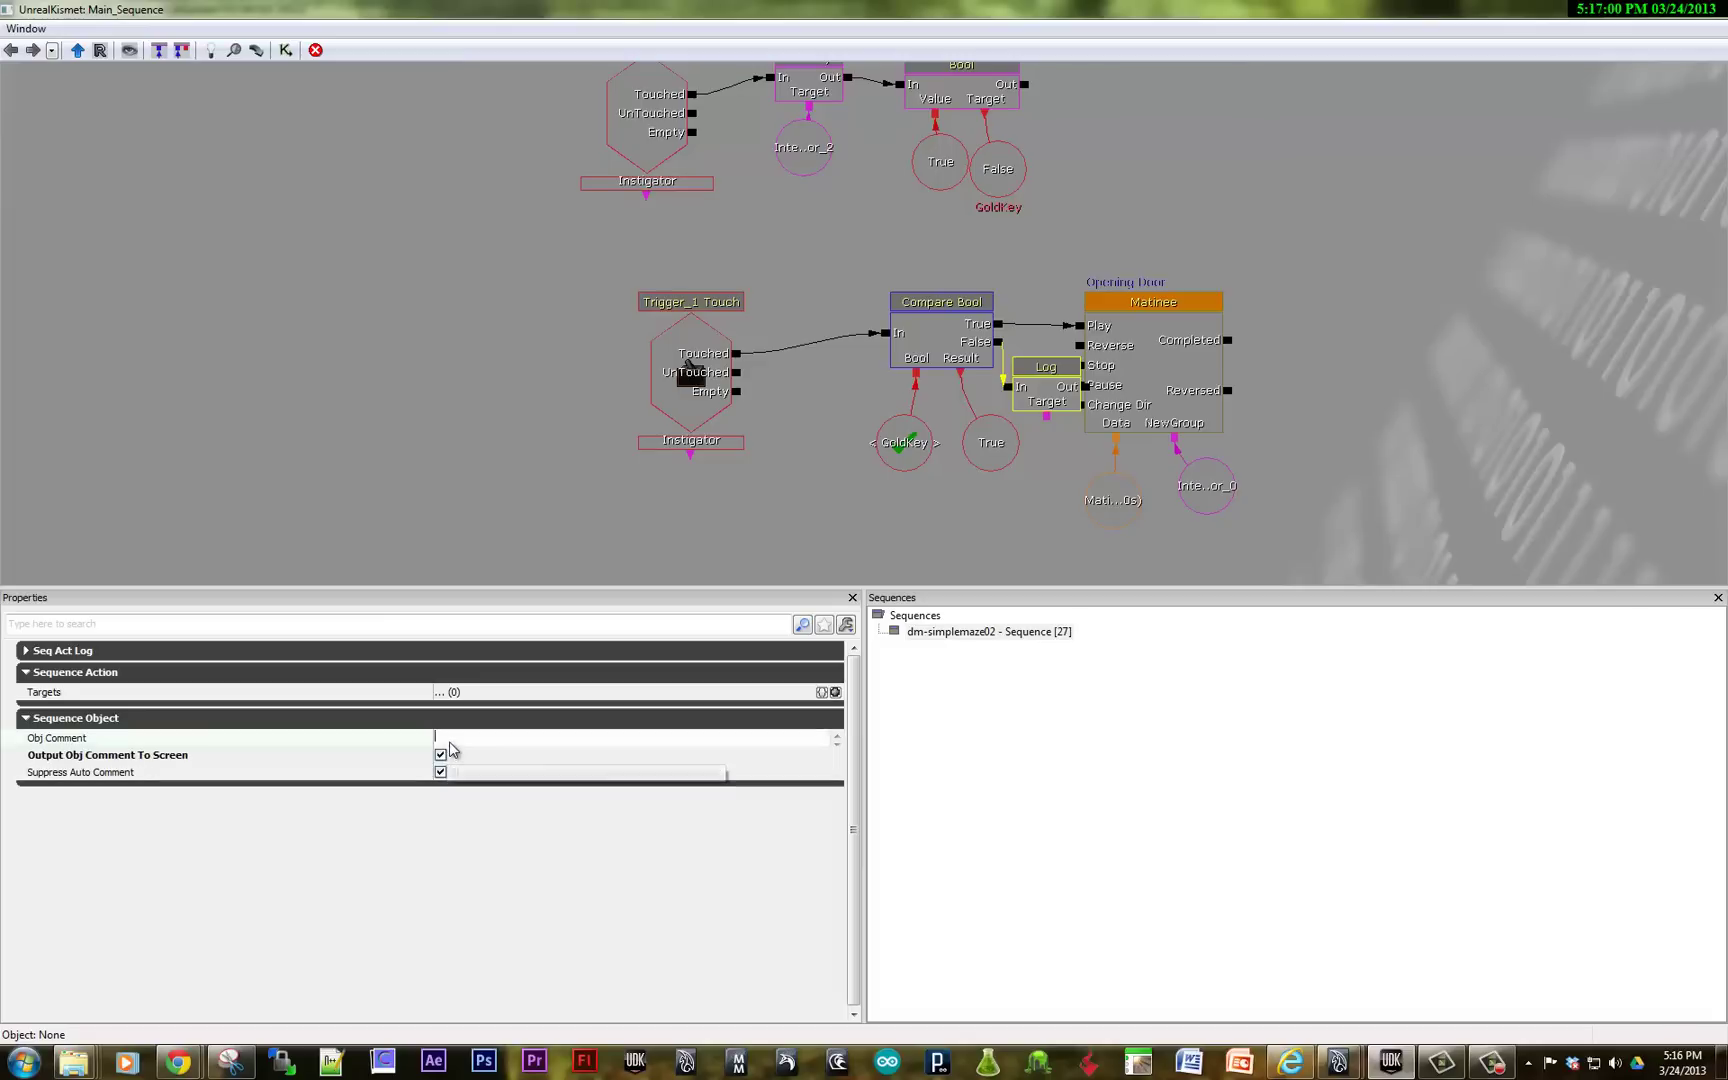
{"action": "key", "text": "ctrl+v"}
{"action": "left_click", "coordinate": [732, 448]}
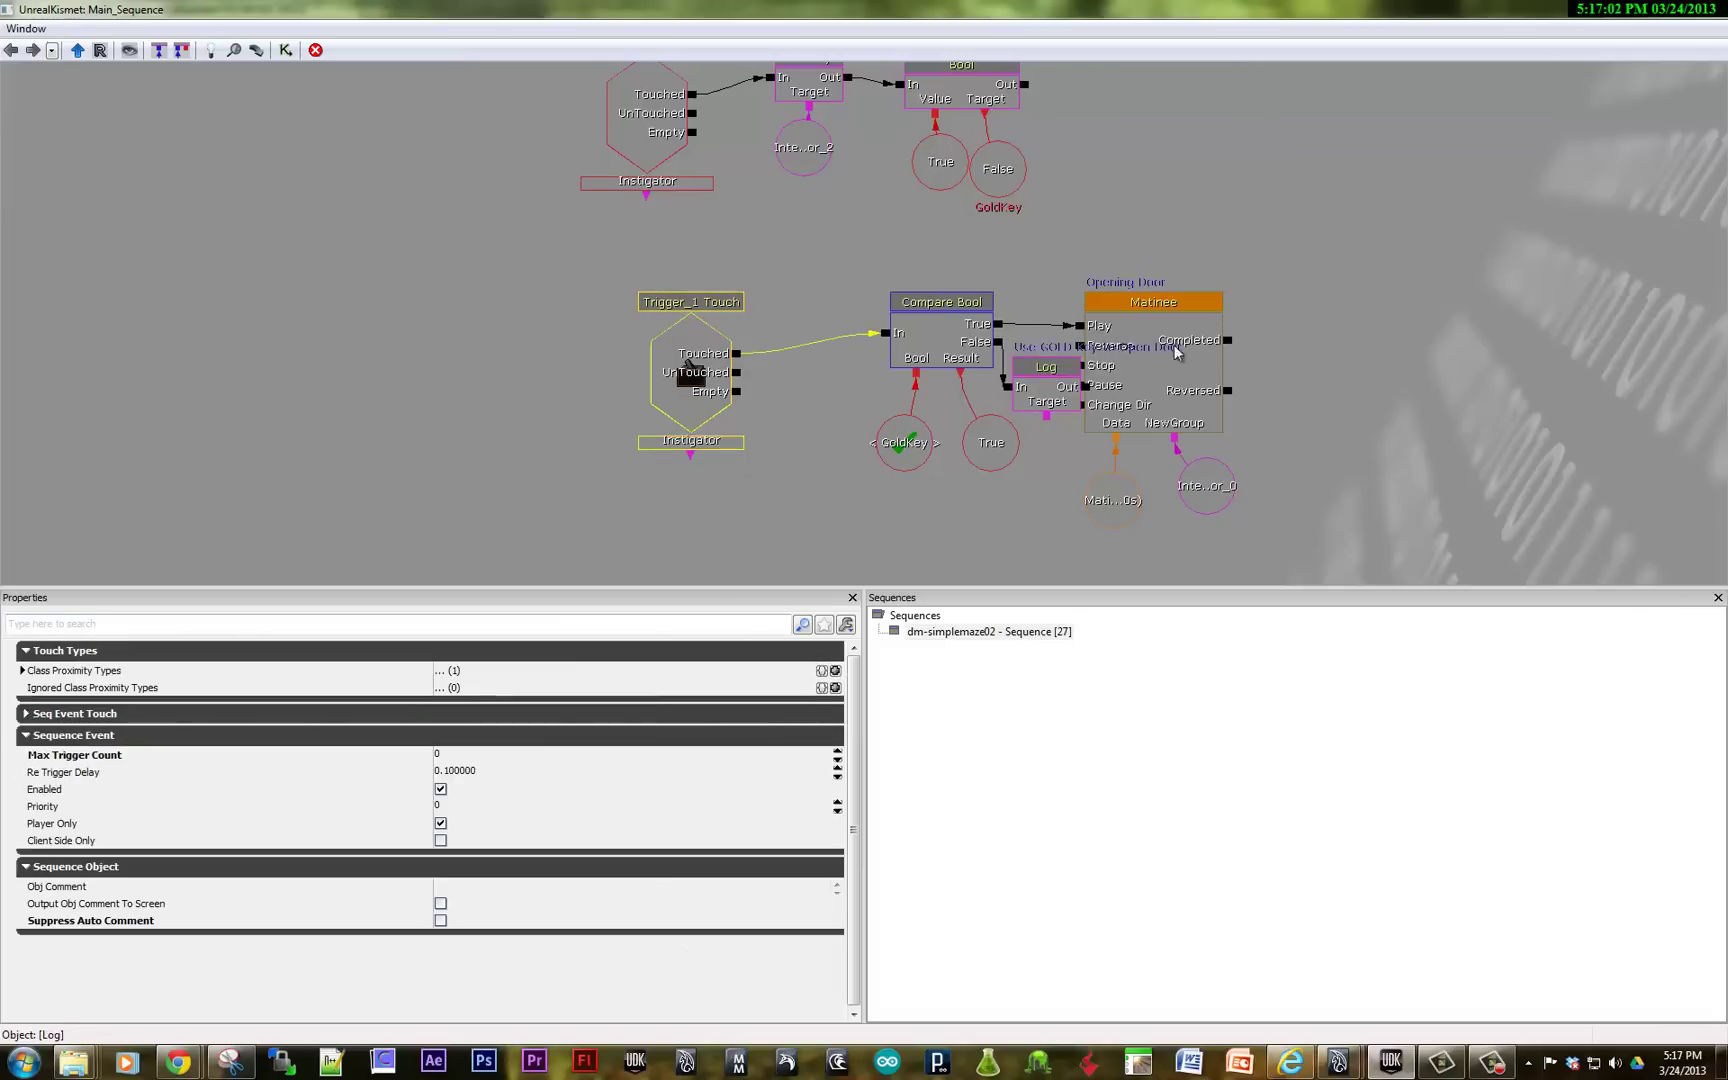
Separate the overlapping objects by moving the Matinee with its variables up and placing the Log action below it.
{"action": "left_click_drag", "start_coordinate": [1178, 468], "coordinate": [1238, 543], "text": "ctrl+alt"}
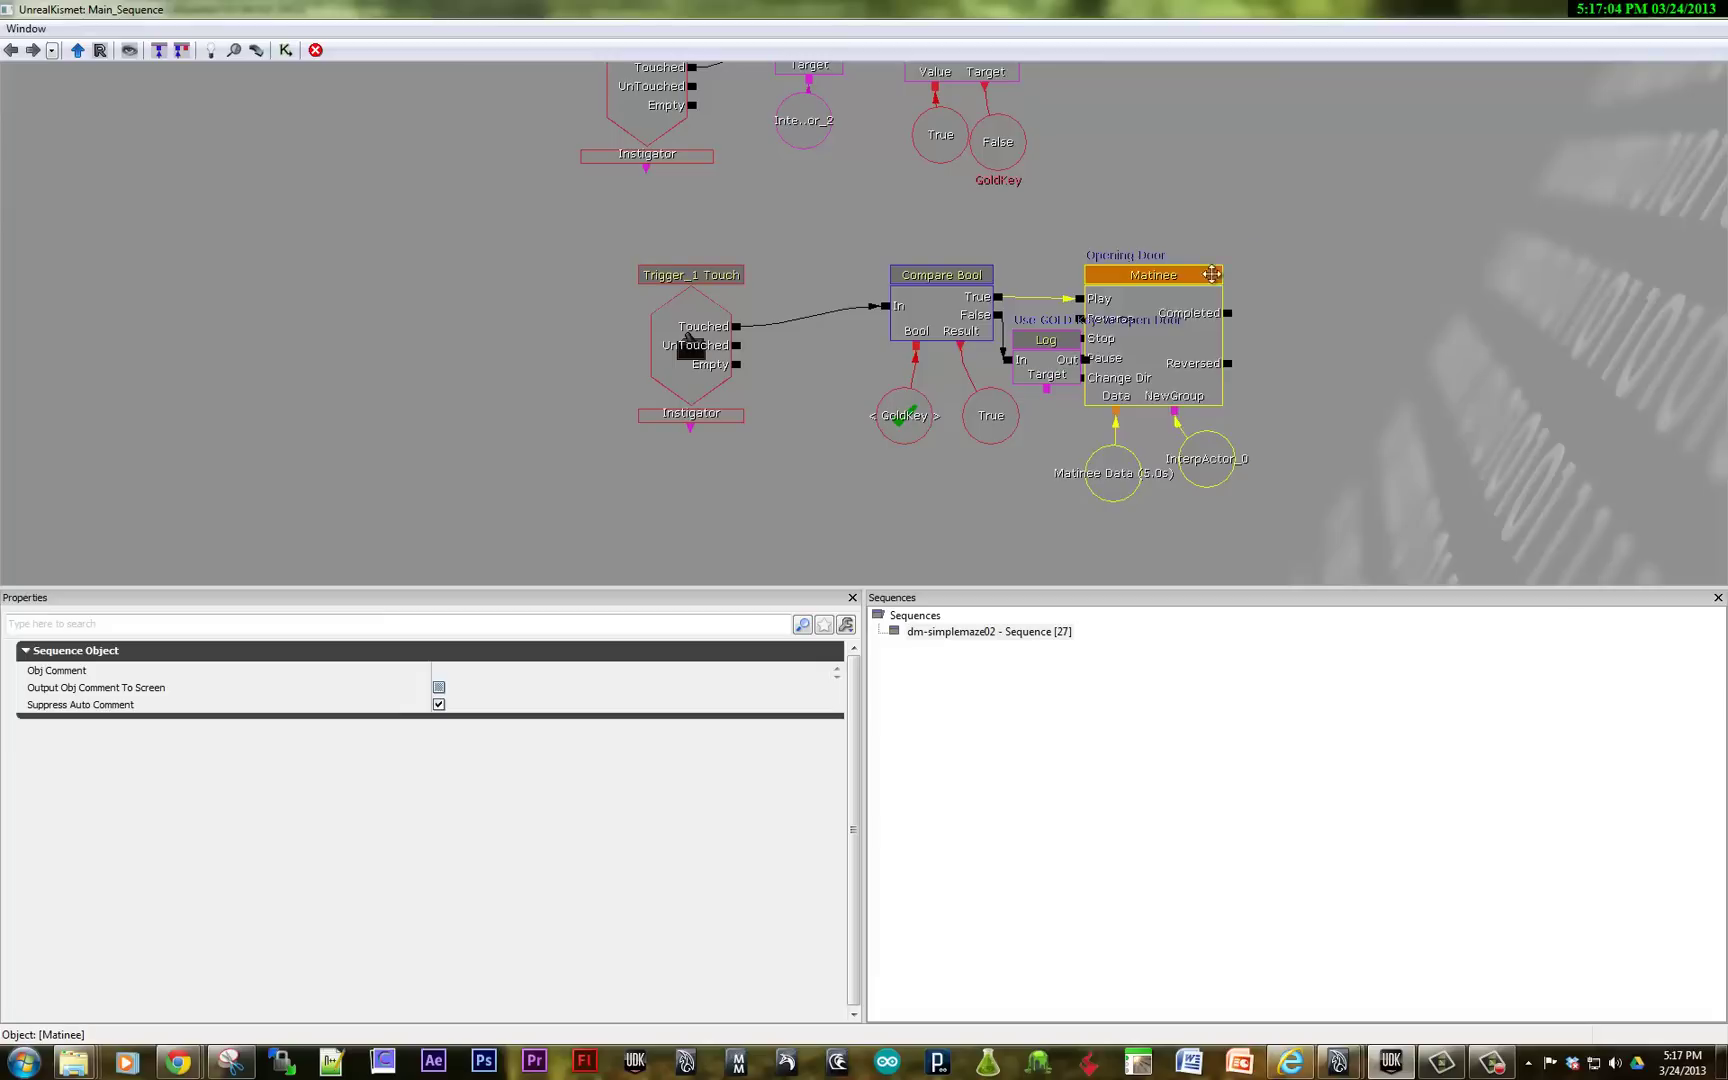
{"action": "left_click_drag", "start_coordinate": [1170, 303], "coordinate": [1238, 233], "text": "ctrl"}
{"action": "left_click_drag", "start_coordinate": [1062, 357], "coordinate": [1271, 496]}
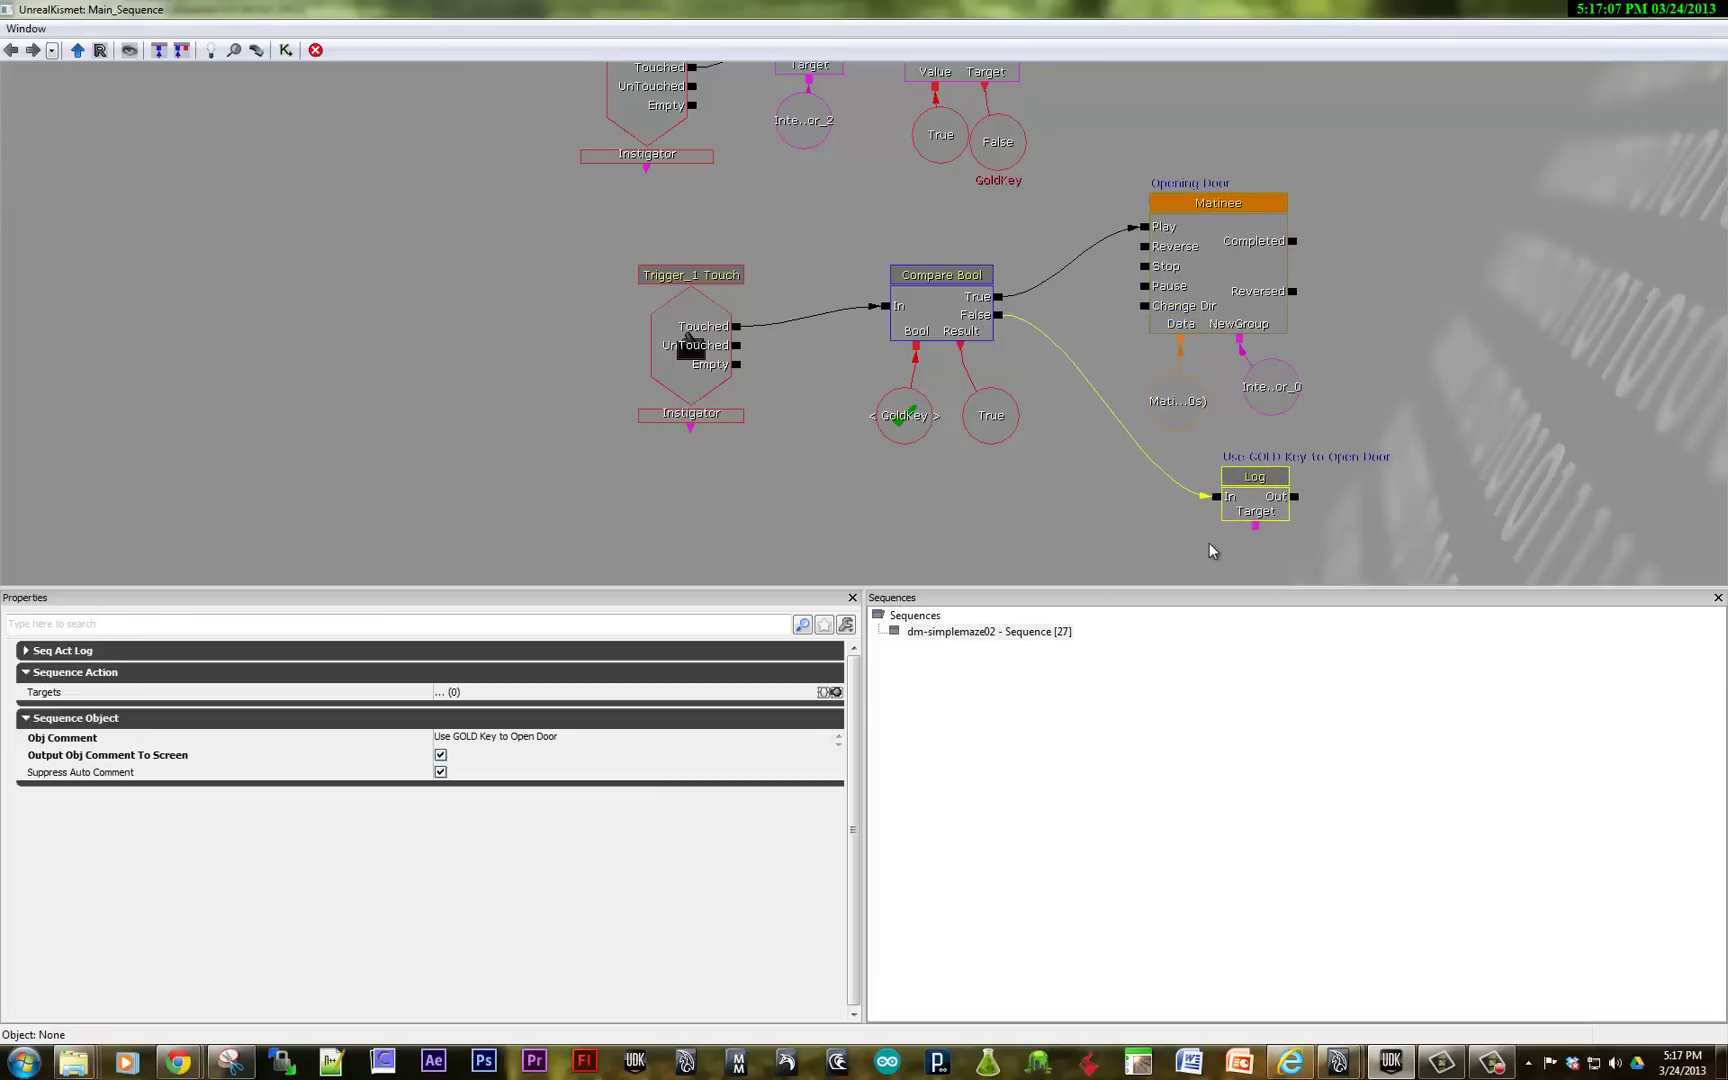
Return to the level and raise the yellow static mesh key on the maze wall slightly higher above the stone surface.
{"action": "left_click", "coordinate": [1697, 14]}
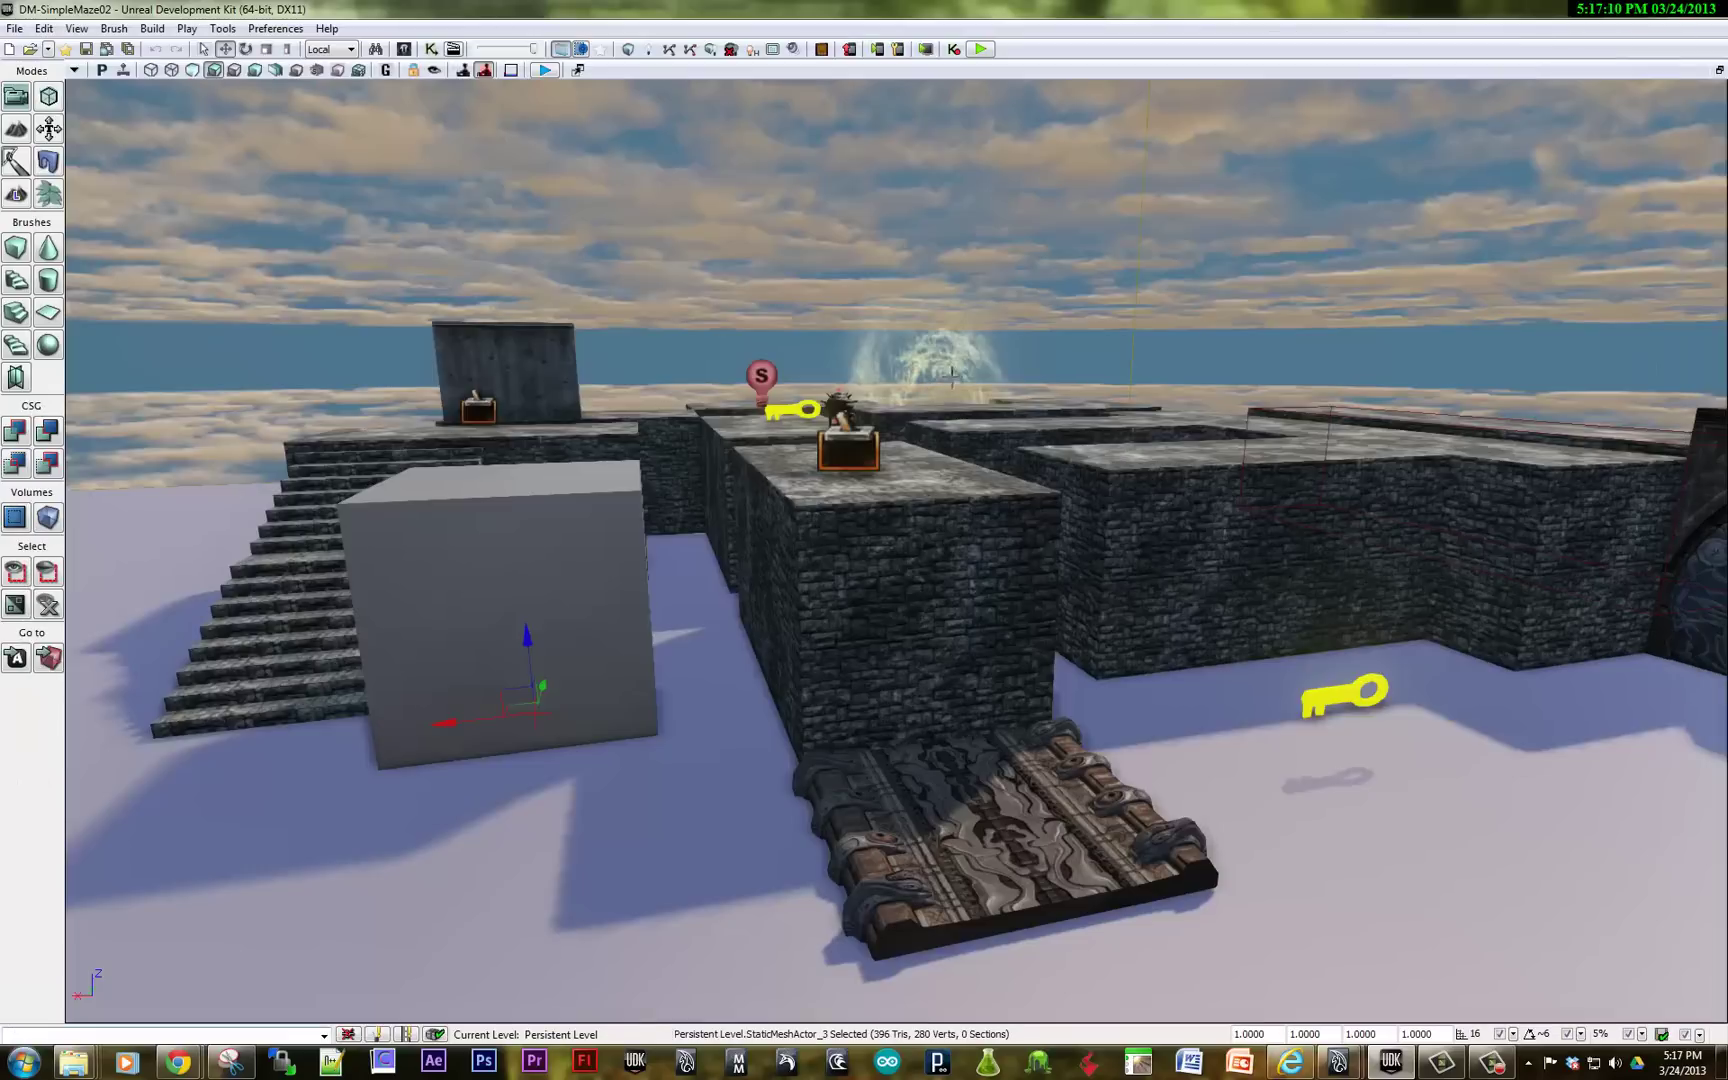
{"action": "scroll", "coordinate": [842, 640], "scroll_direction": "up", "scroll_amount": 10}
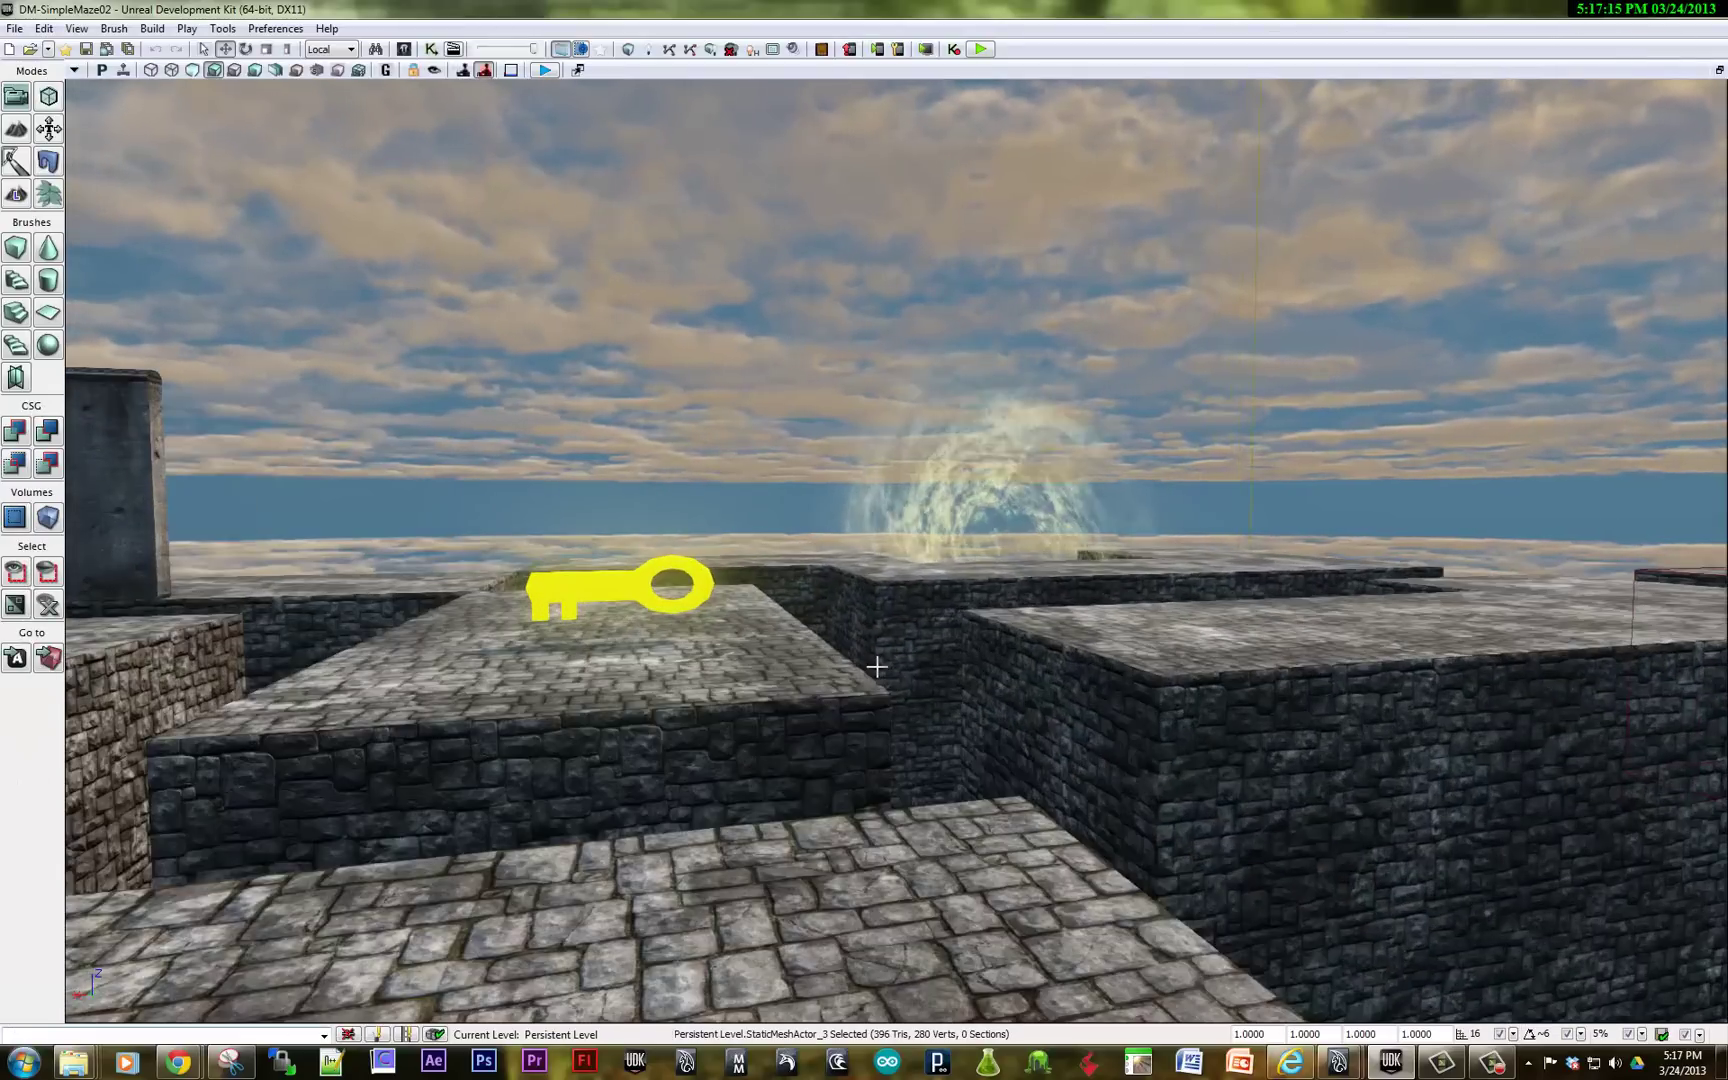
{"action": "right_click_drag", "start_coordinate": [877, 666], "coordinate": [822, 633]}
{"action": "left_click", "coordinate": [986, 675]}
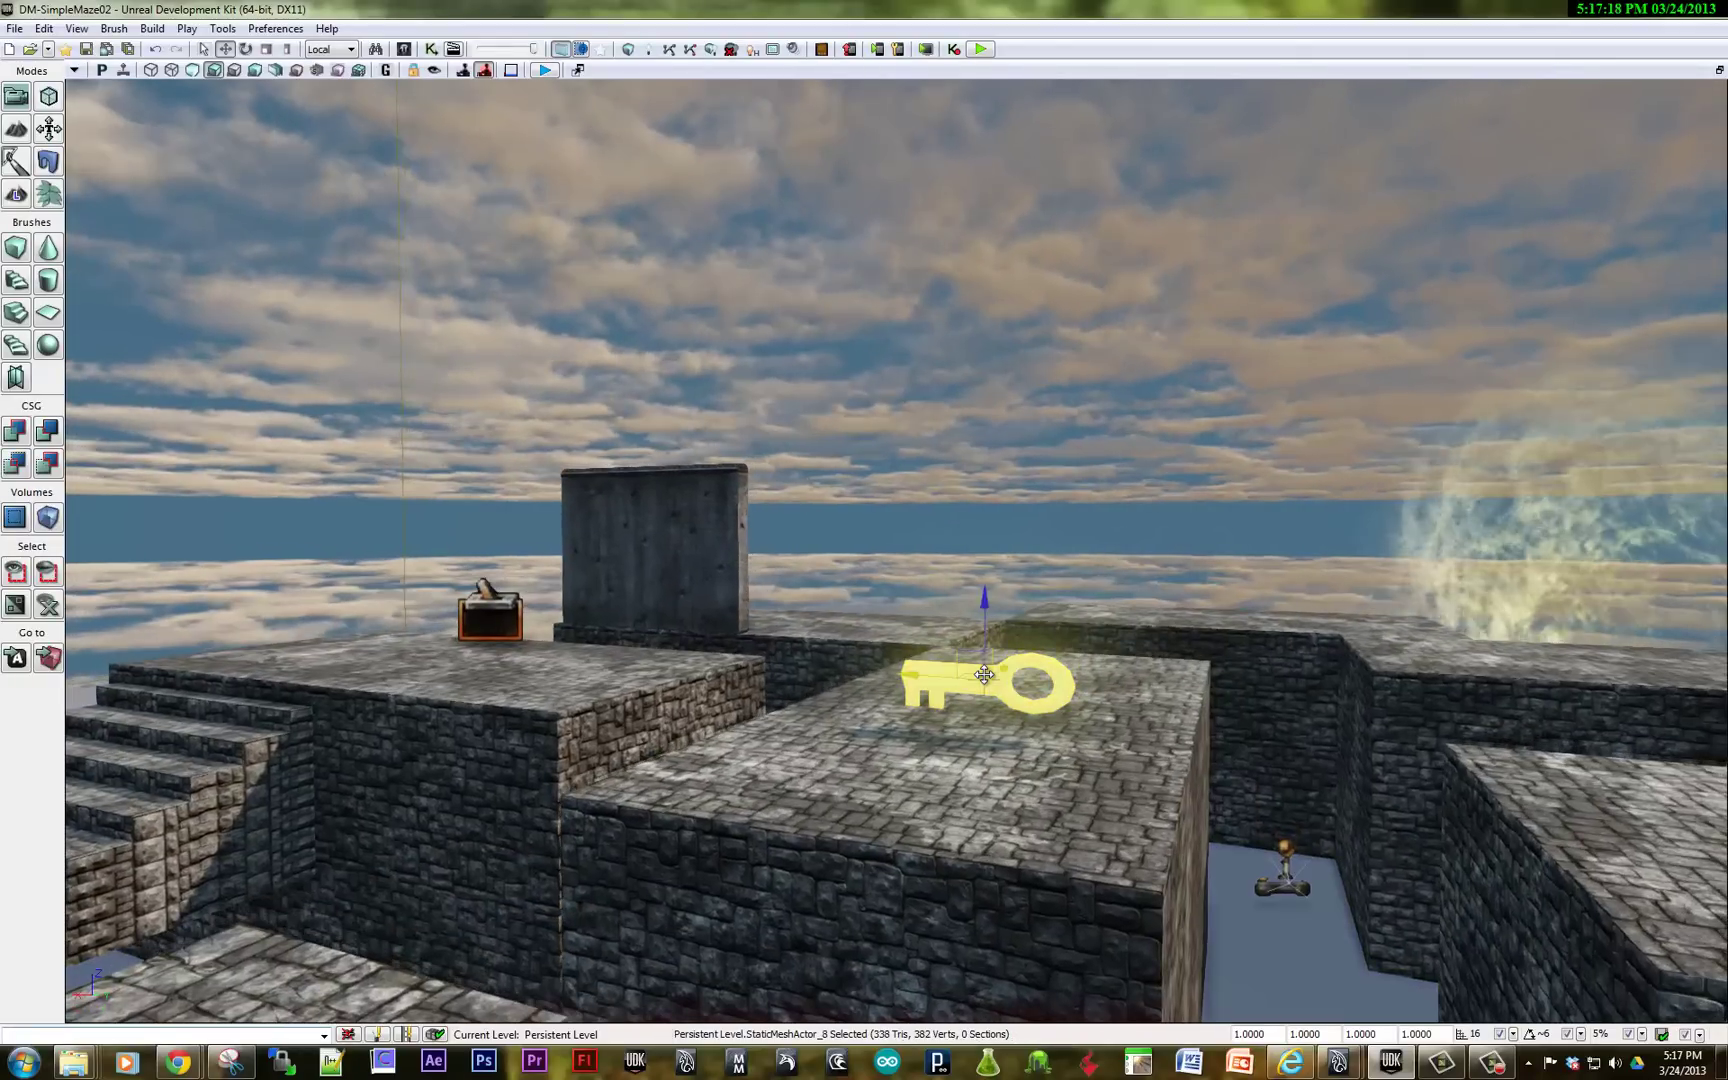
{"action": "left_click_drag", "start_coordinate": [988, 612], "coordinate": [988, 584]}
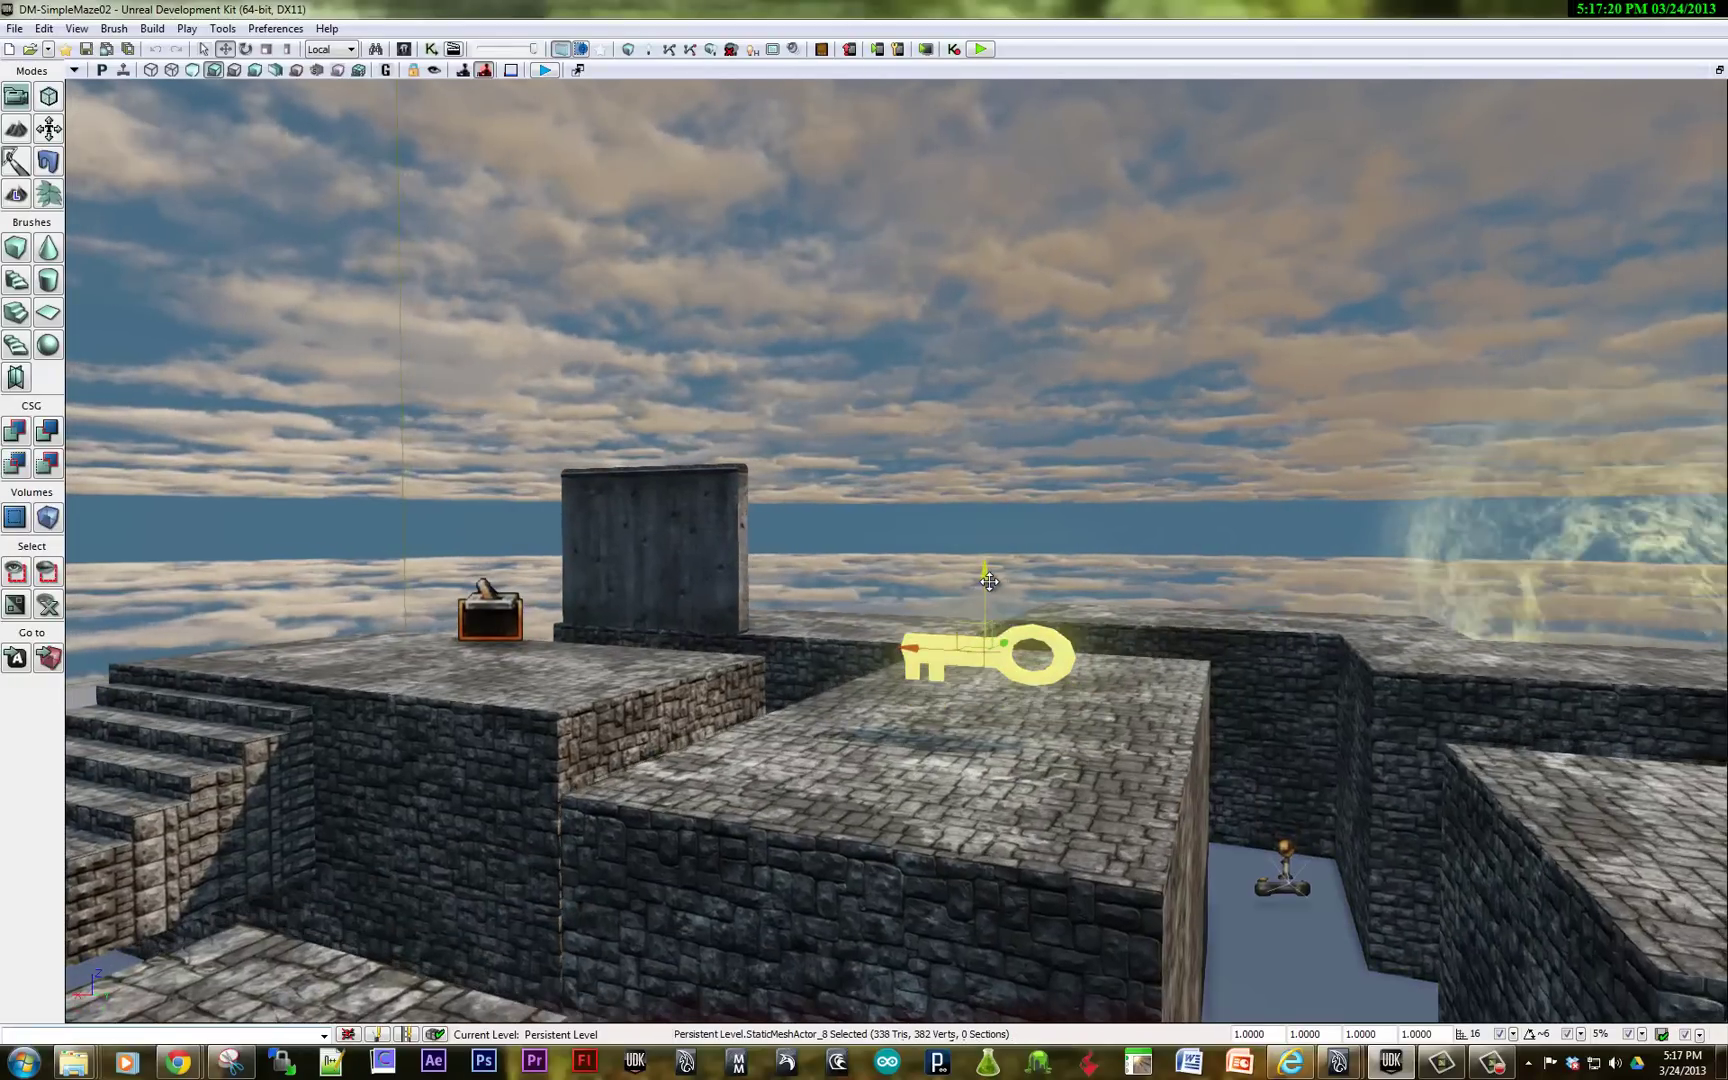
Convert the raised key from a StaticMeshActor to a Mover.
{"action": "double_click", "coordinate": [980, 651]}
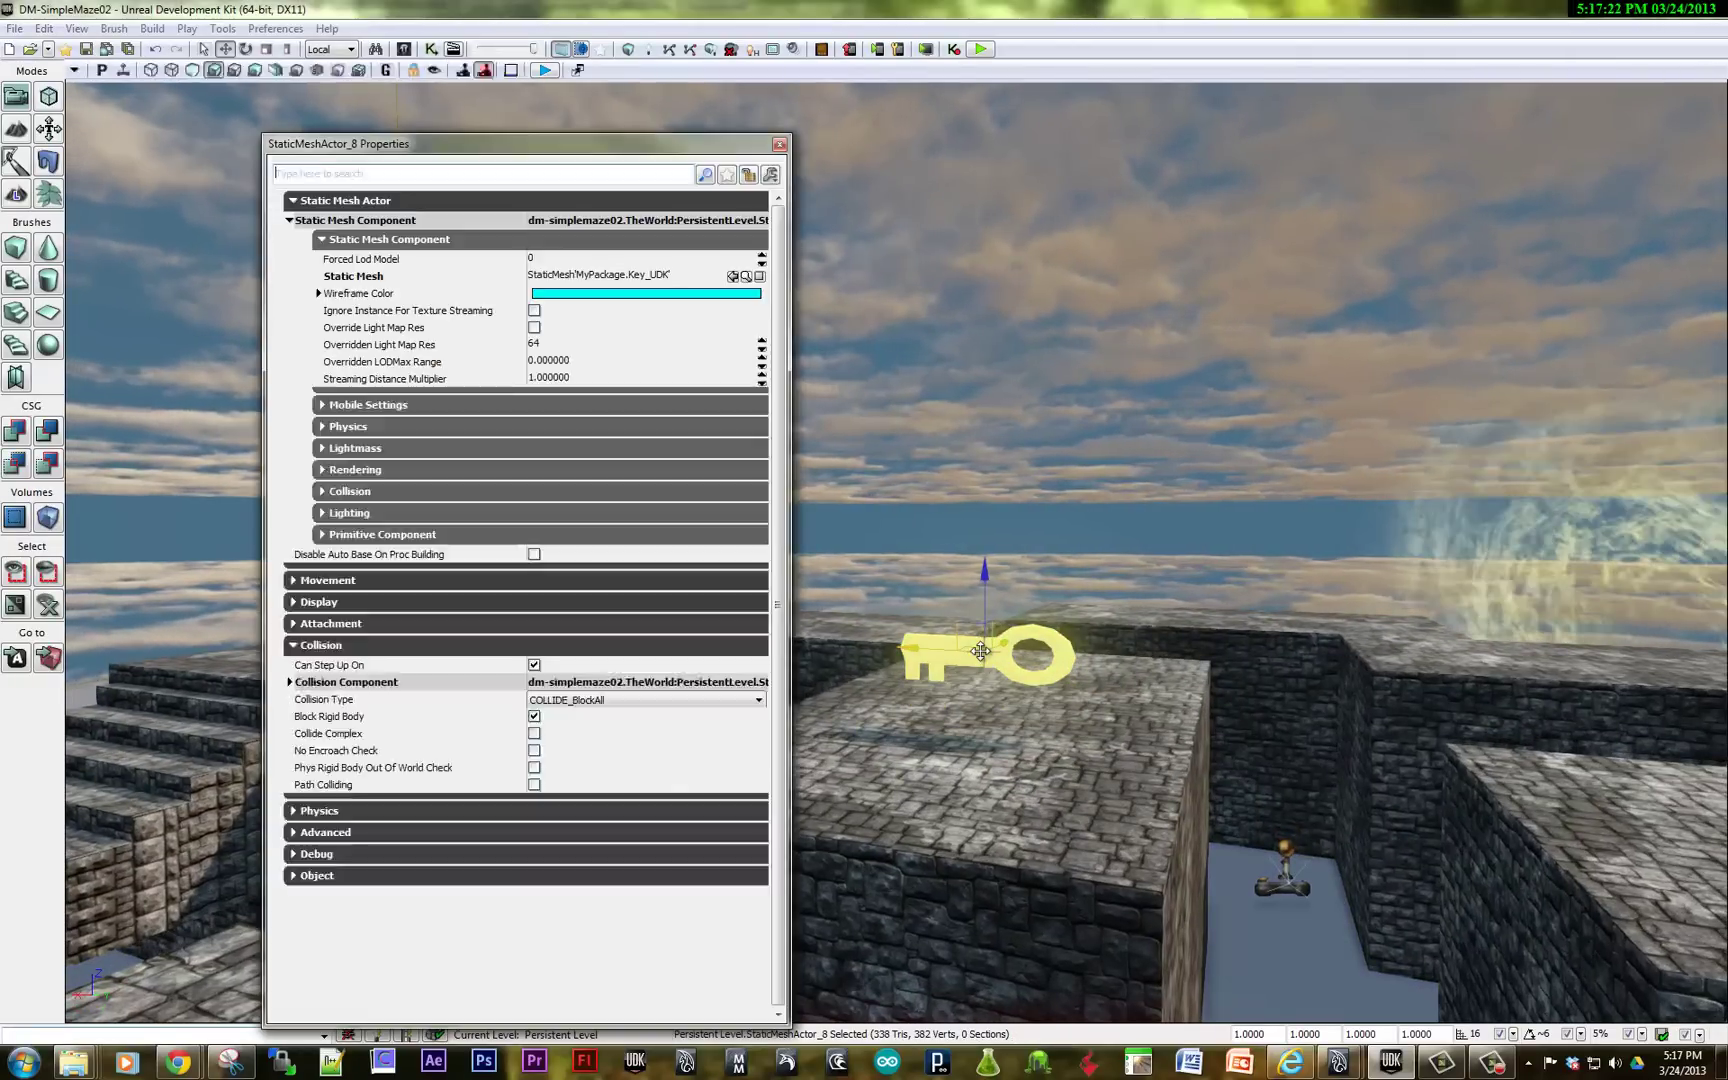
{"action": "left_click", "coordinate": [779, 145]}
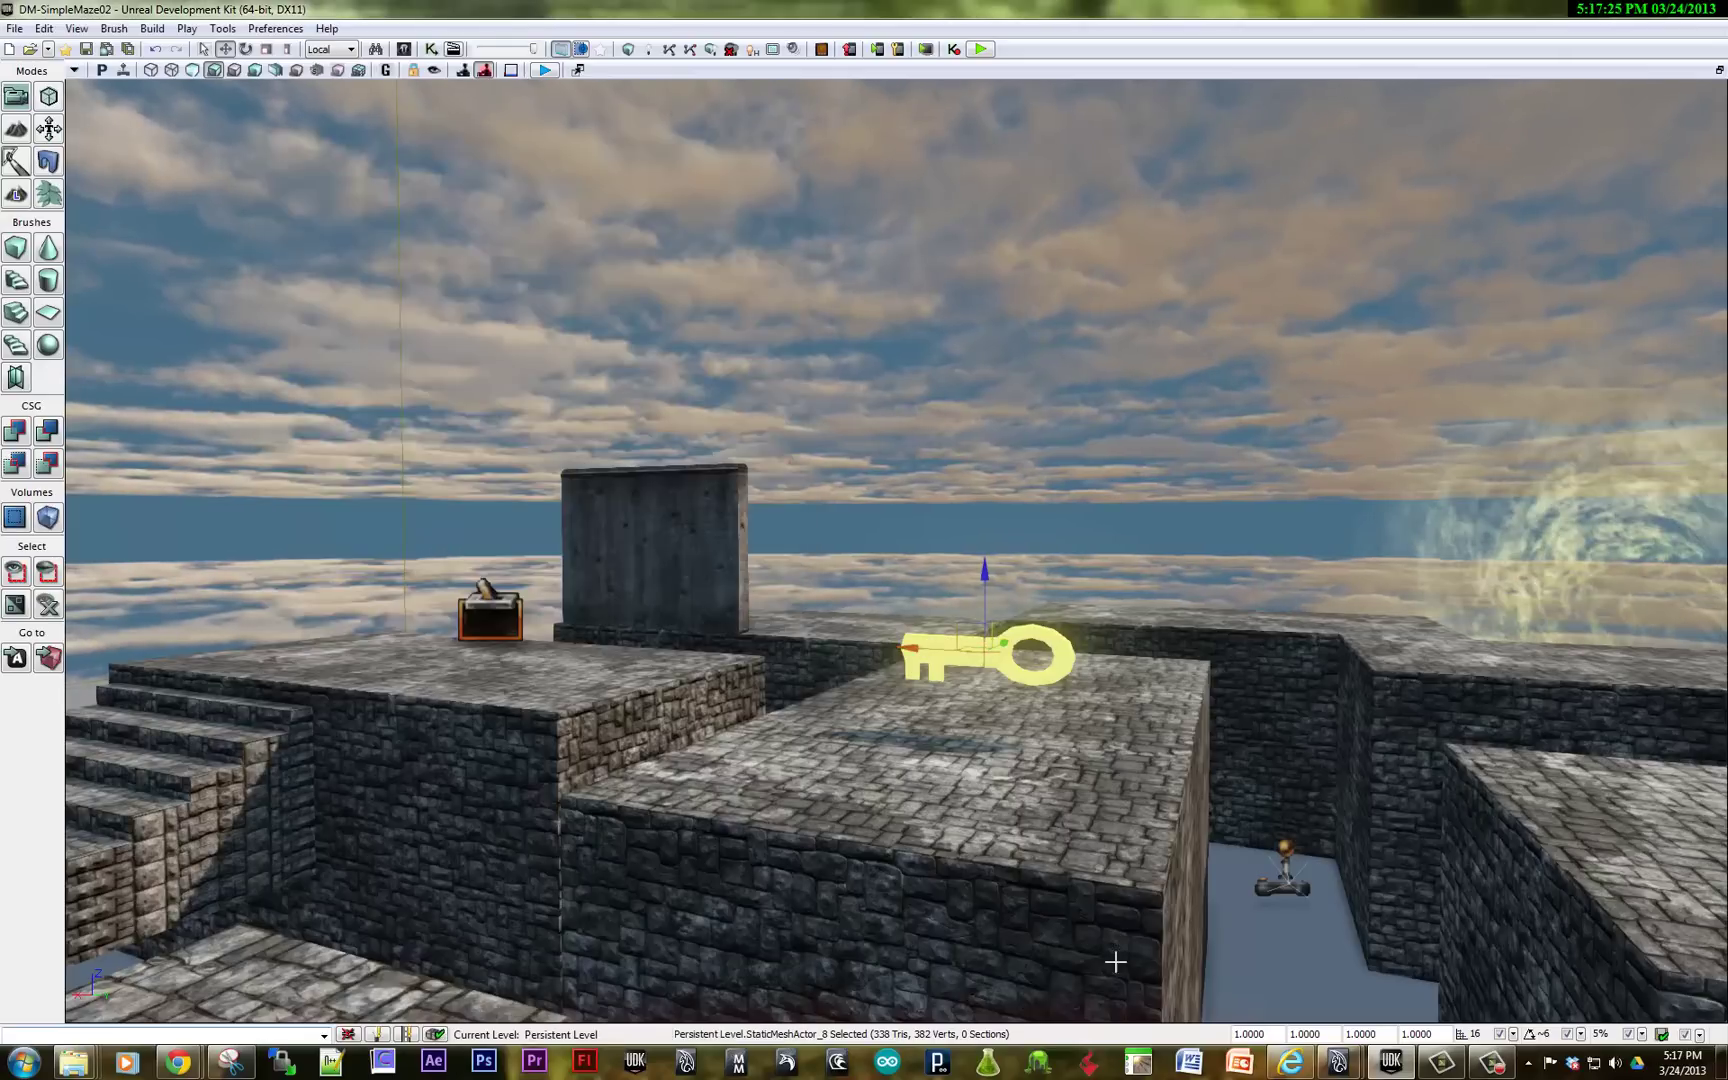
{"action": "right_click", "coordinate": [961, 654]}
{"action": "mouse_move", "coordinate": [1038, 934]}
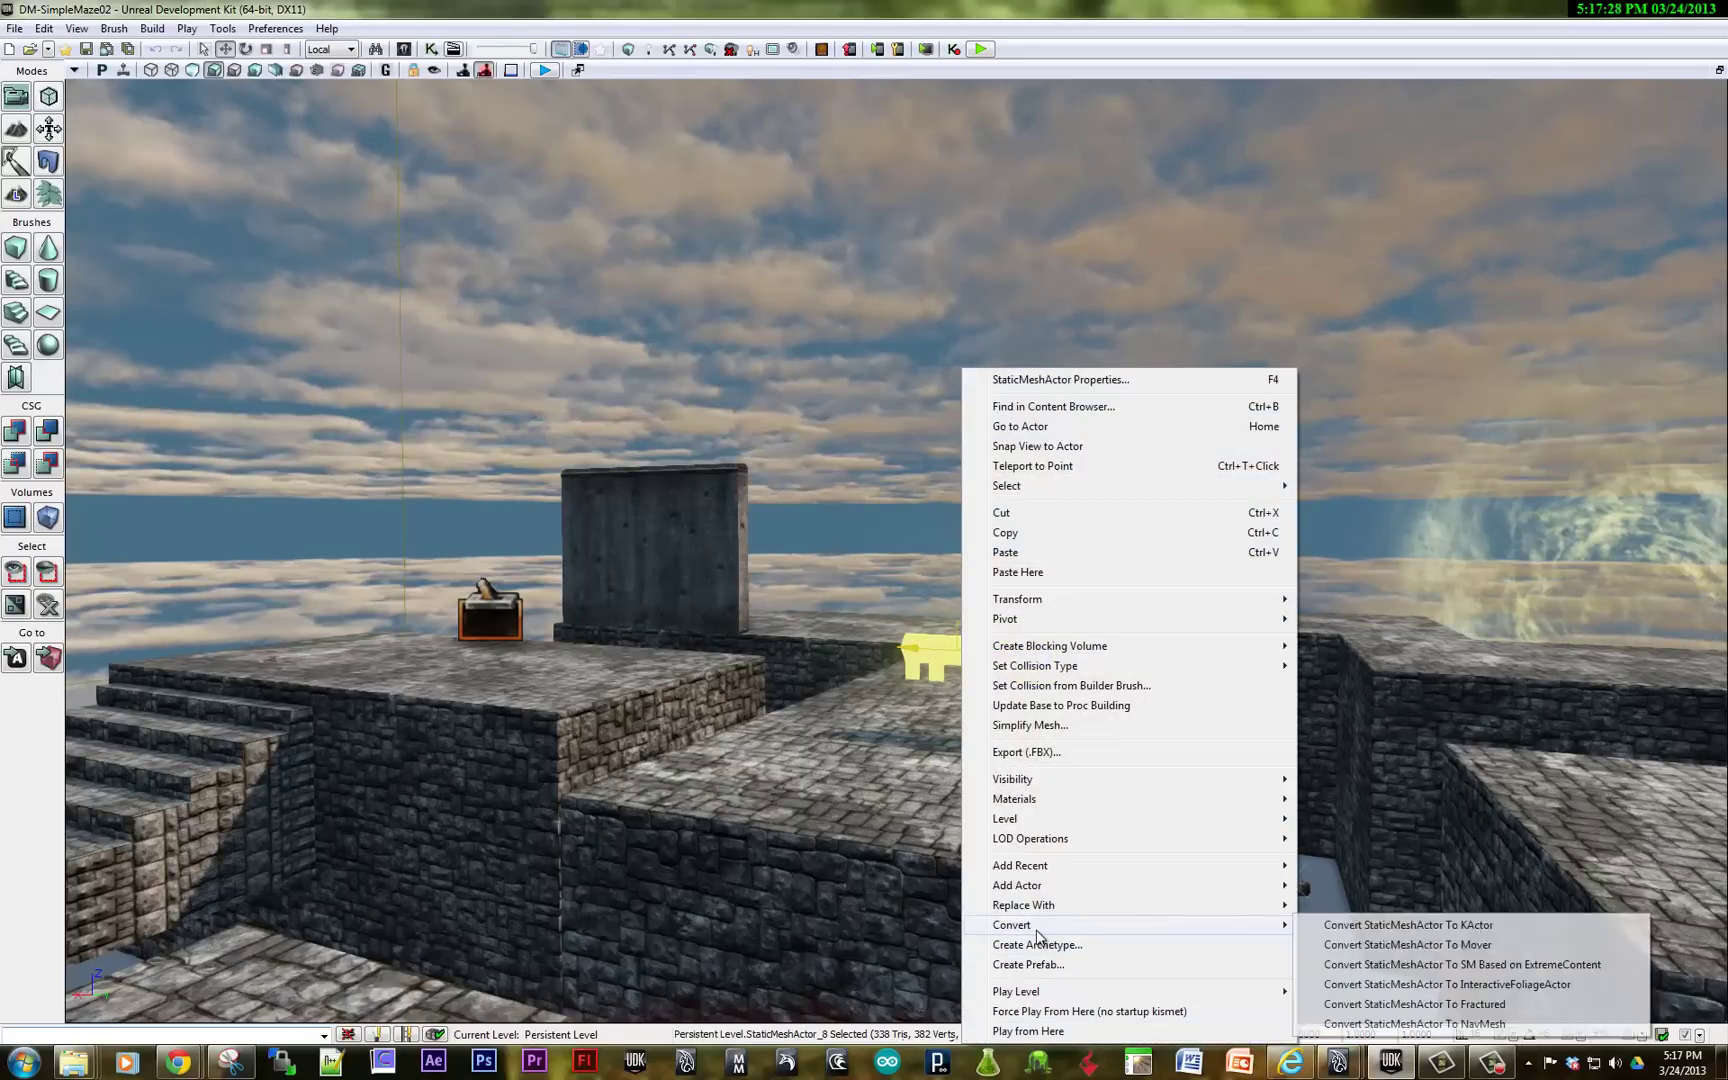
{"action": "left_click", "coordinate": [1356, 943]}
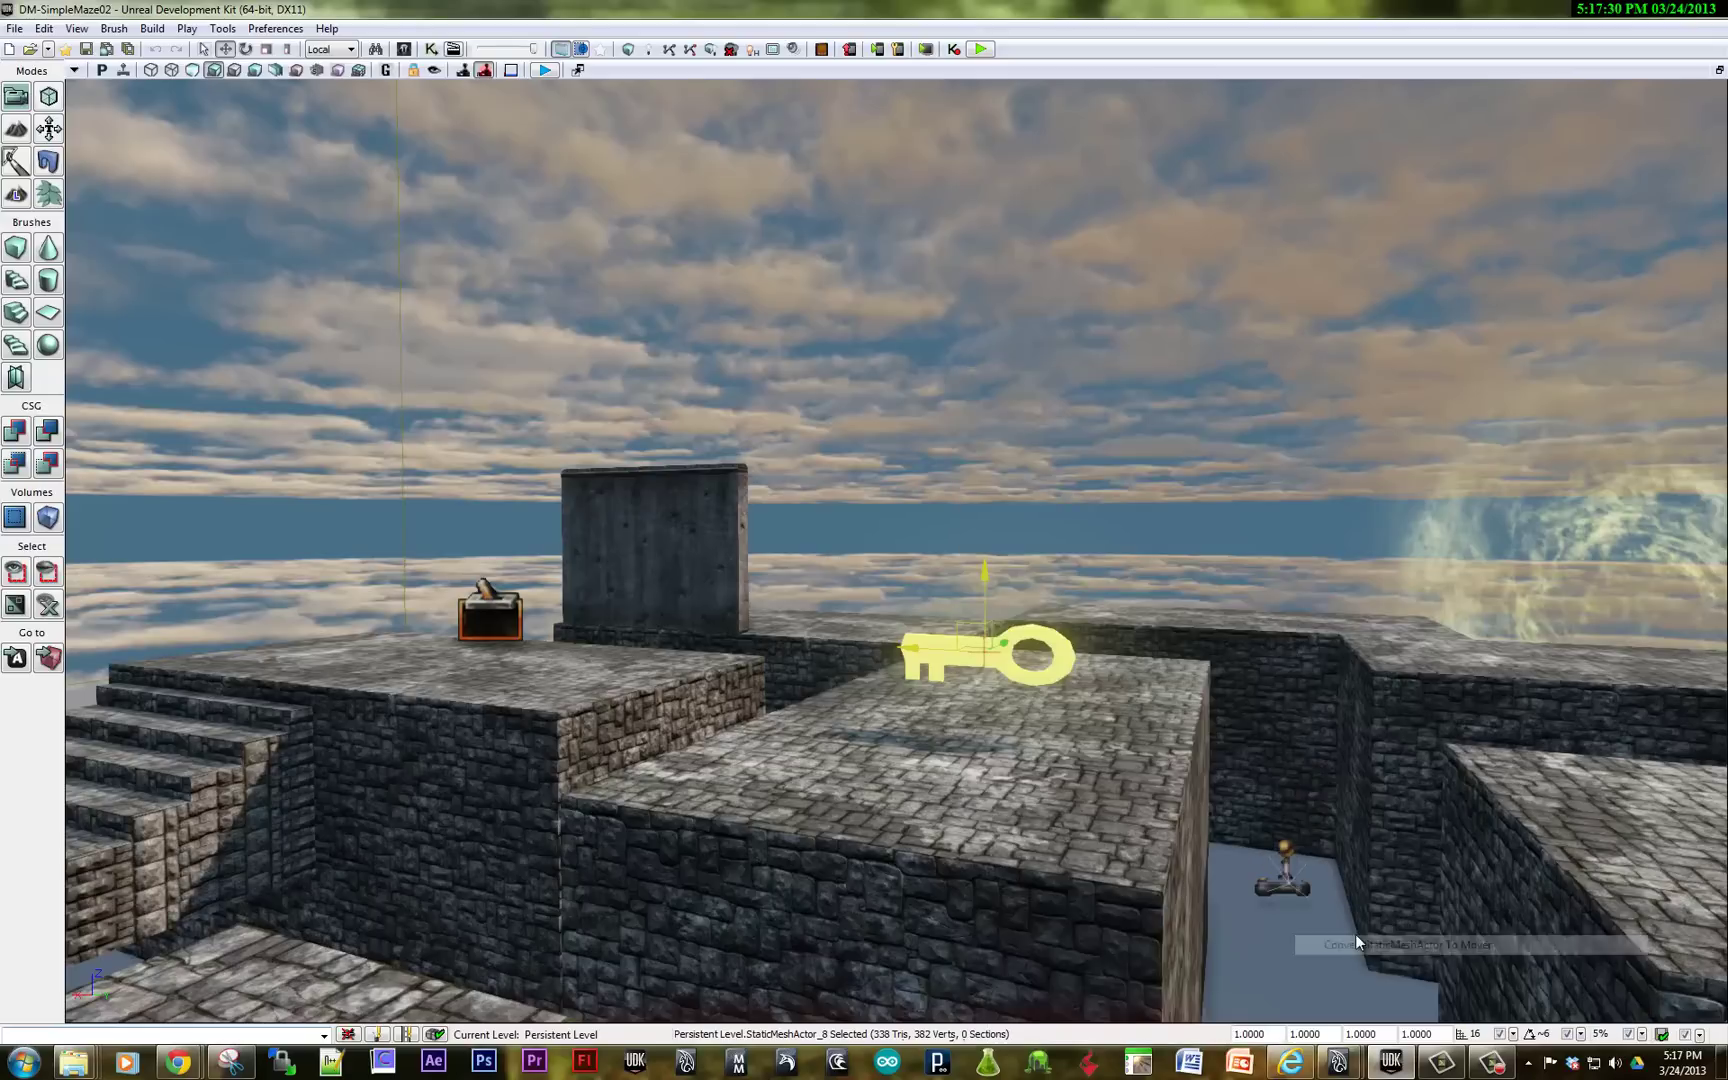
Set the key's physics to PHYS_Rotating with a yaw rotation rate of 70° and its collision type to COLLIDE_TouchAll.
{"action": "double_click", "coordinate": [990, 640]}
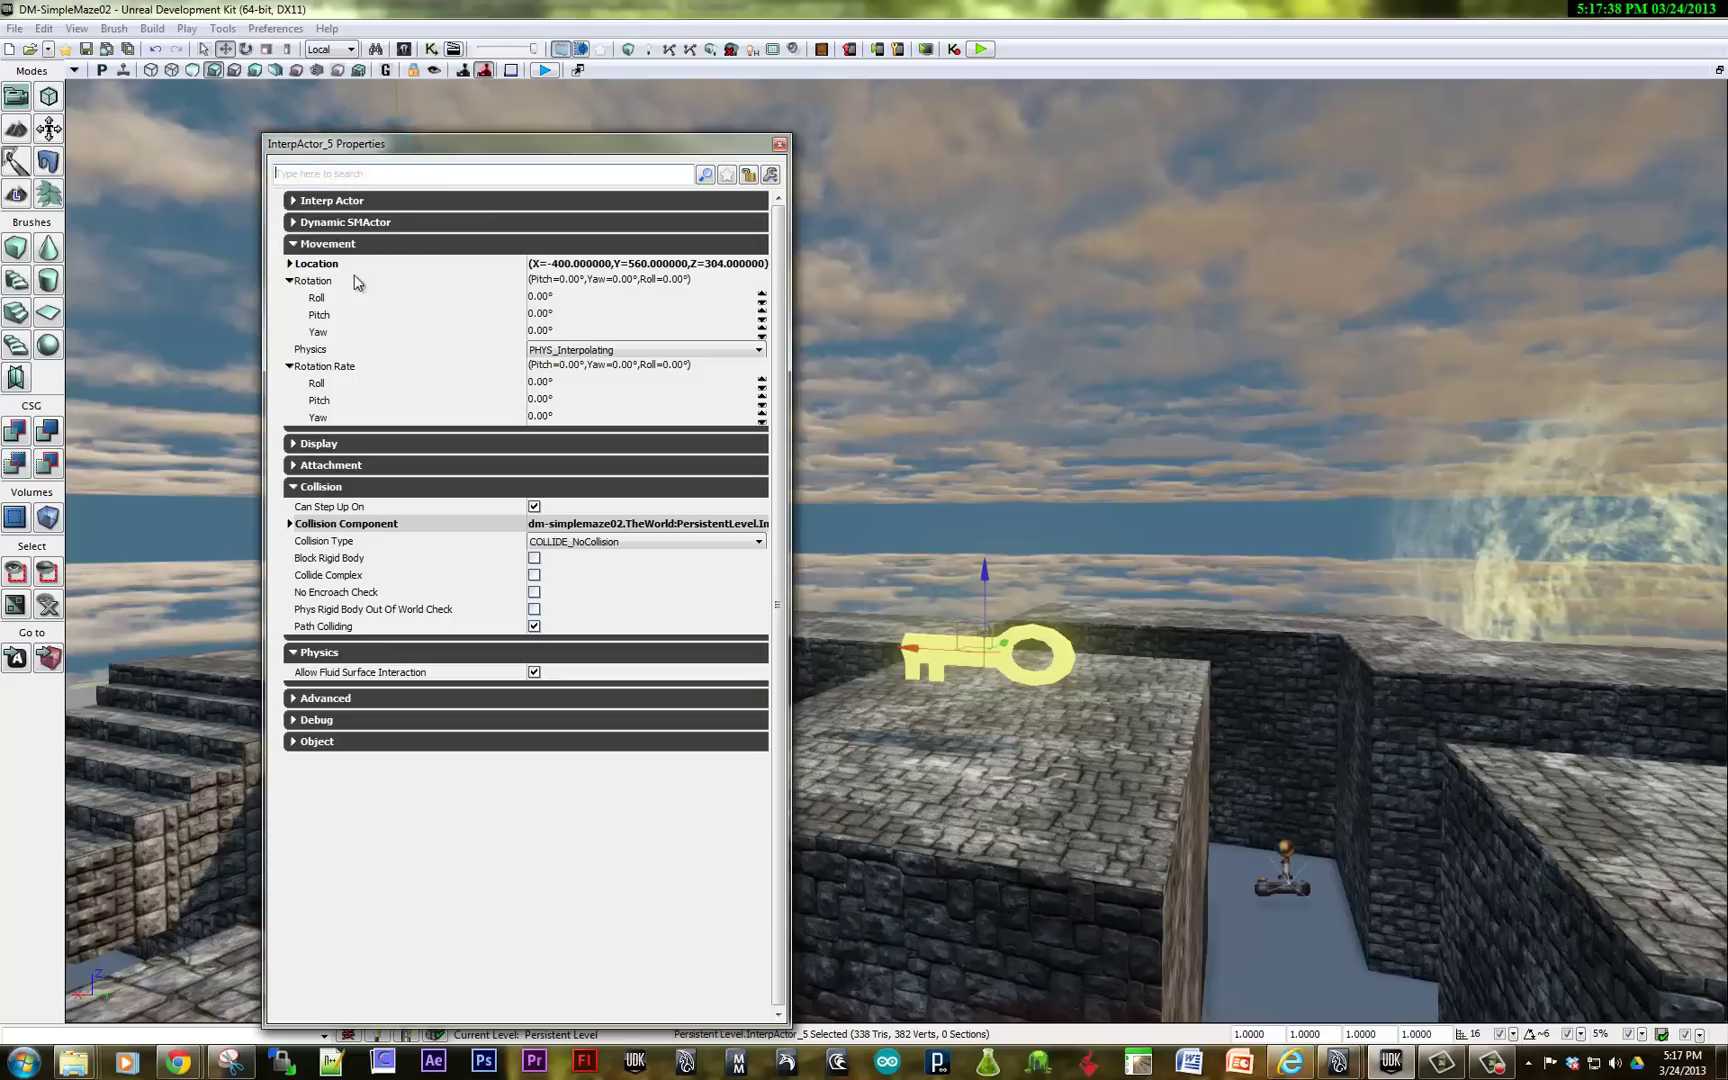
{"action": "left_click", "coordinate": [636, 350]}
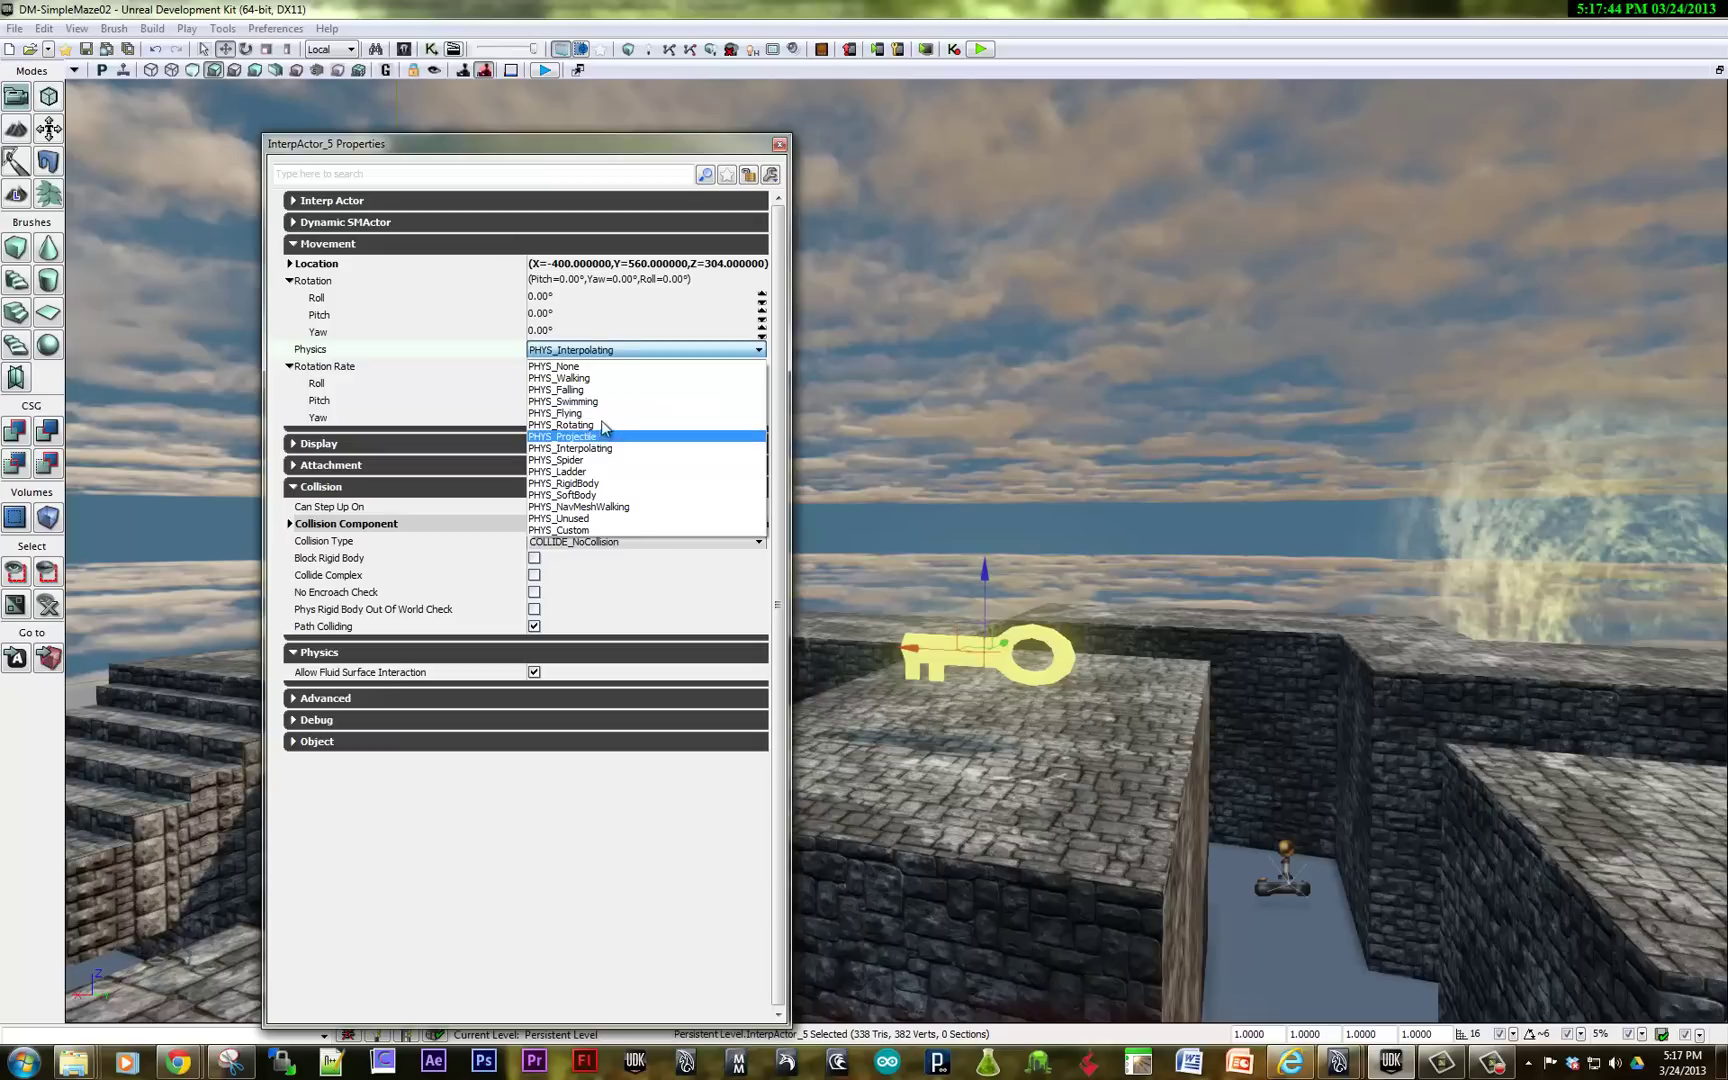
{"action": "left_click", "coordinate": [562, 425]}
{"action": "left_click", "coordinate": [559, 419]}
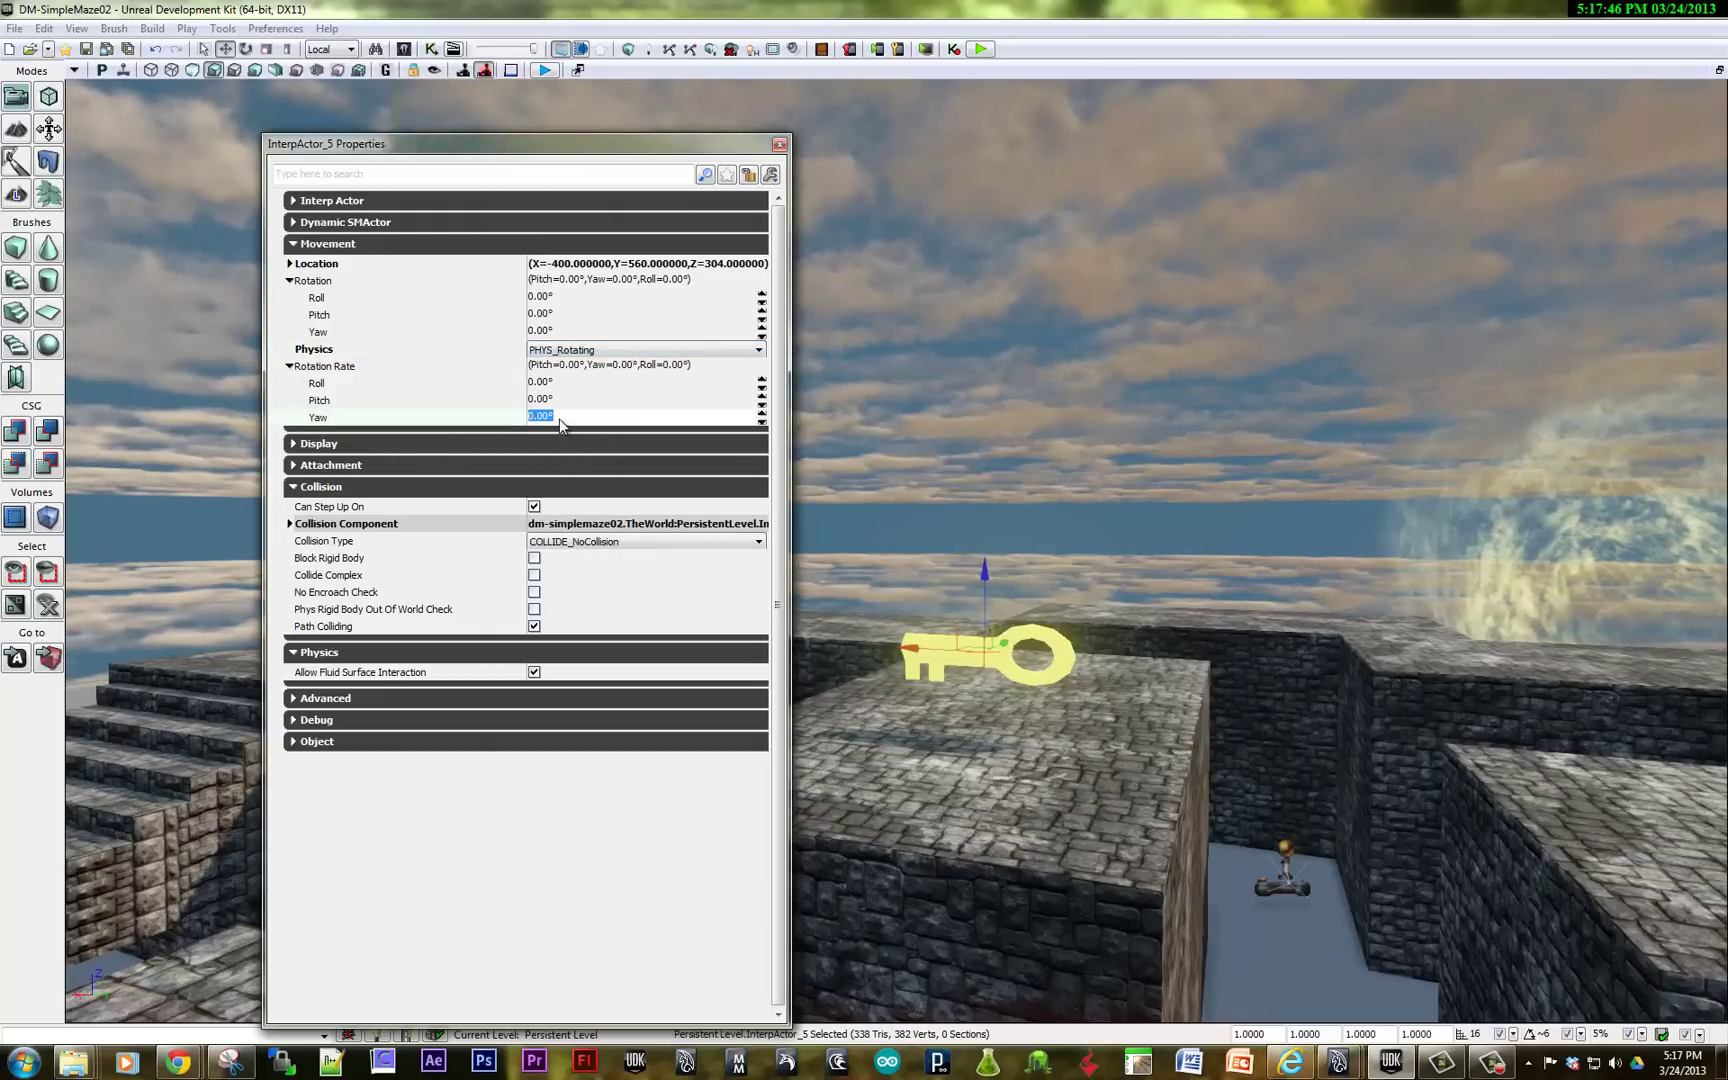
{"action": "type", "text": "70"}
{"action": "key", "text": "Return"}
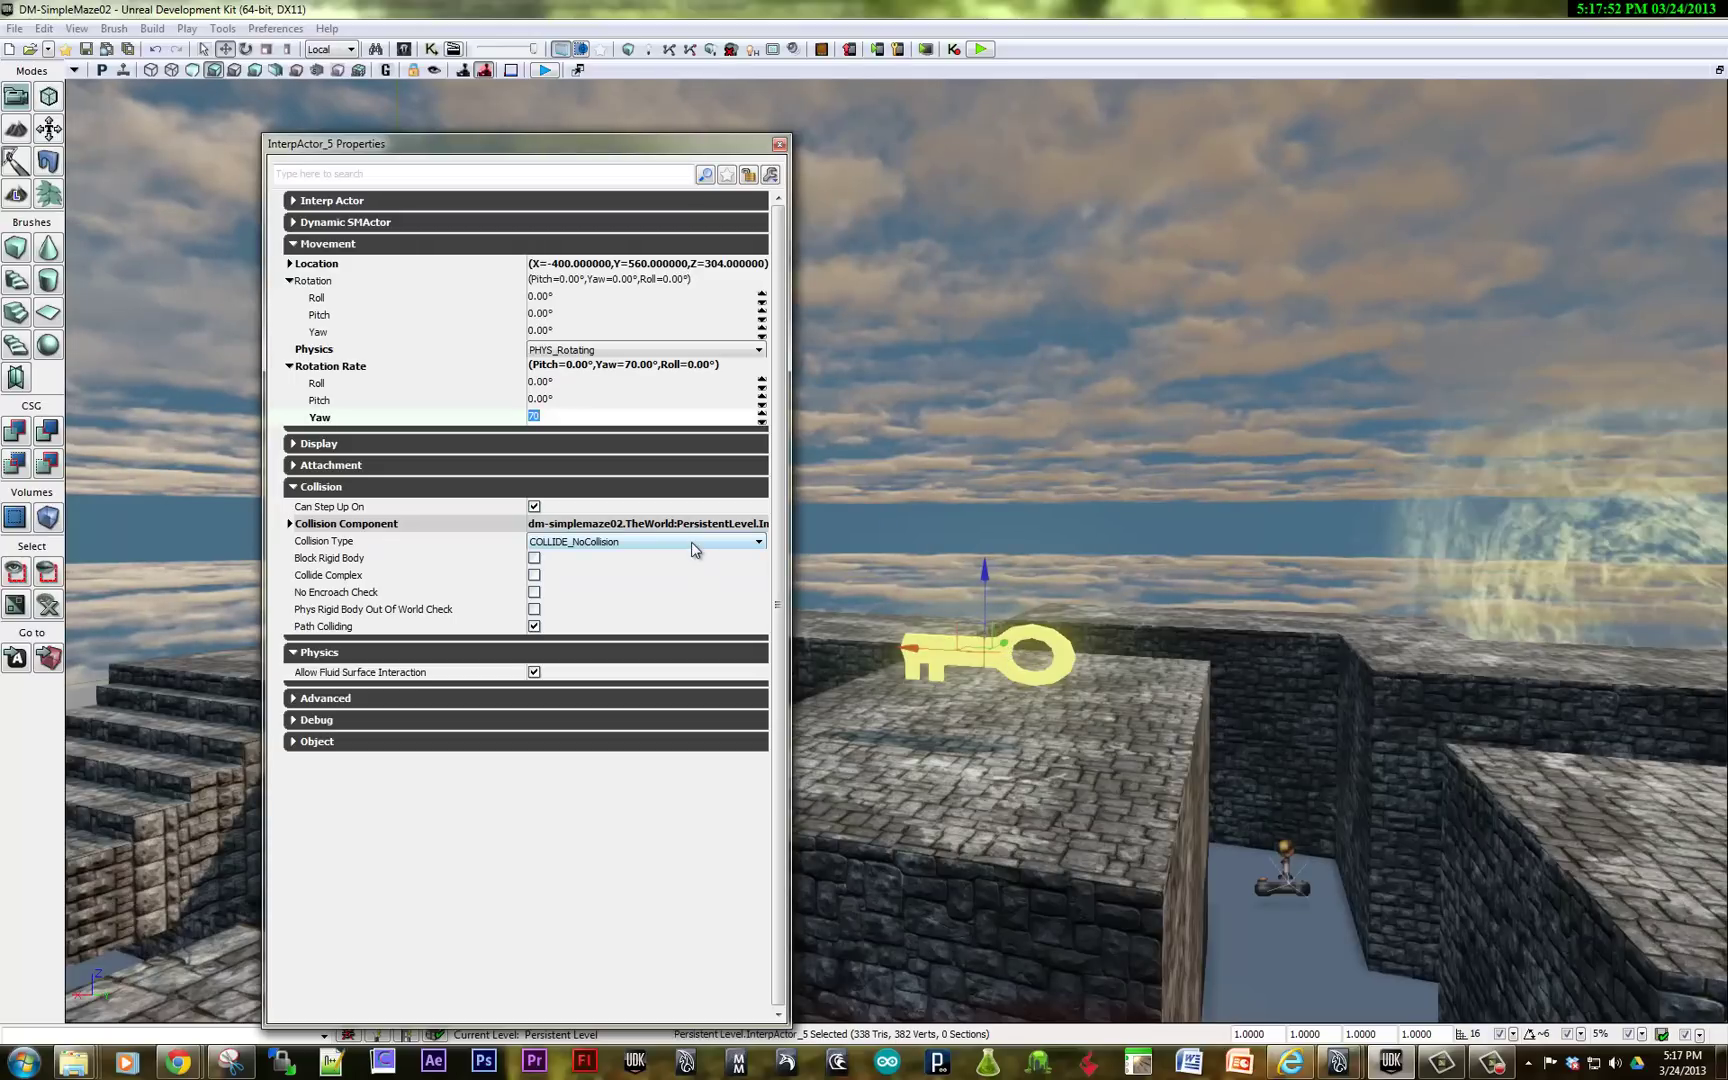
{"action": "left_click", "coordinate": [694, 545]}
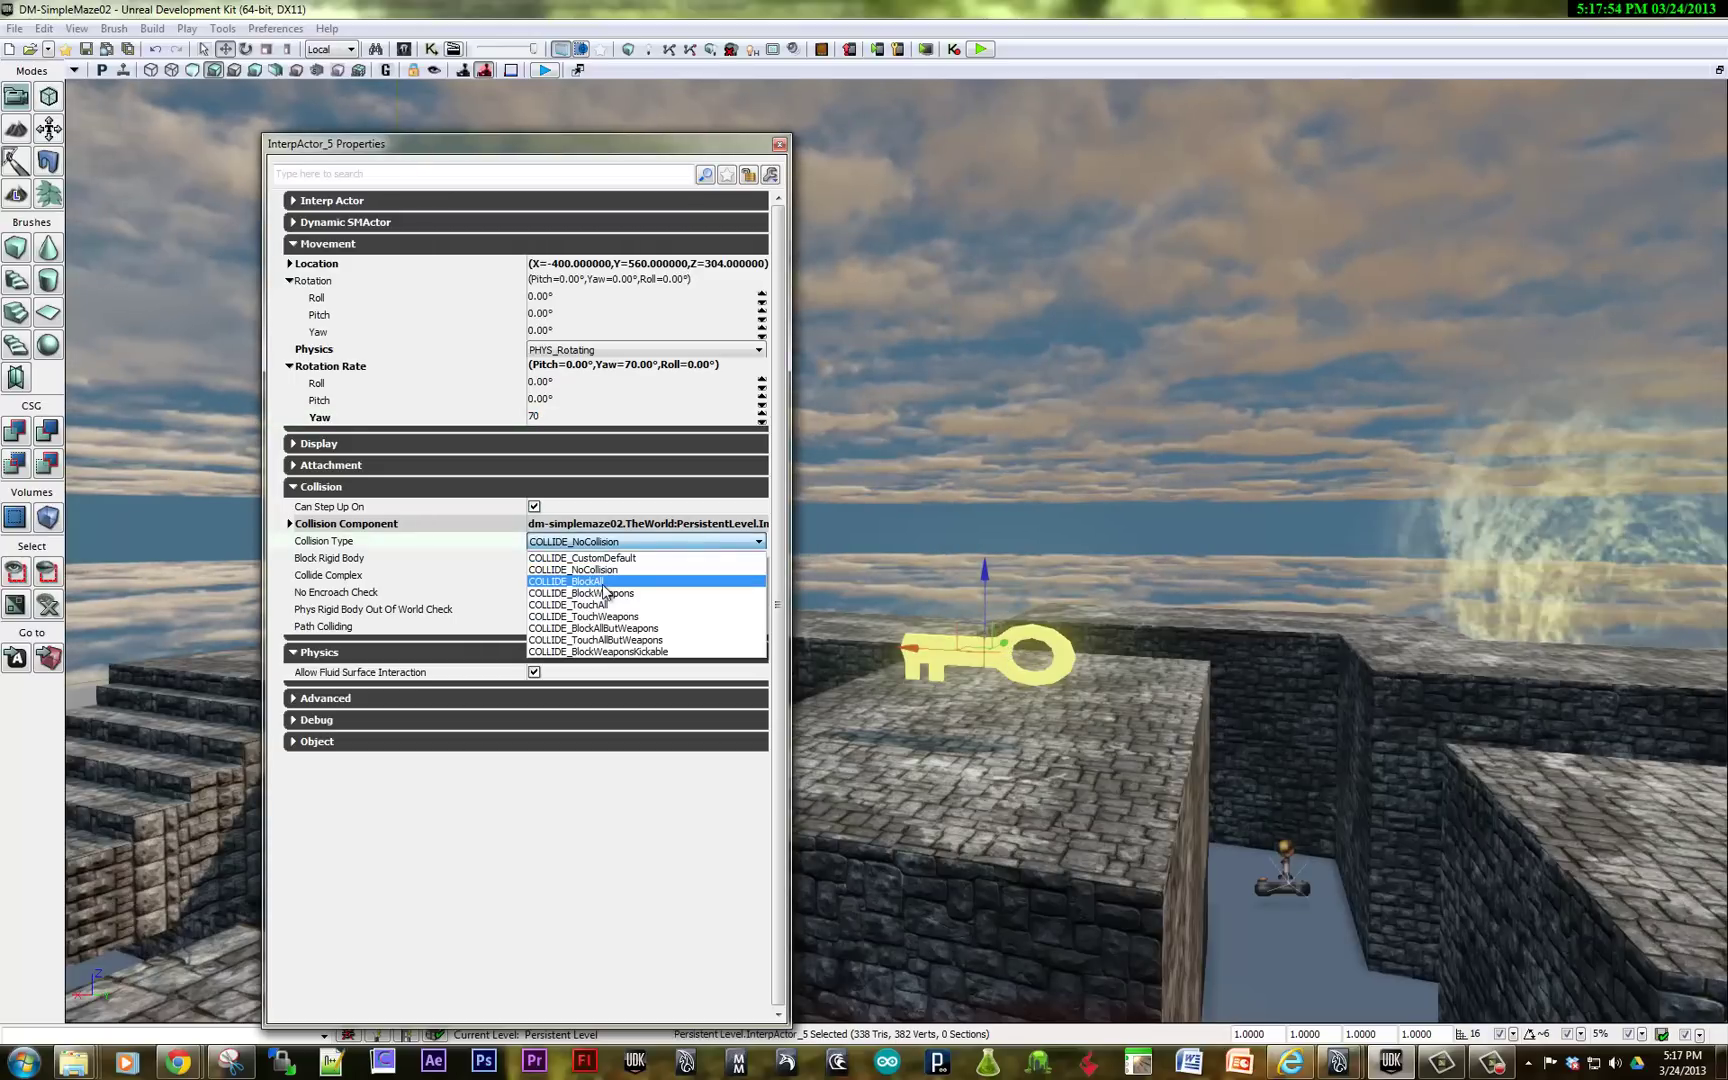
{"action": "left_click", "coordinate": [590, 605]}
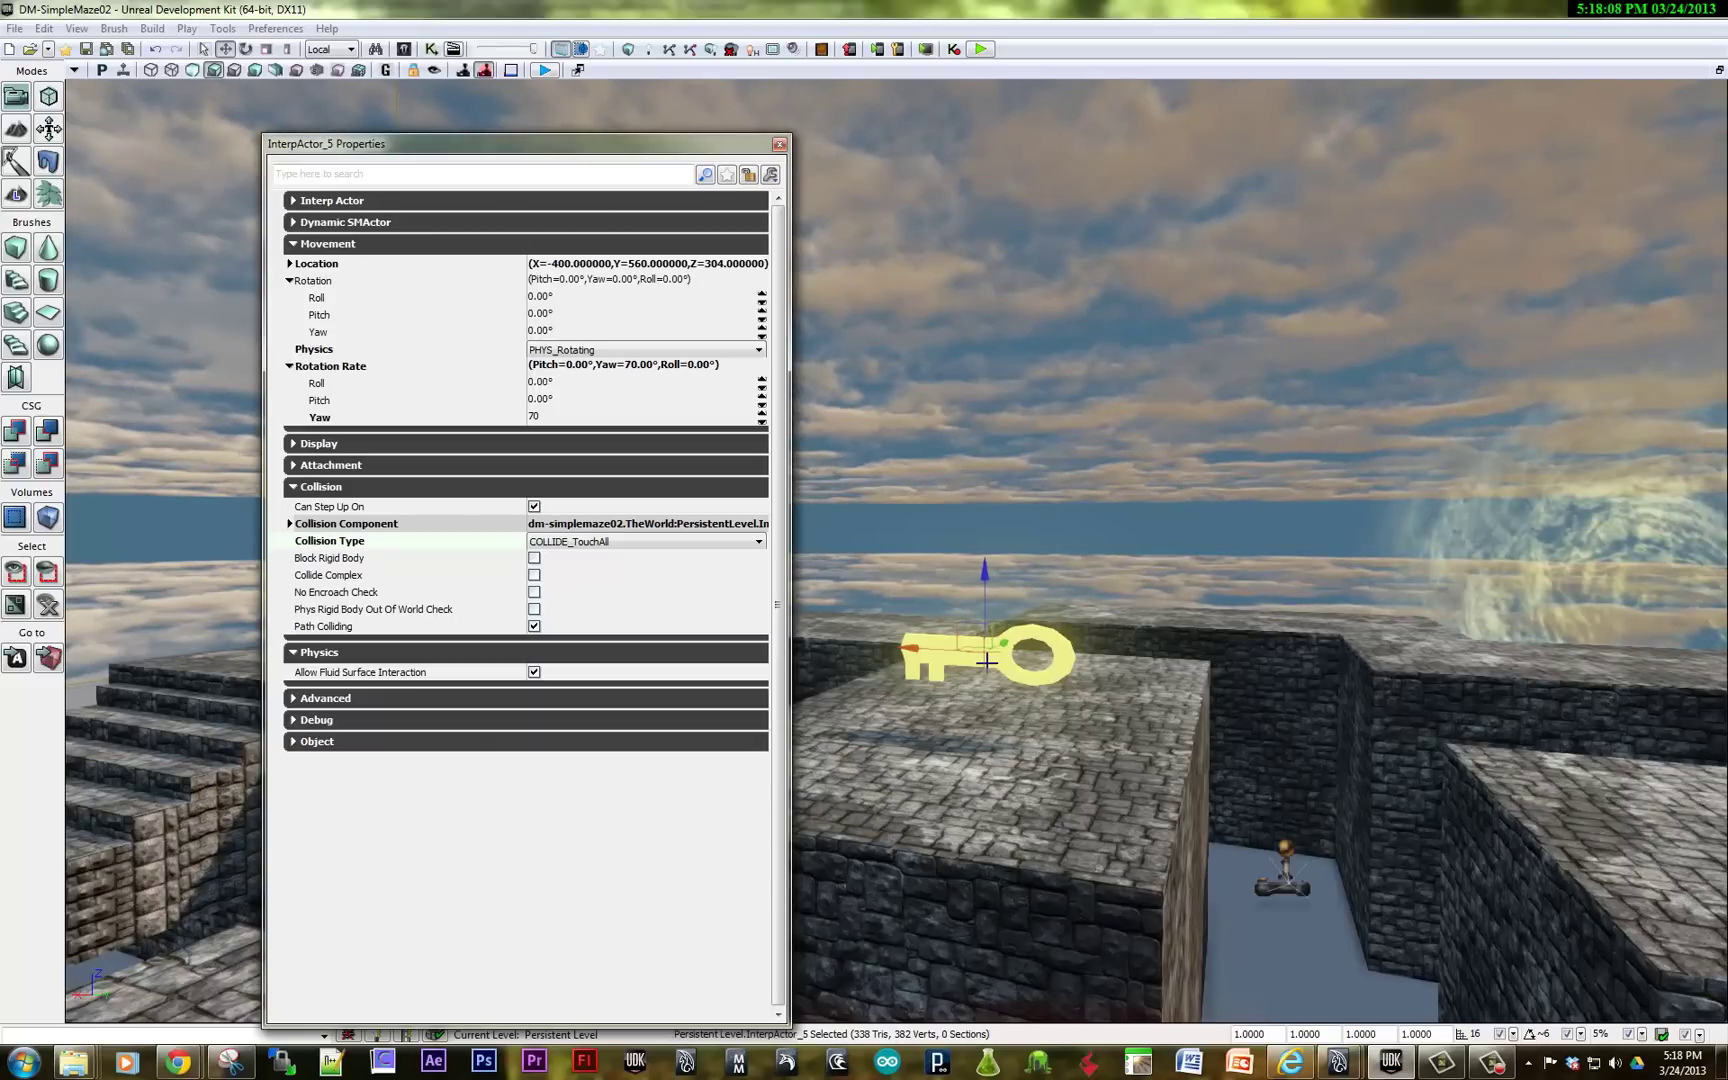
Open the Content Browser, show the contents of MyPackage, and place the browser clear of the key's properties.
{"action": "key", "text": "ctrl+shift+f"}
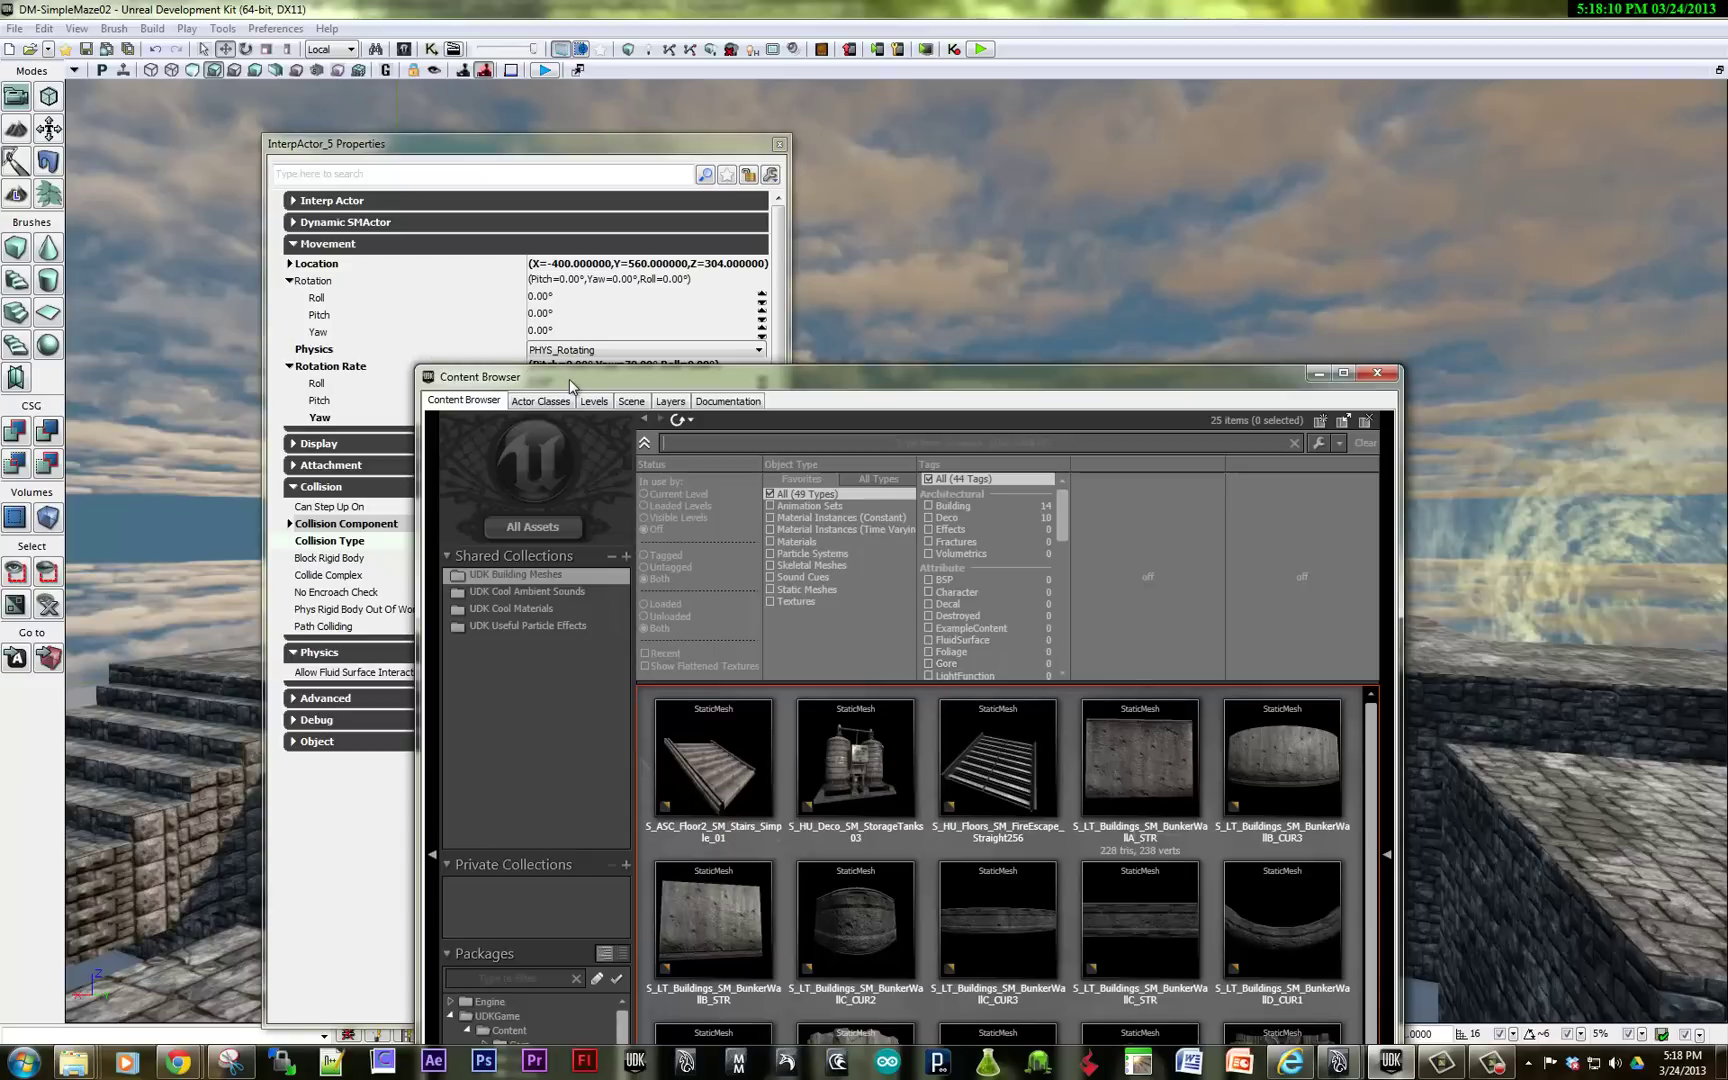
{"action": "left_click_drag", "start_coordinate": [570, 385], "coordinate": [1036, 137]}
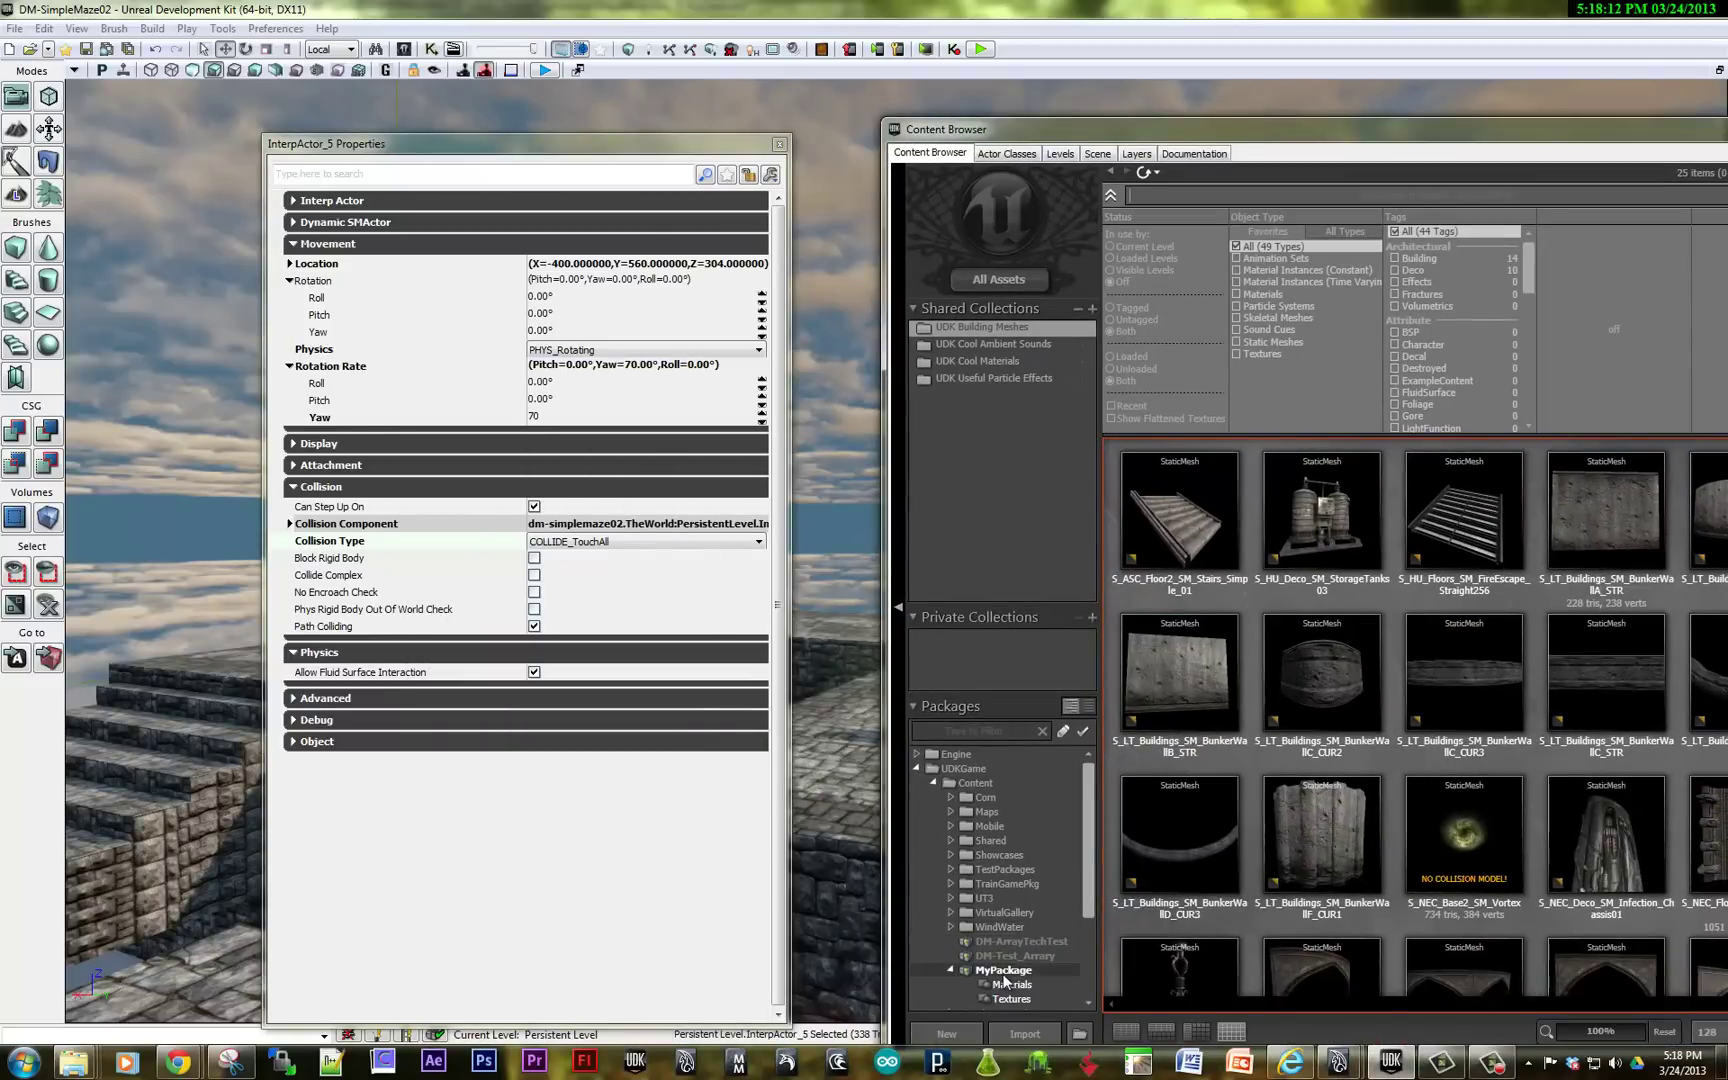
{"action": "left_click", "coordinate": [1005, 974]}
{"action": "mouse_move", "coordinate": [1486, 513]}
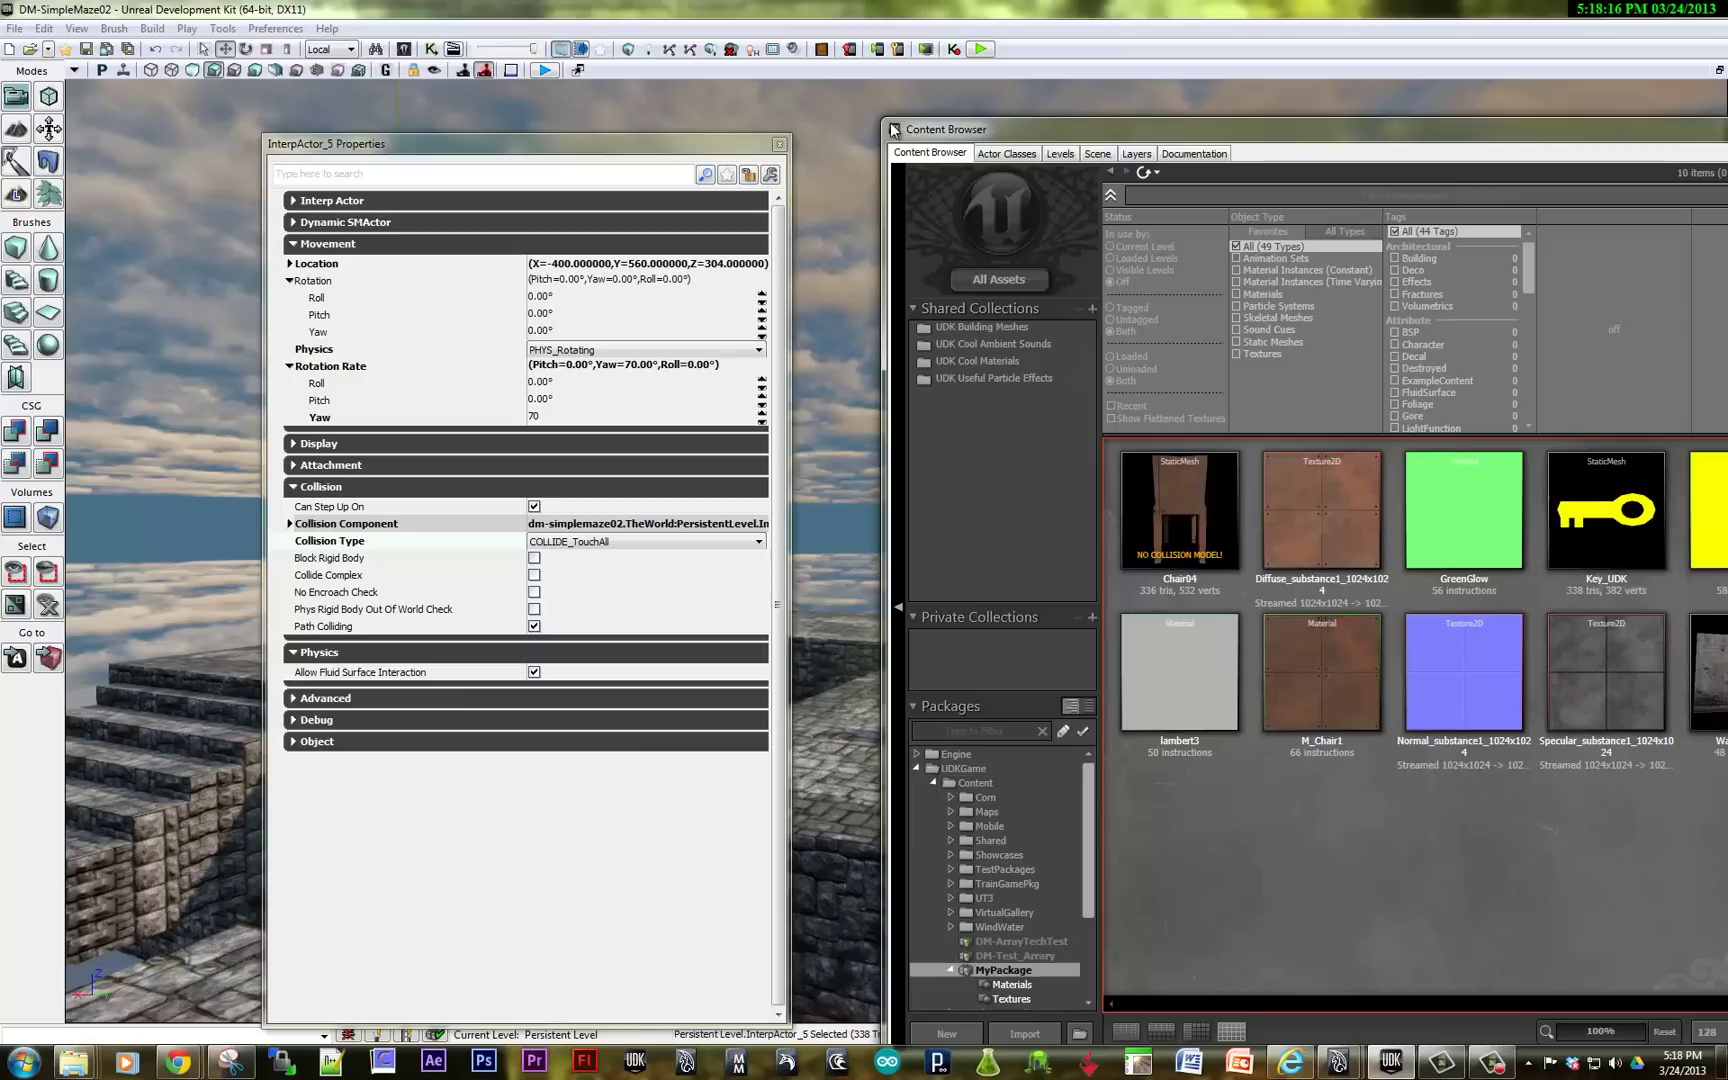
{"action": "left_click_drag", "start_coordinate": [875, 113], "coordinate": [1160, 72]}
Add a material slot in the rendering settings of the key's static mesh component.
{"action": "left_click", "coordinate": [292, 222]}
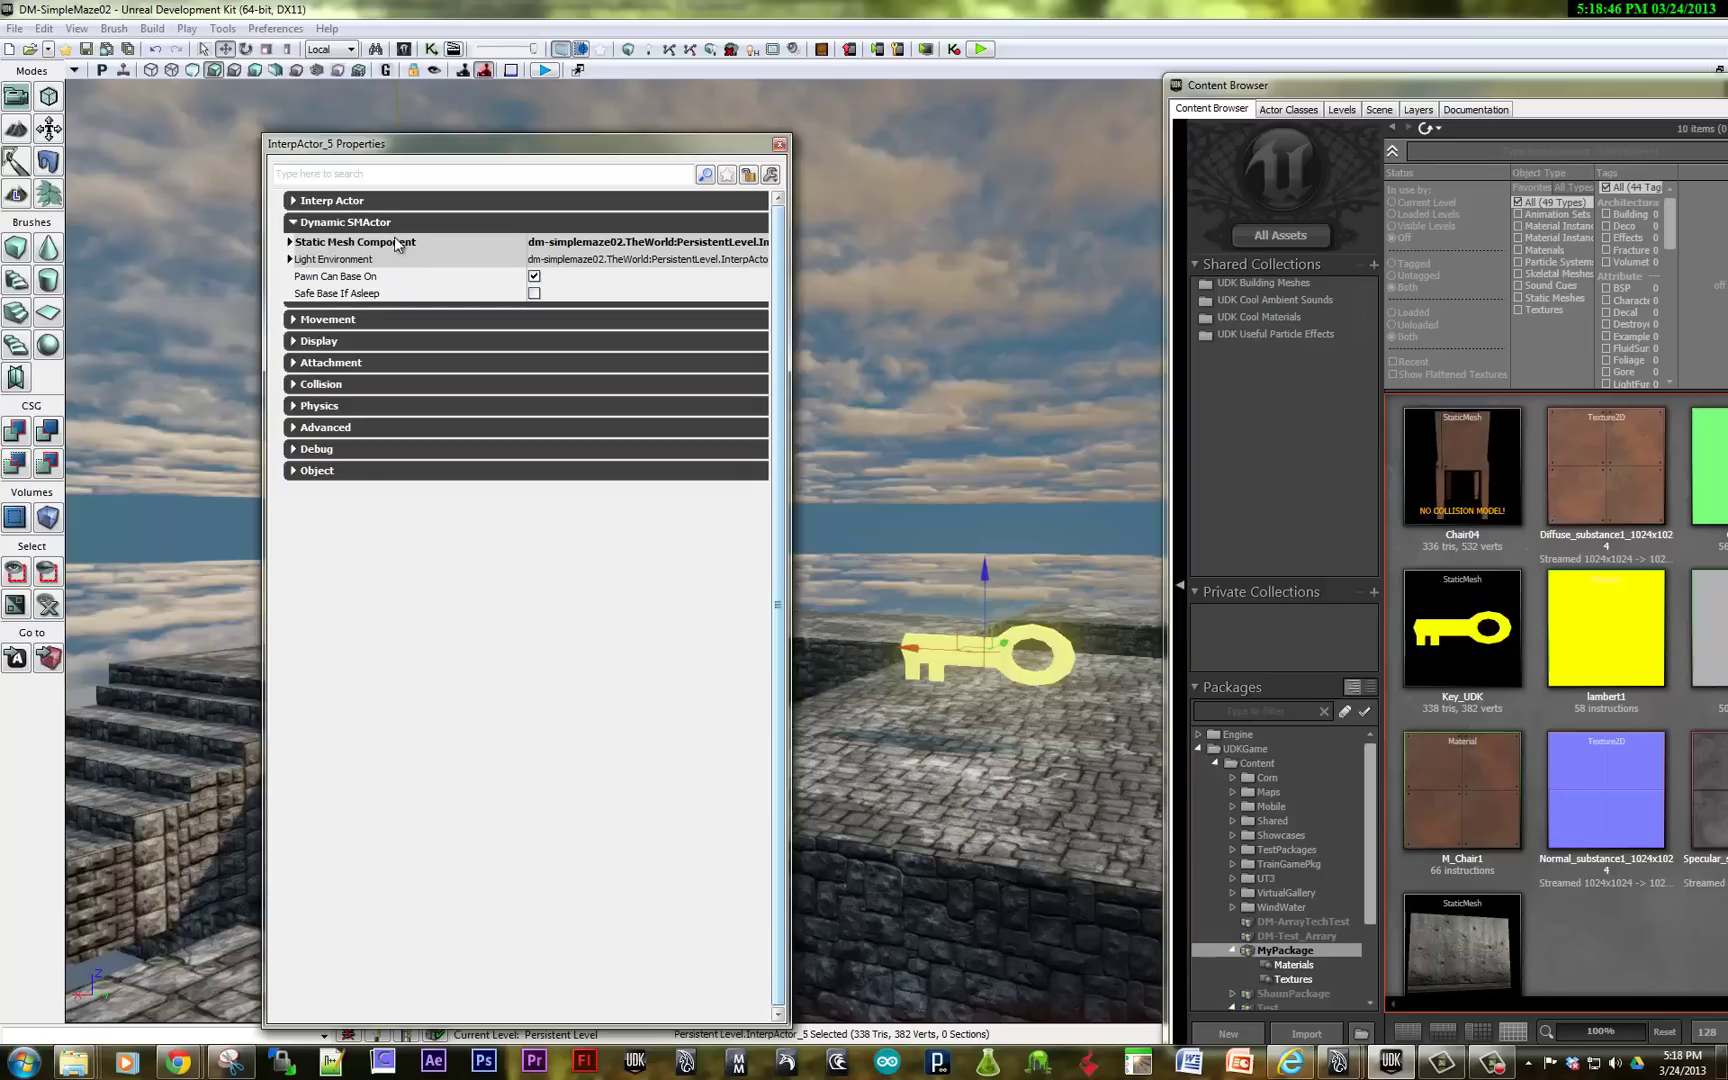
{"action": "left_click", "coordinate": [288, 242]}
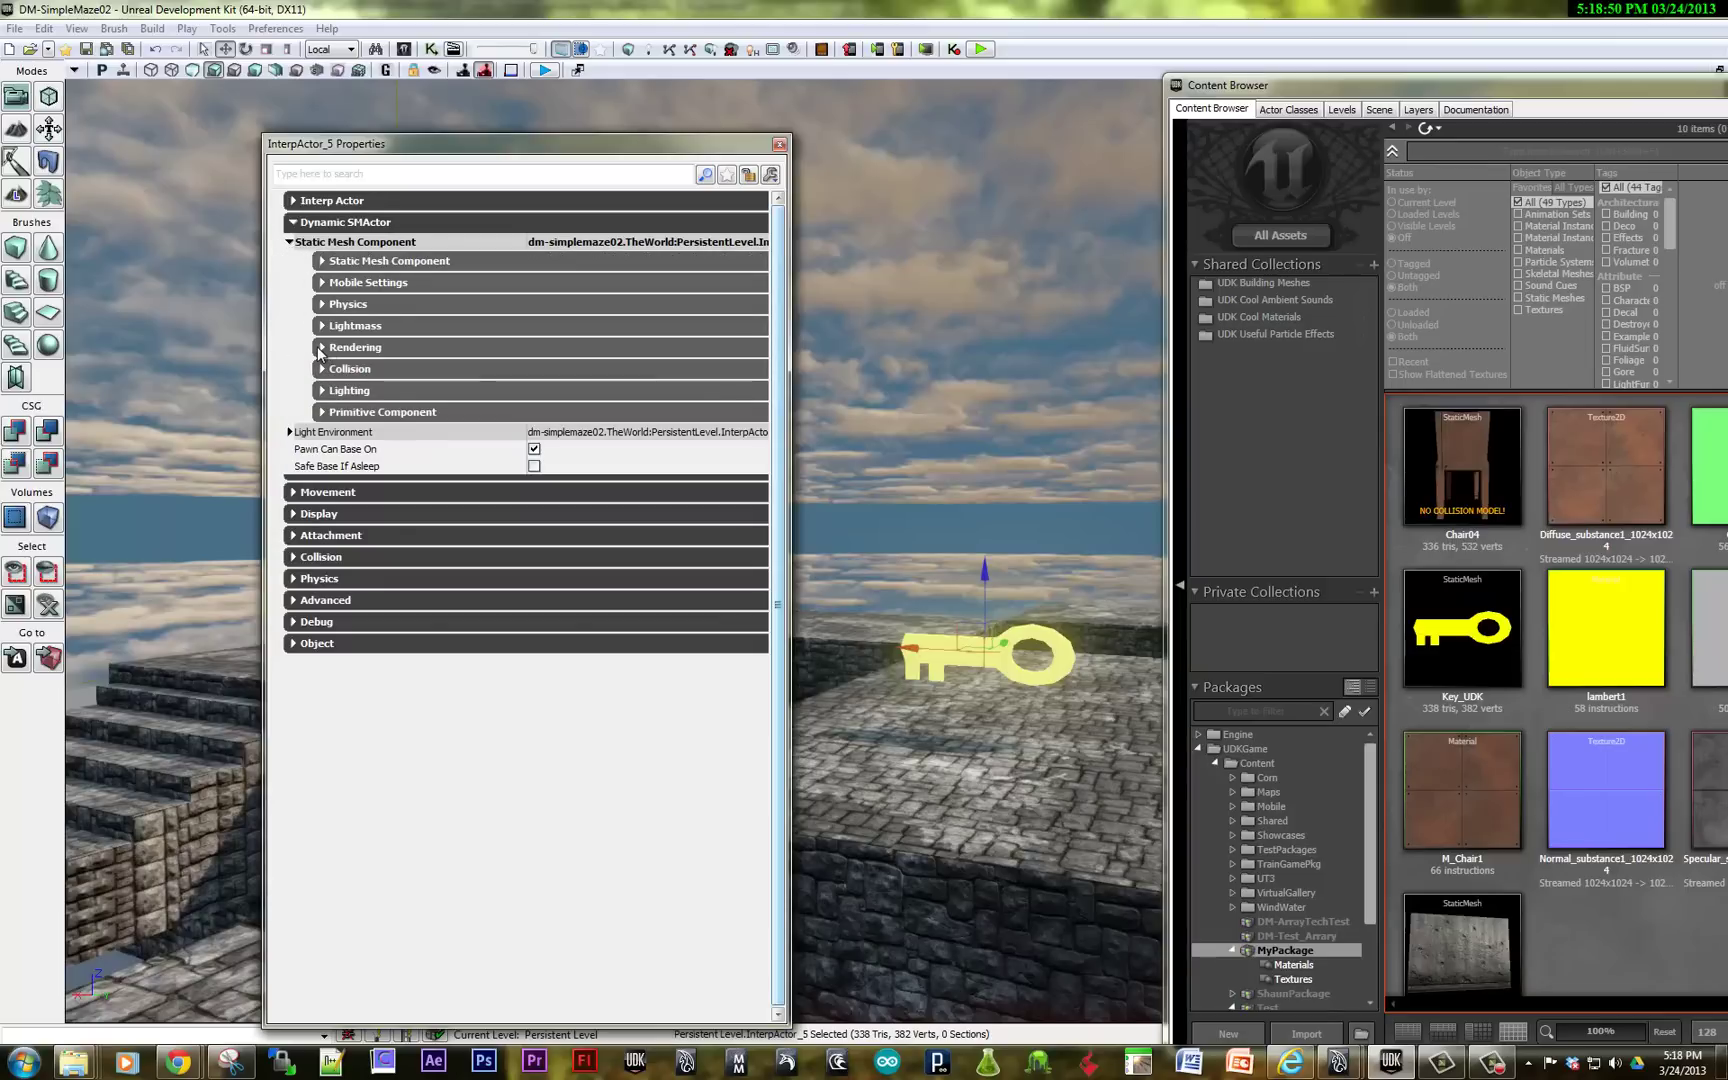
{"action": "left_click", "coordinate": [321, 348]}
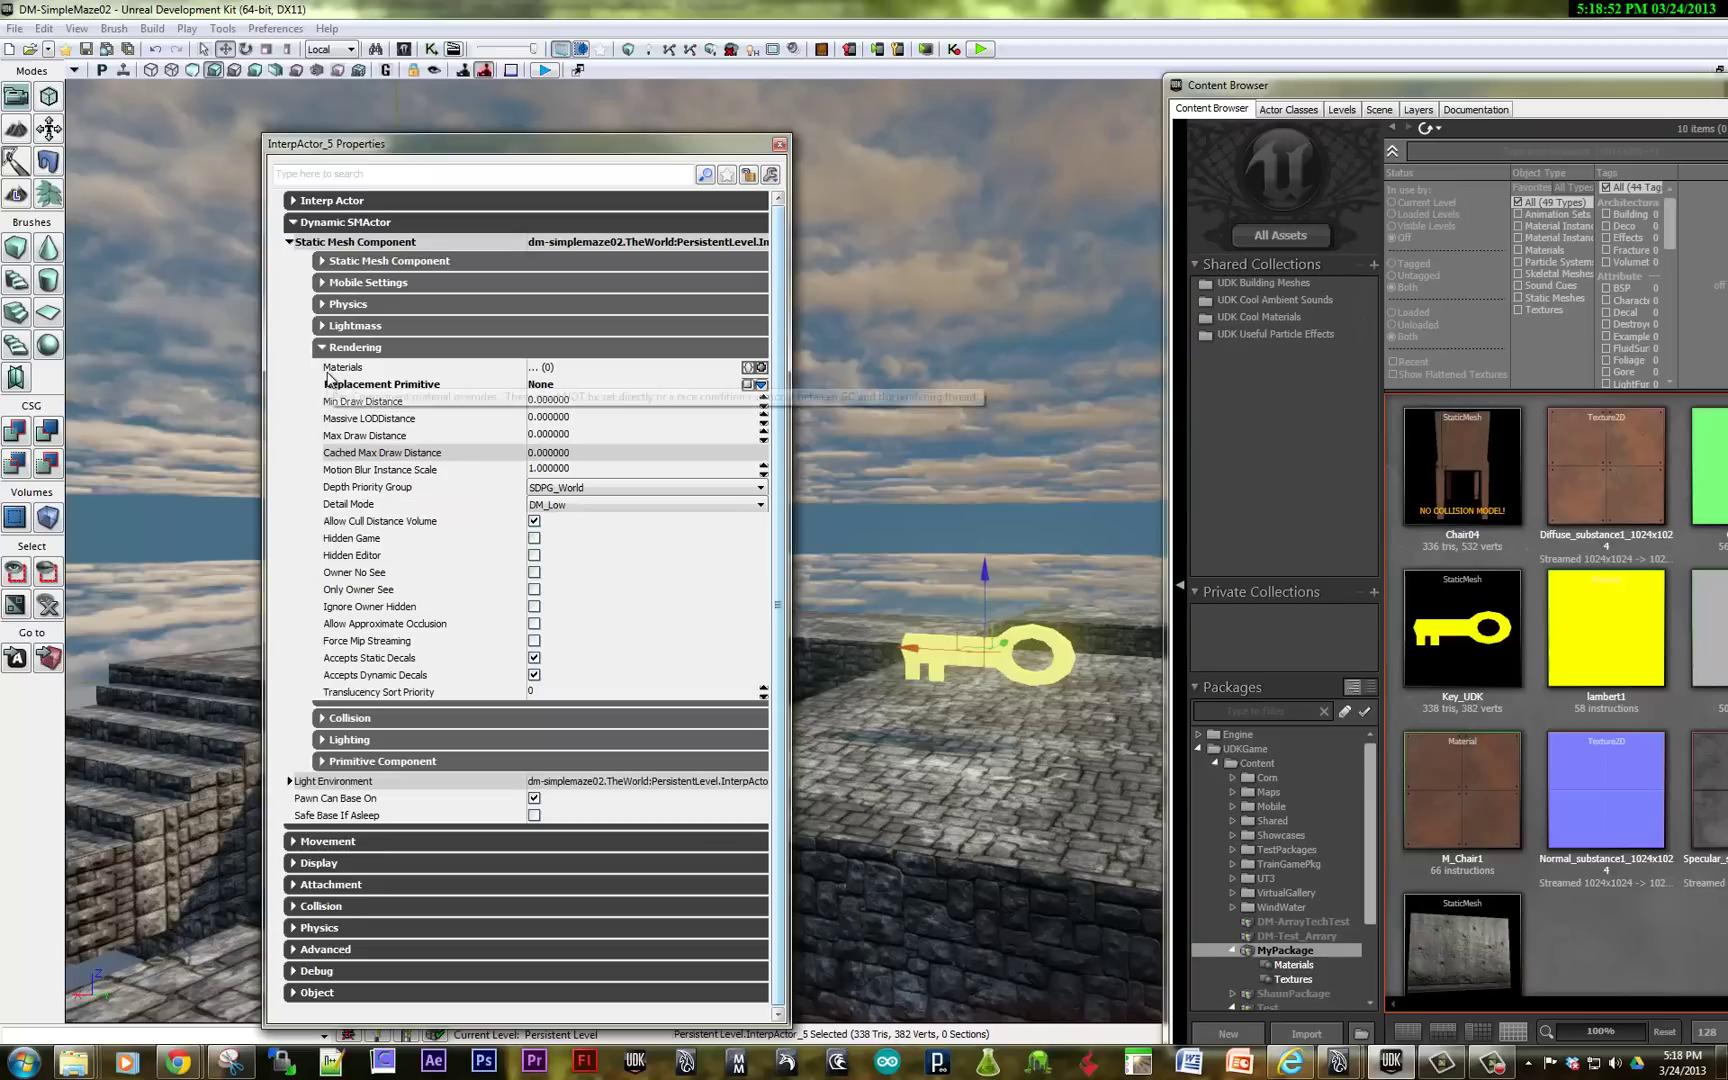
{"action": "left_click", "coordinate": [761, 369]}
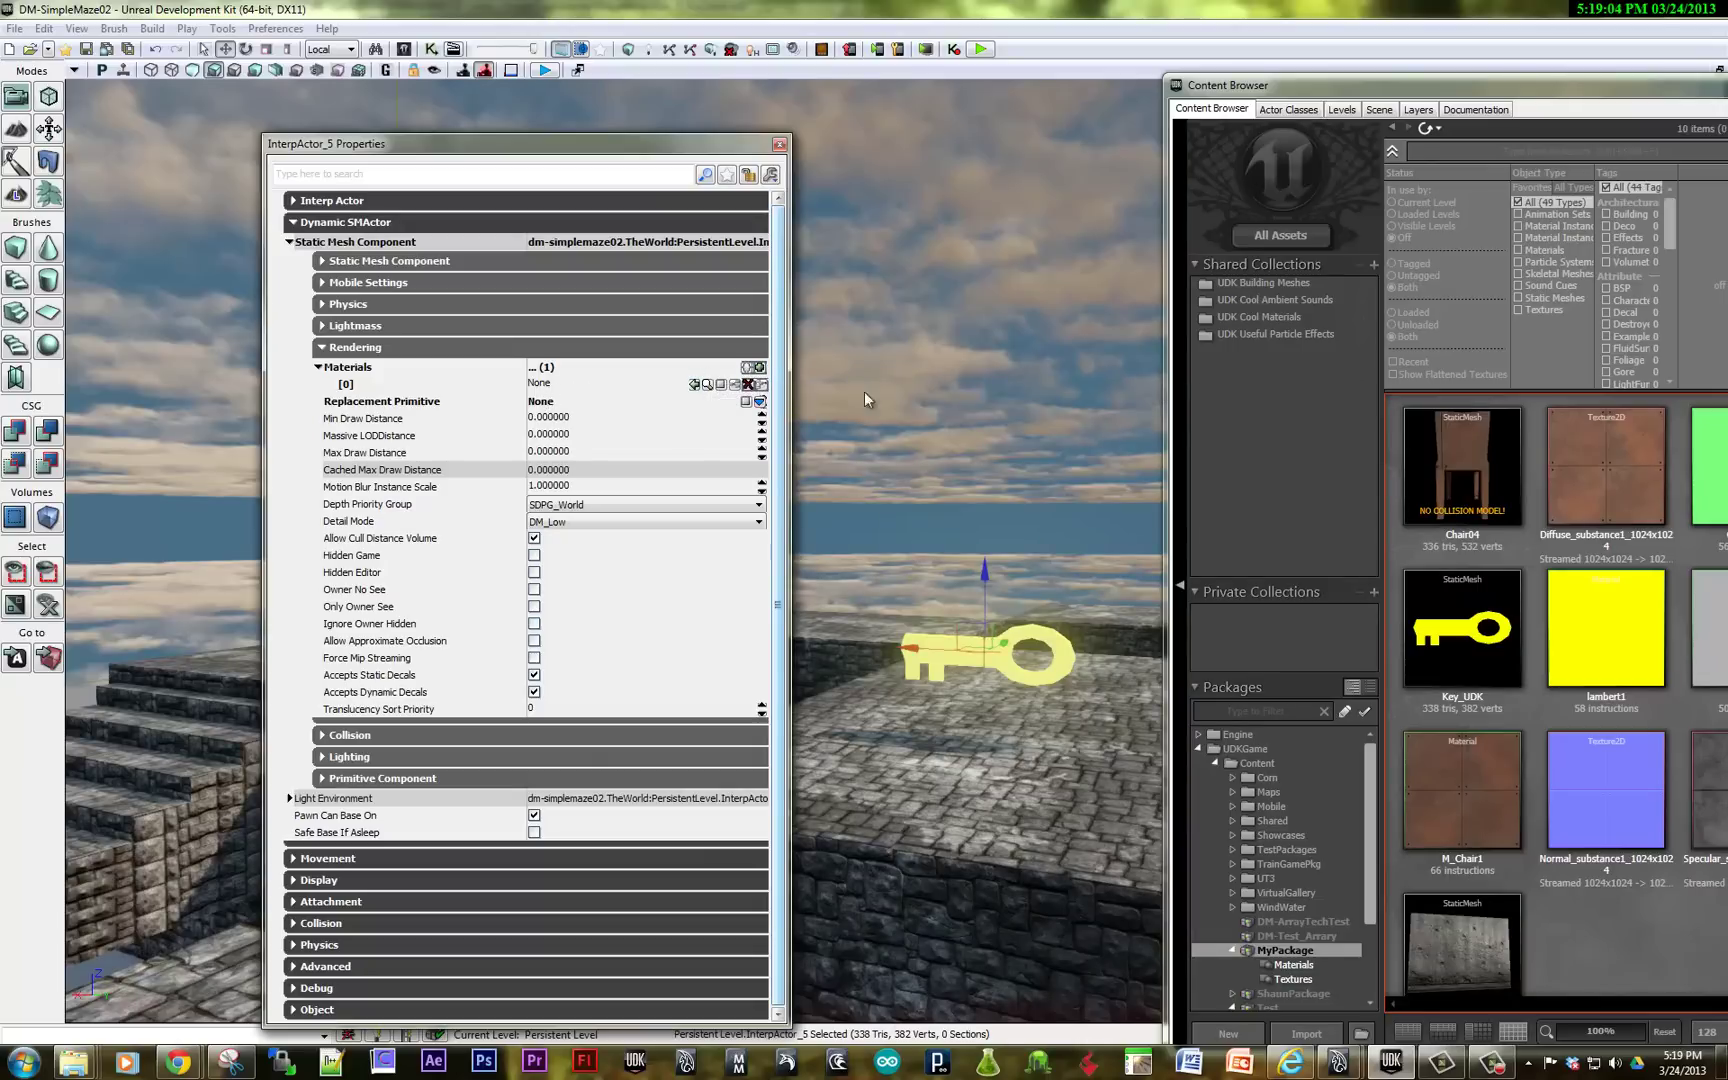
Assign the GreenGlow material to the key's material slot 0 and close the Content Browser.
{"action": "left_click_drag", "start_coordinate": [1554, 84], "coordinate": [1287, 95]}
{"action": "left_click", "coordinate": [1546, 462]}
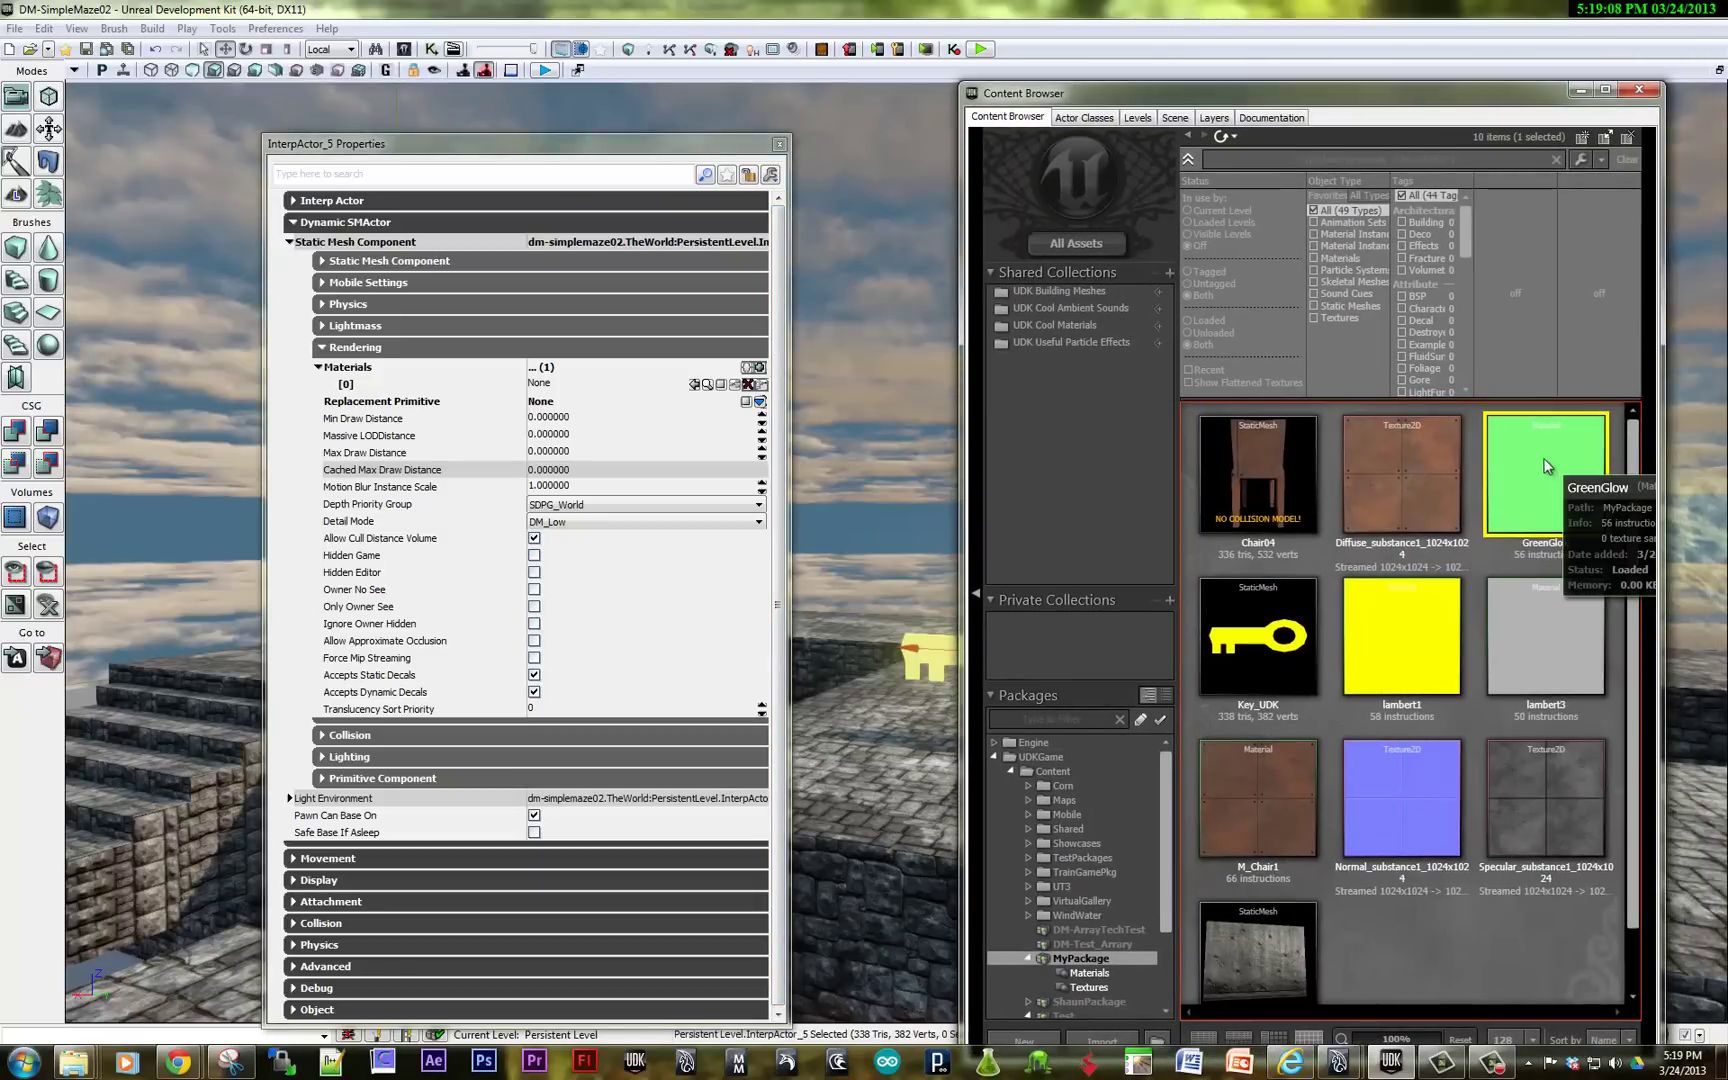
{"action": "left_click", "coordinate": [693, 385]}
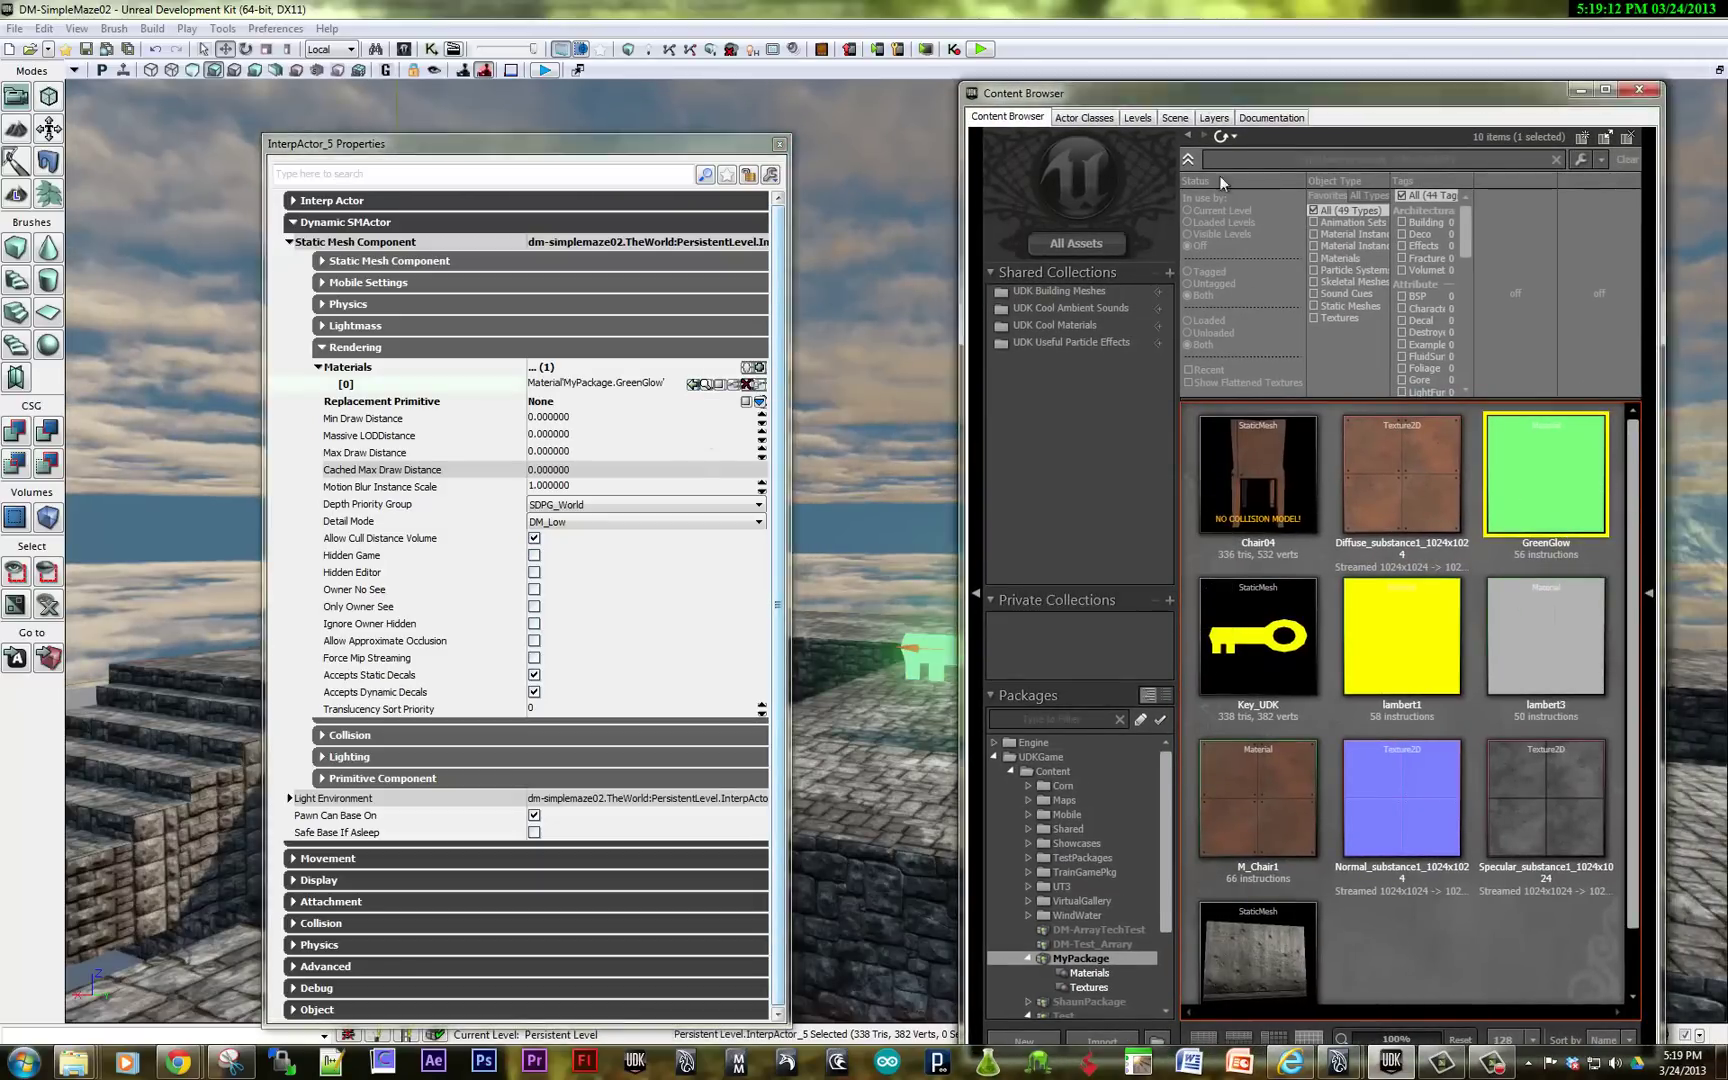
{"action": "left_click_drag", "start_coordinate": [1219, 93], "coordinate": [1179, 806]}
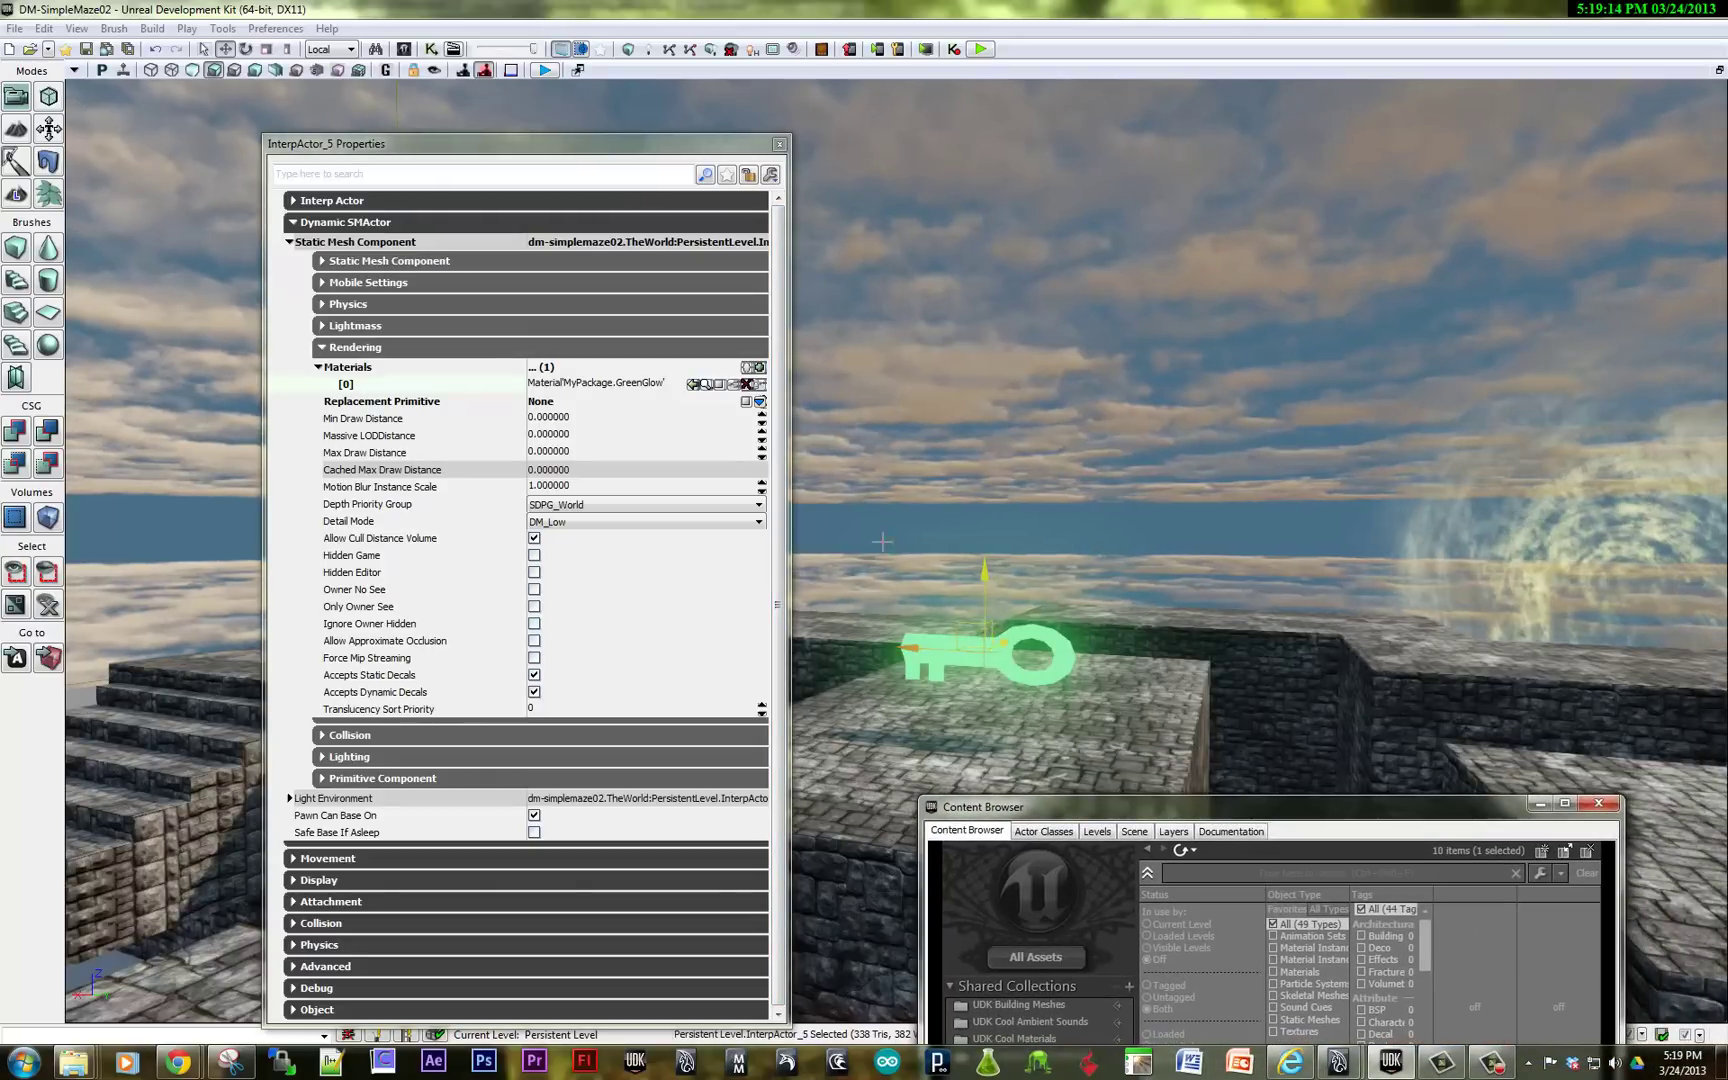
{"action": "left_click", "coordinate": [1598, 803]}
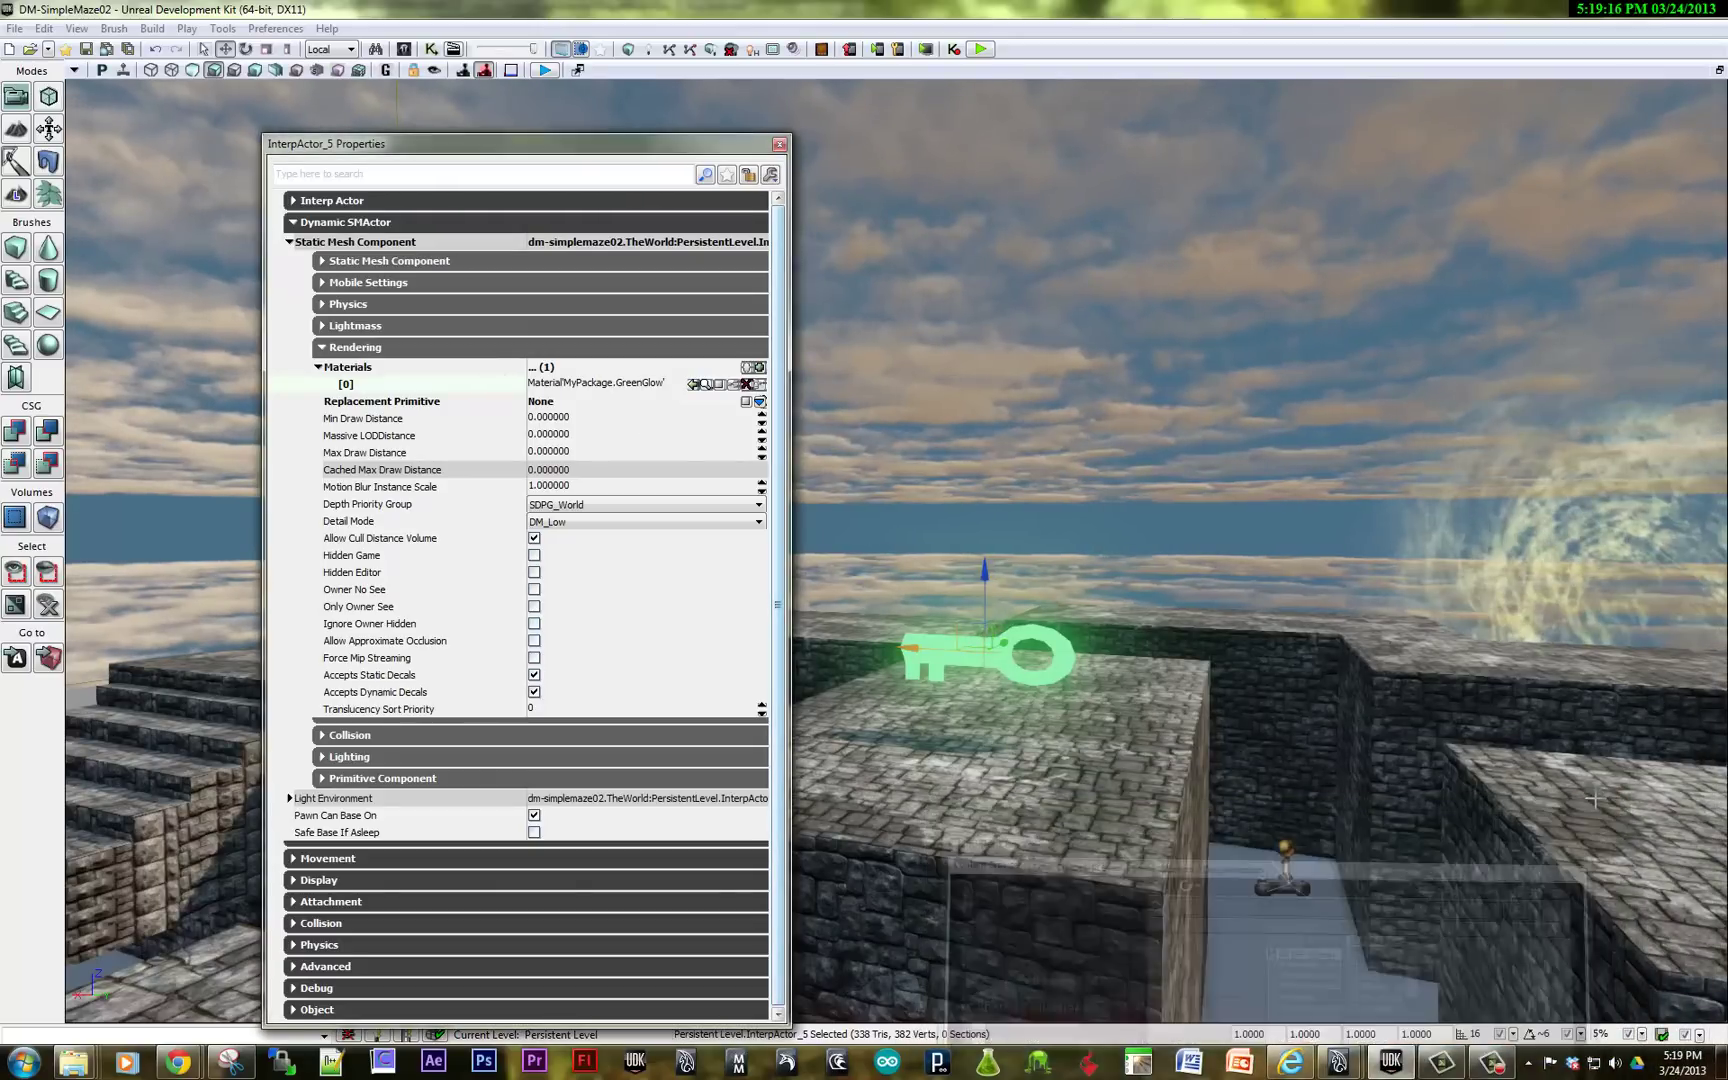
Close the key's properties and start a play preview from the stone surface in front of the green key.
{"action": "left_click", "coordinate": [779, 144]}
{"action": "left_click", "coordinate": [846, 806]}
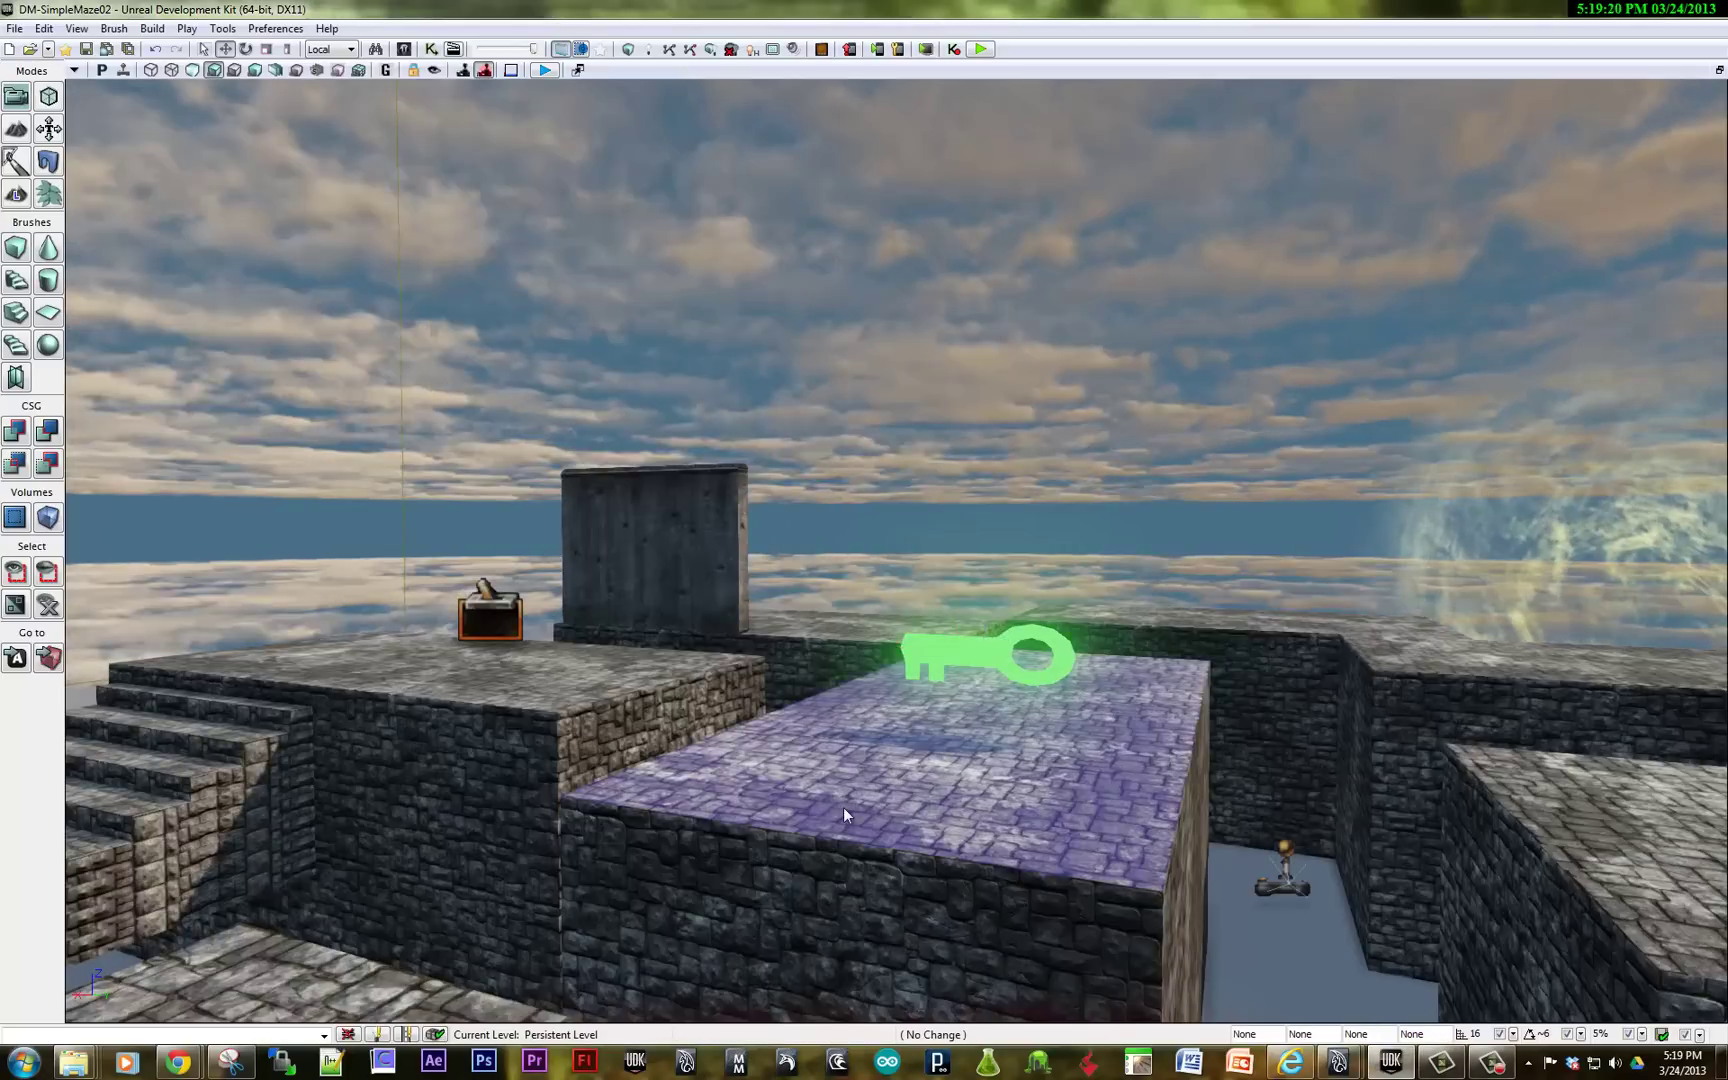
{"action": "right_click", "coordinate": [843, 807]}
{"action": "left_click", "coordinate": [886, 773]}
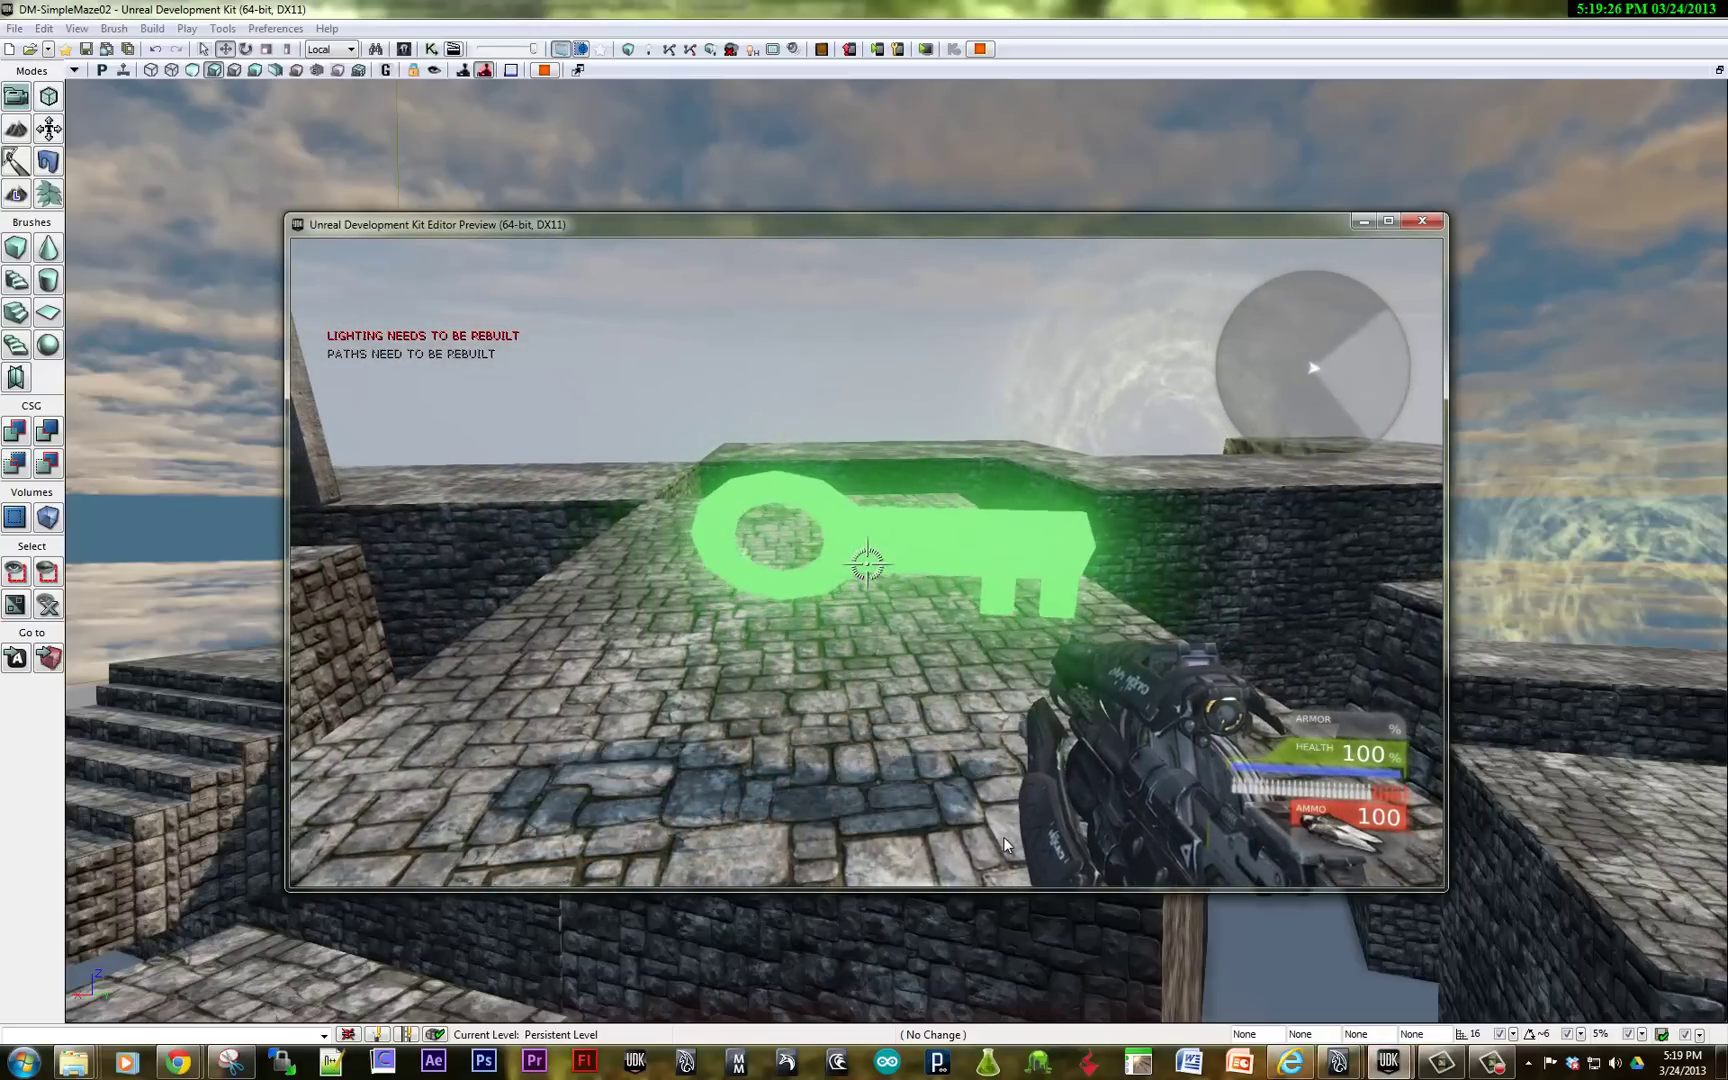
End the play preview and open Kismet in a reduced window that leaves the green key visible in the level.
{"action": "key", "text": "Escape"}
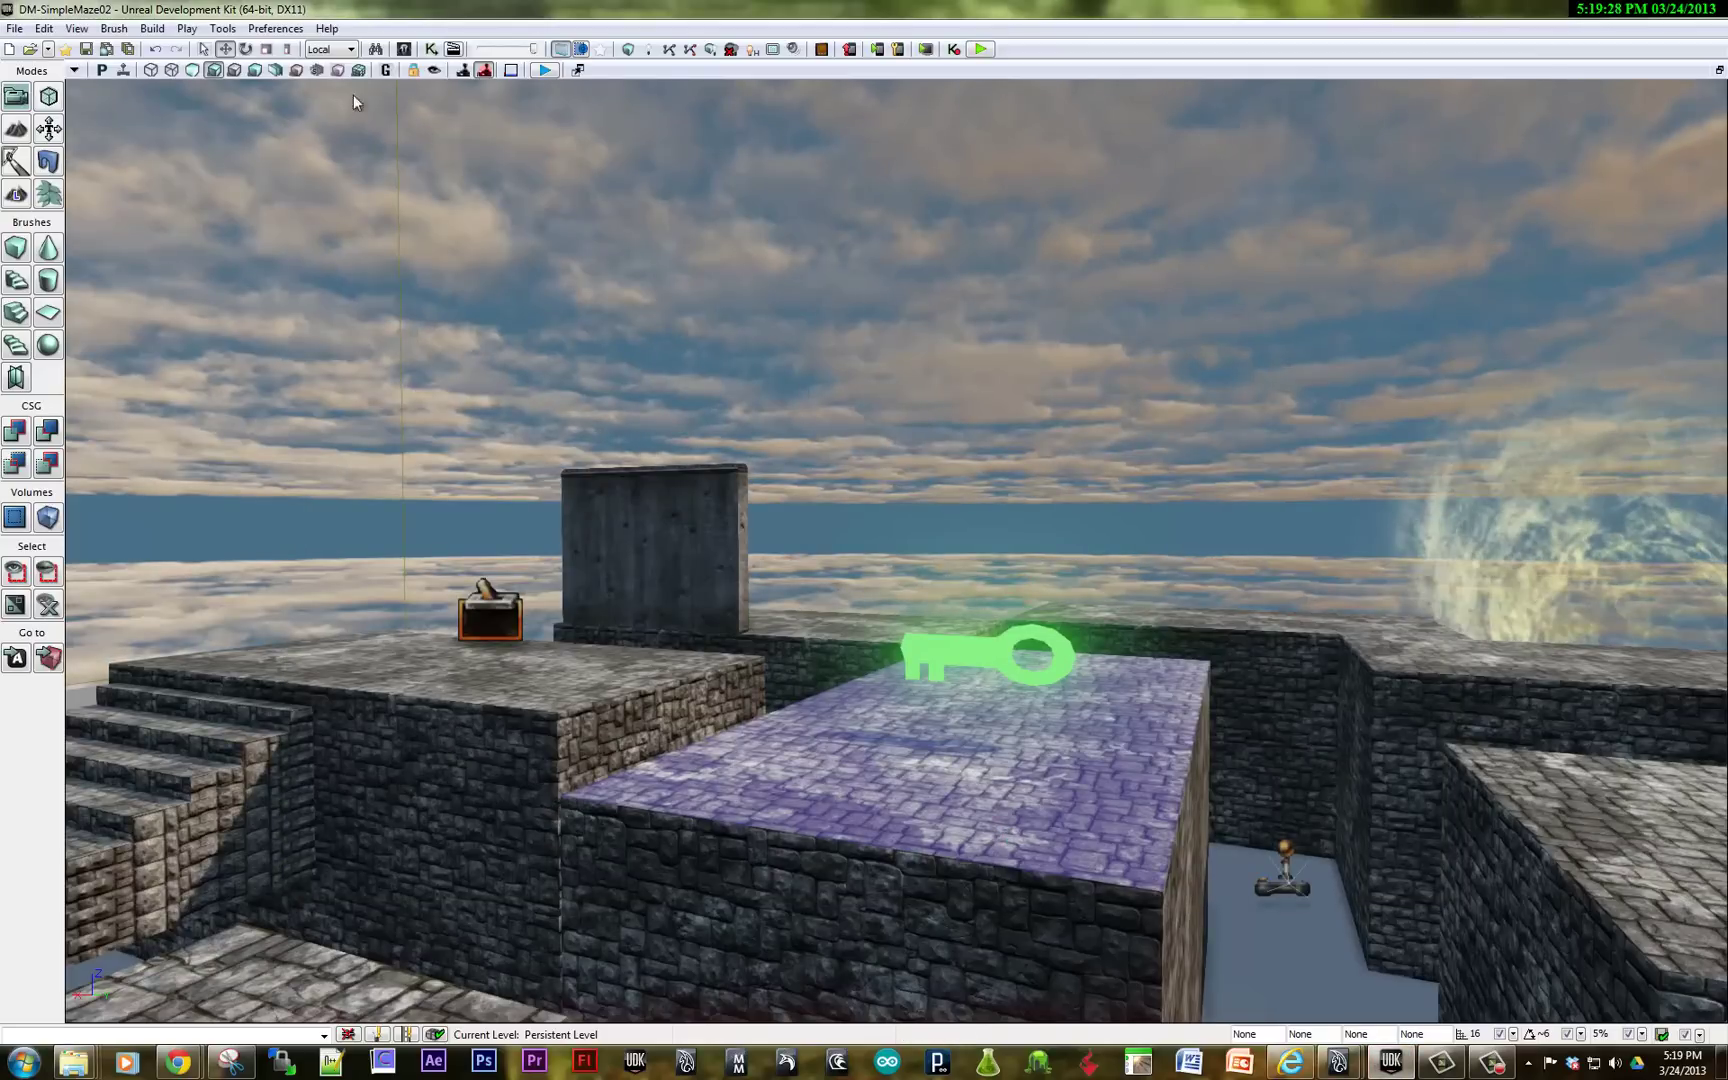
{"action": "left_click", "coordinate": [433, 51]}
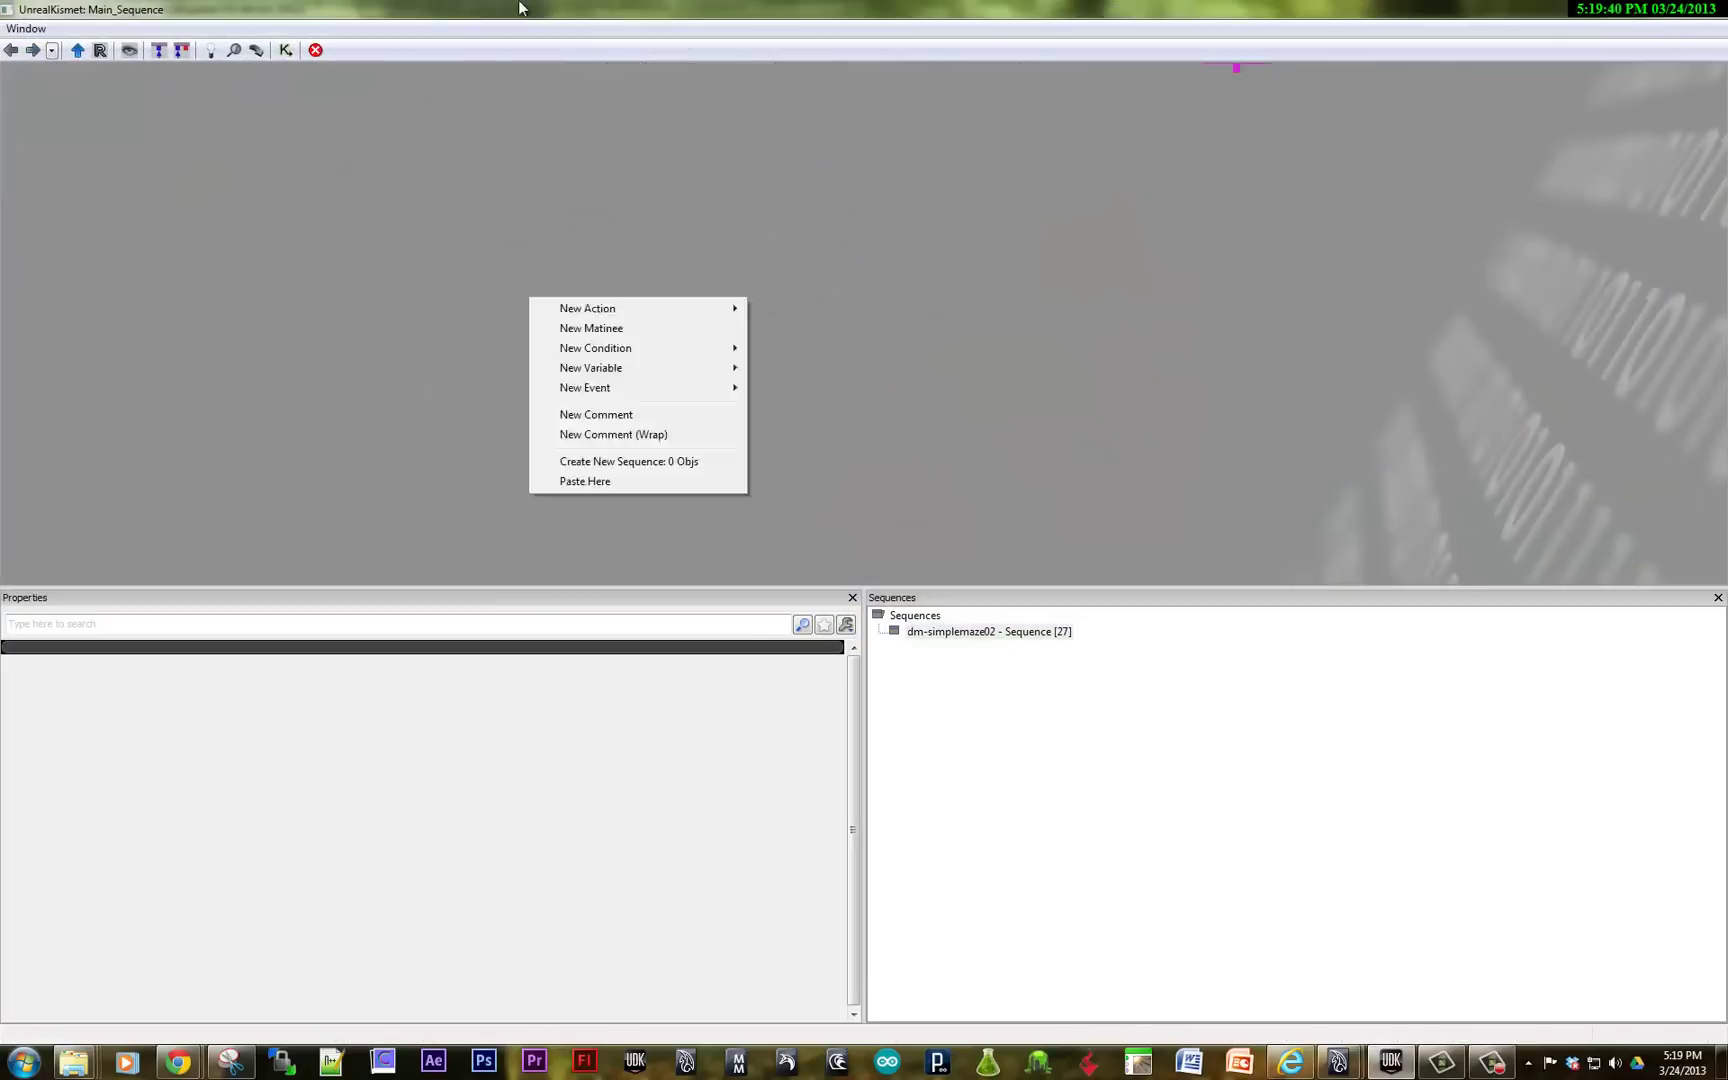
{"action": "double_click", "coordinate": [519, 8]}
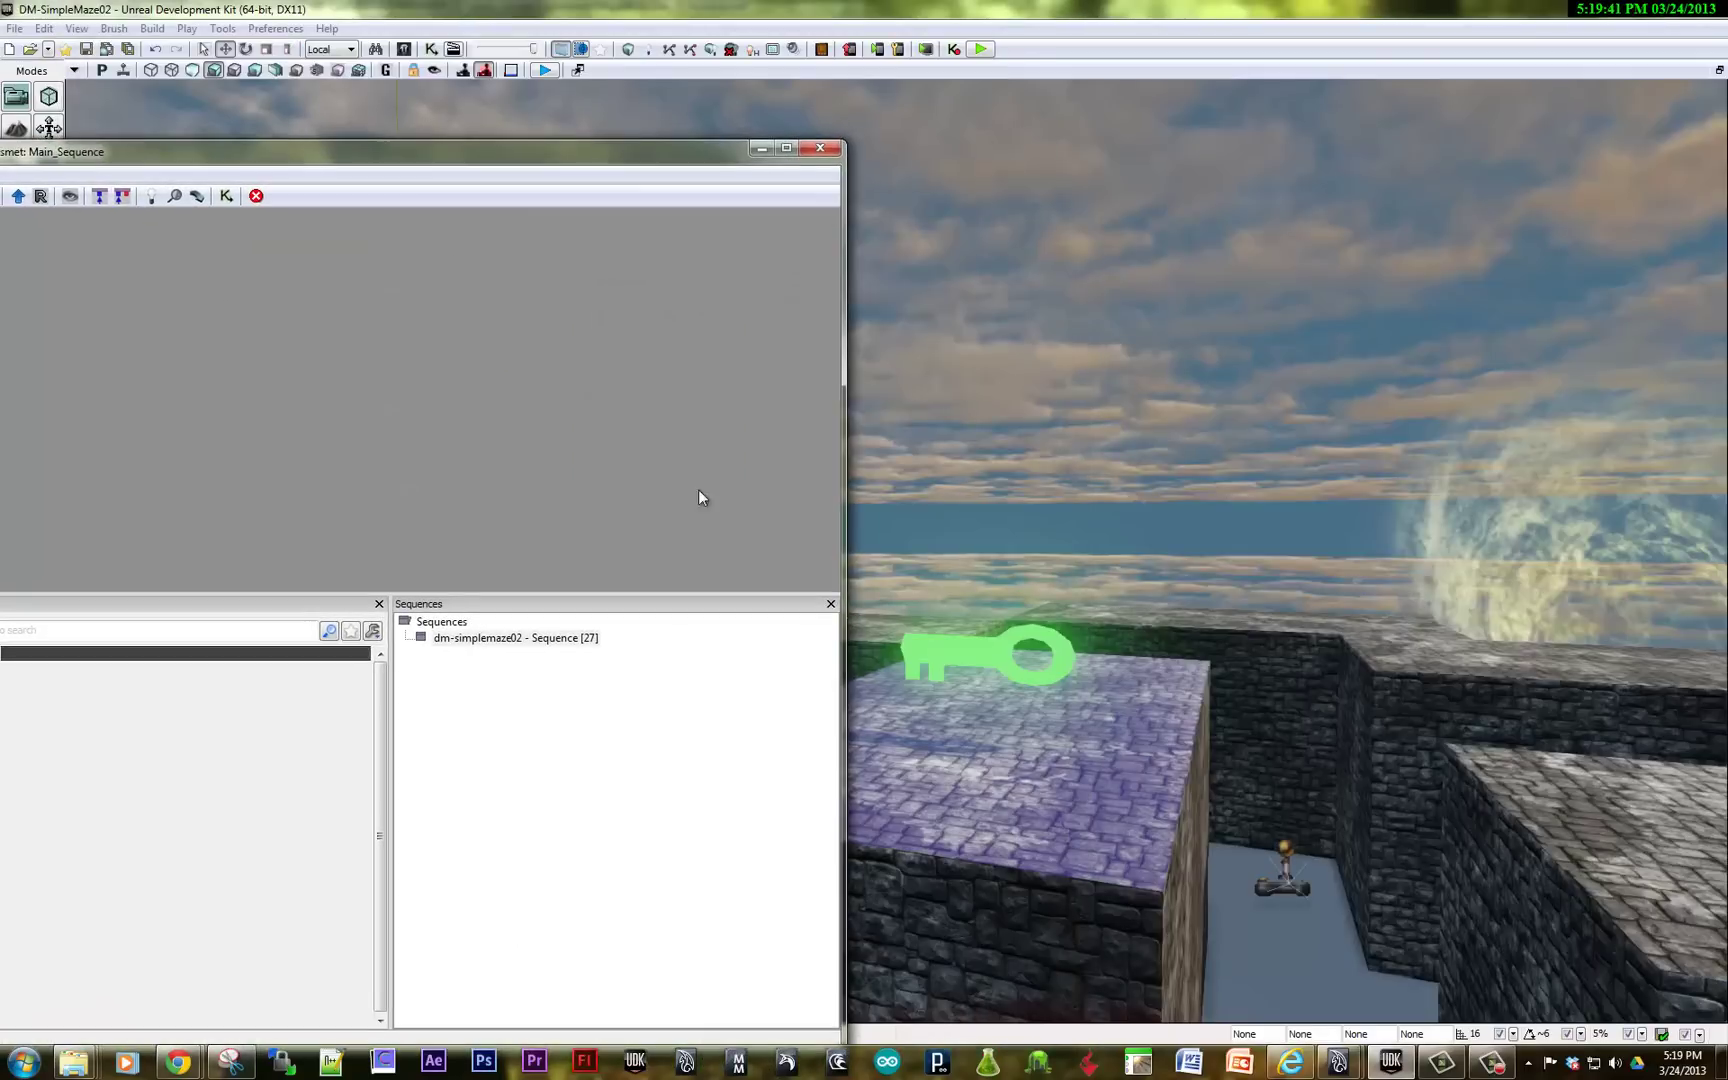
Add a Touch event for the green key to the main Kismet sequence, leaving room beside it for actions.
{"action": "left_click", "coordinate": [963, 651]}
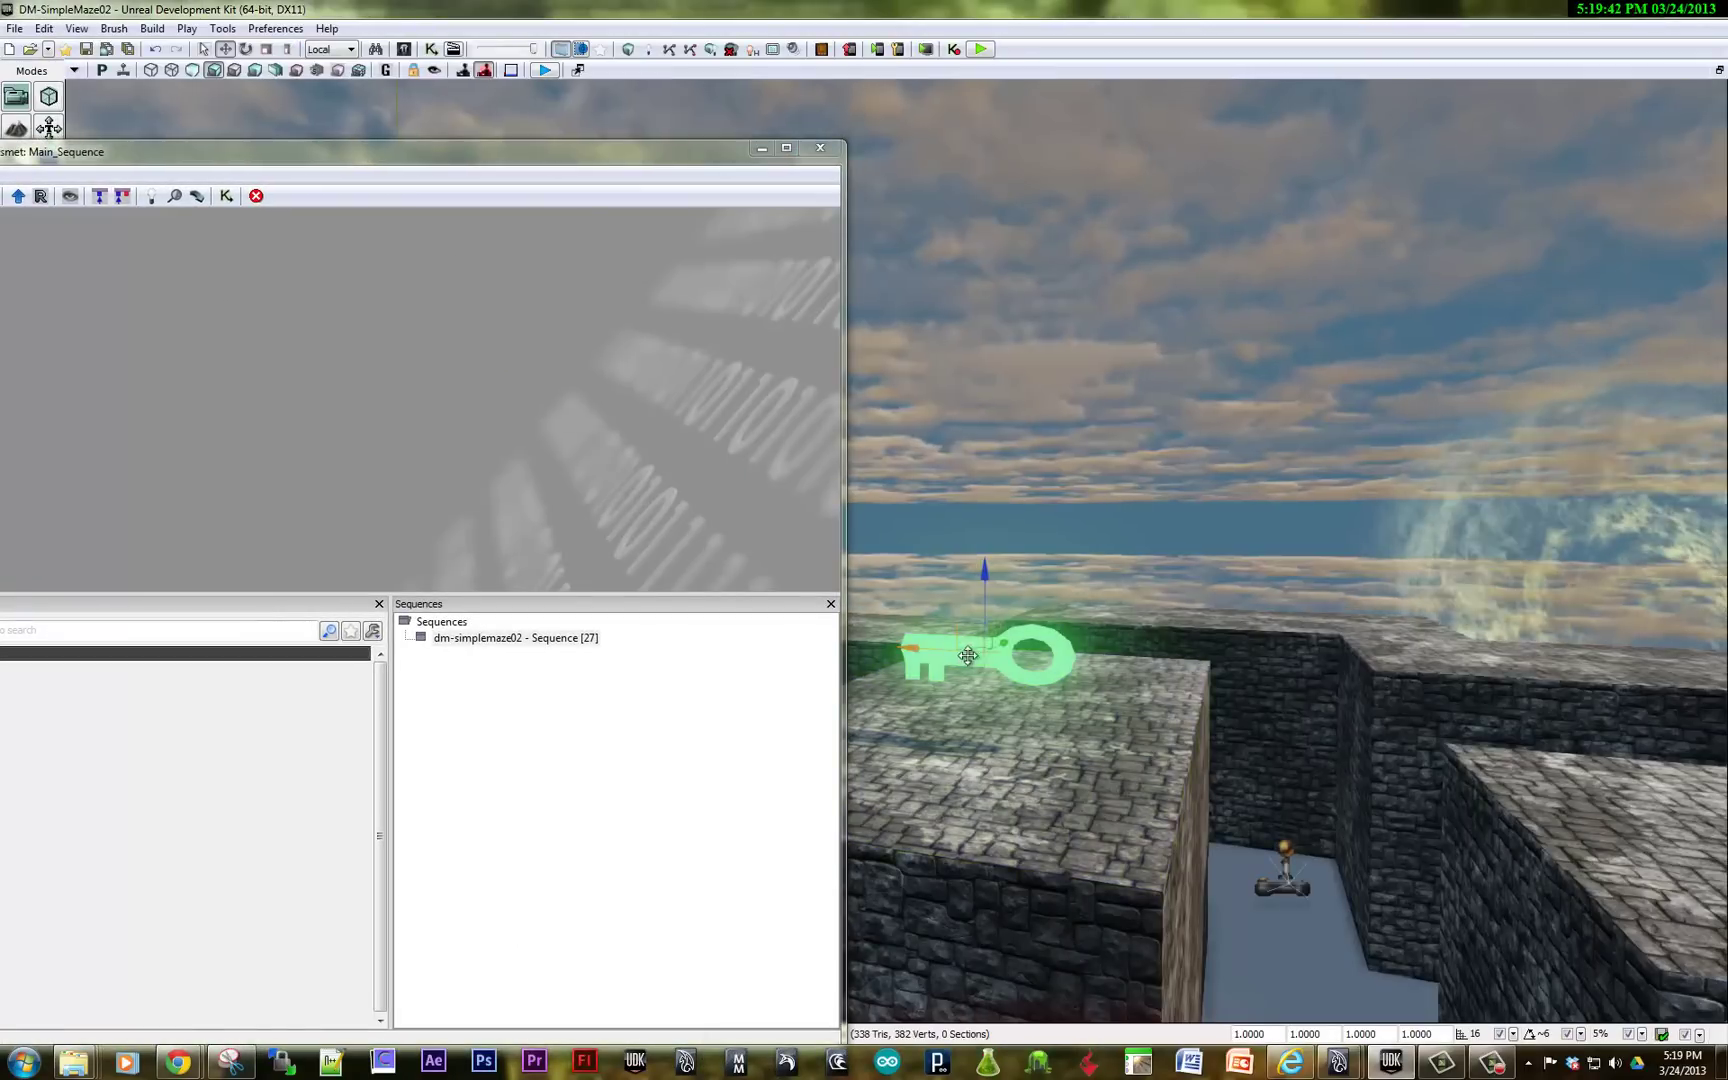
{"action": "right_click", "coordinate": [374, 342]}
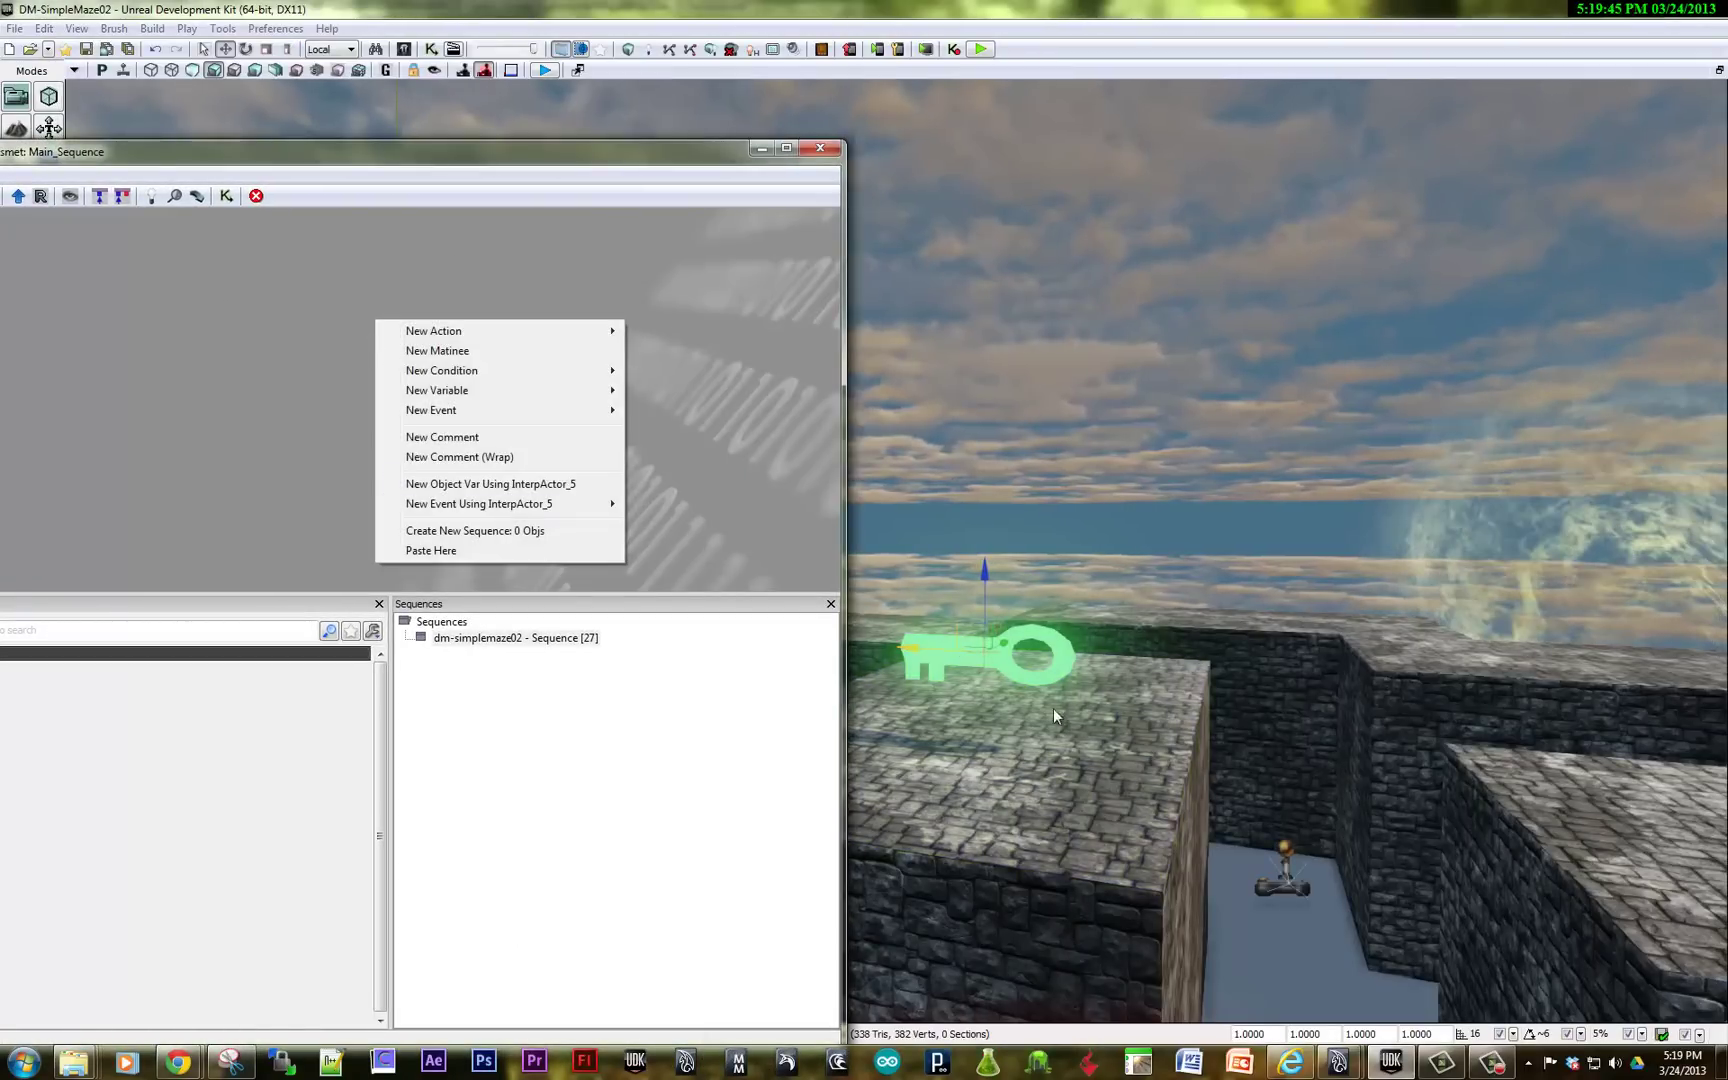
{"action": "mouse_move", "coordinate": [528, 506]}
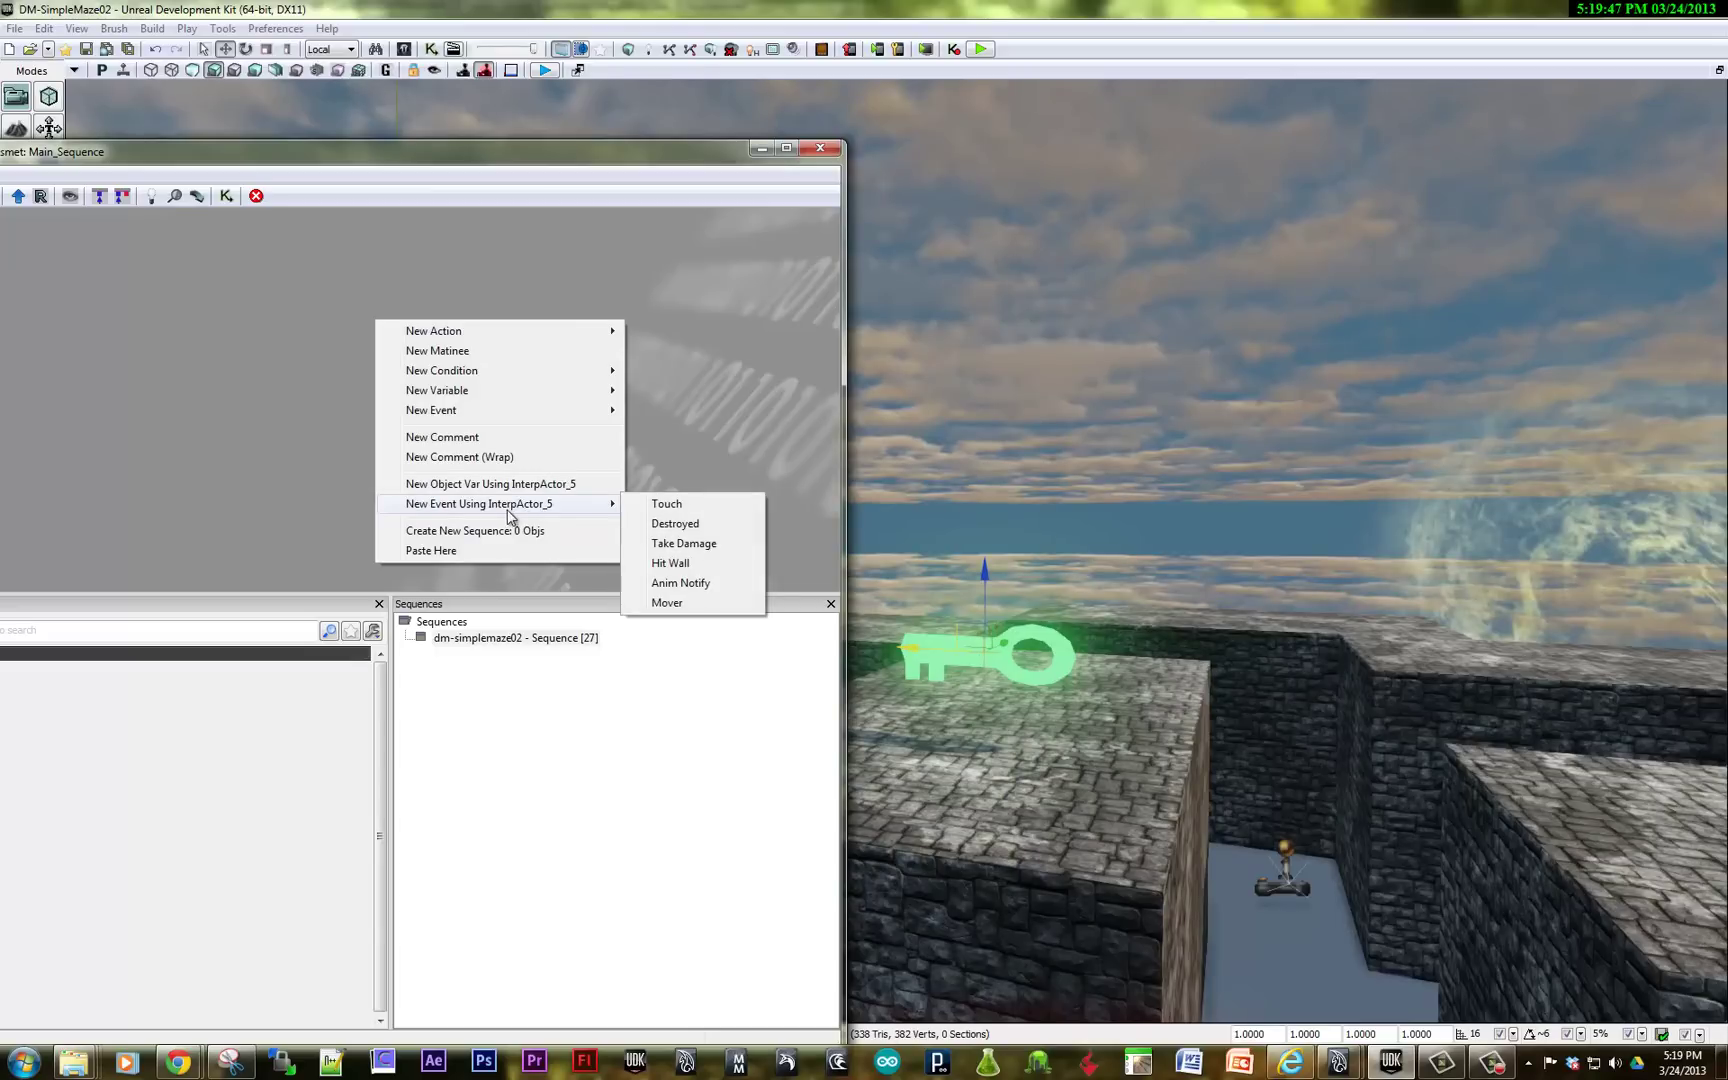
{"action": "left_click", "coordinate": [646, 506]}
{"action": "left_click_drag", "start_coordinate": [634, 421], "coordinate": [409, 369]}
Add an Actor Destroy action beside the green key's Touch event and link the Touched output to its In.
{"action": "right_click", "coordinate": [409, 356]}
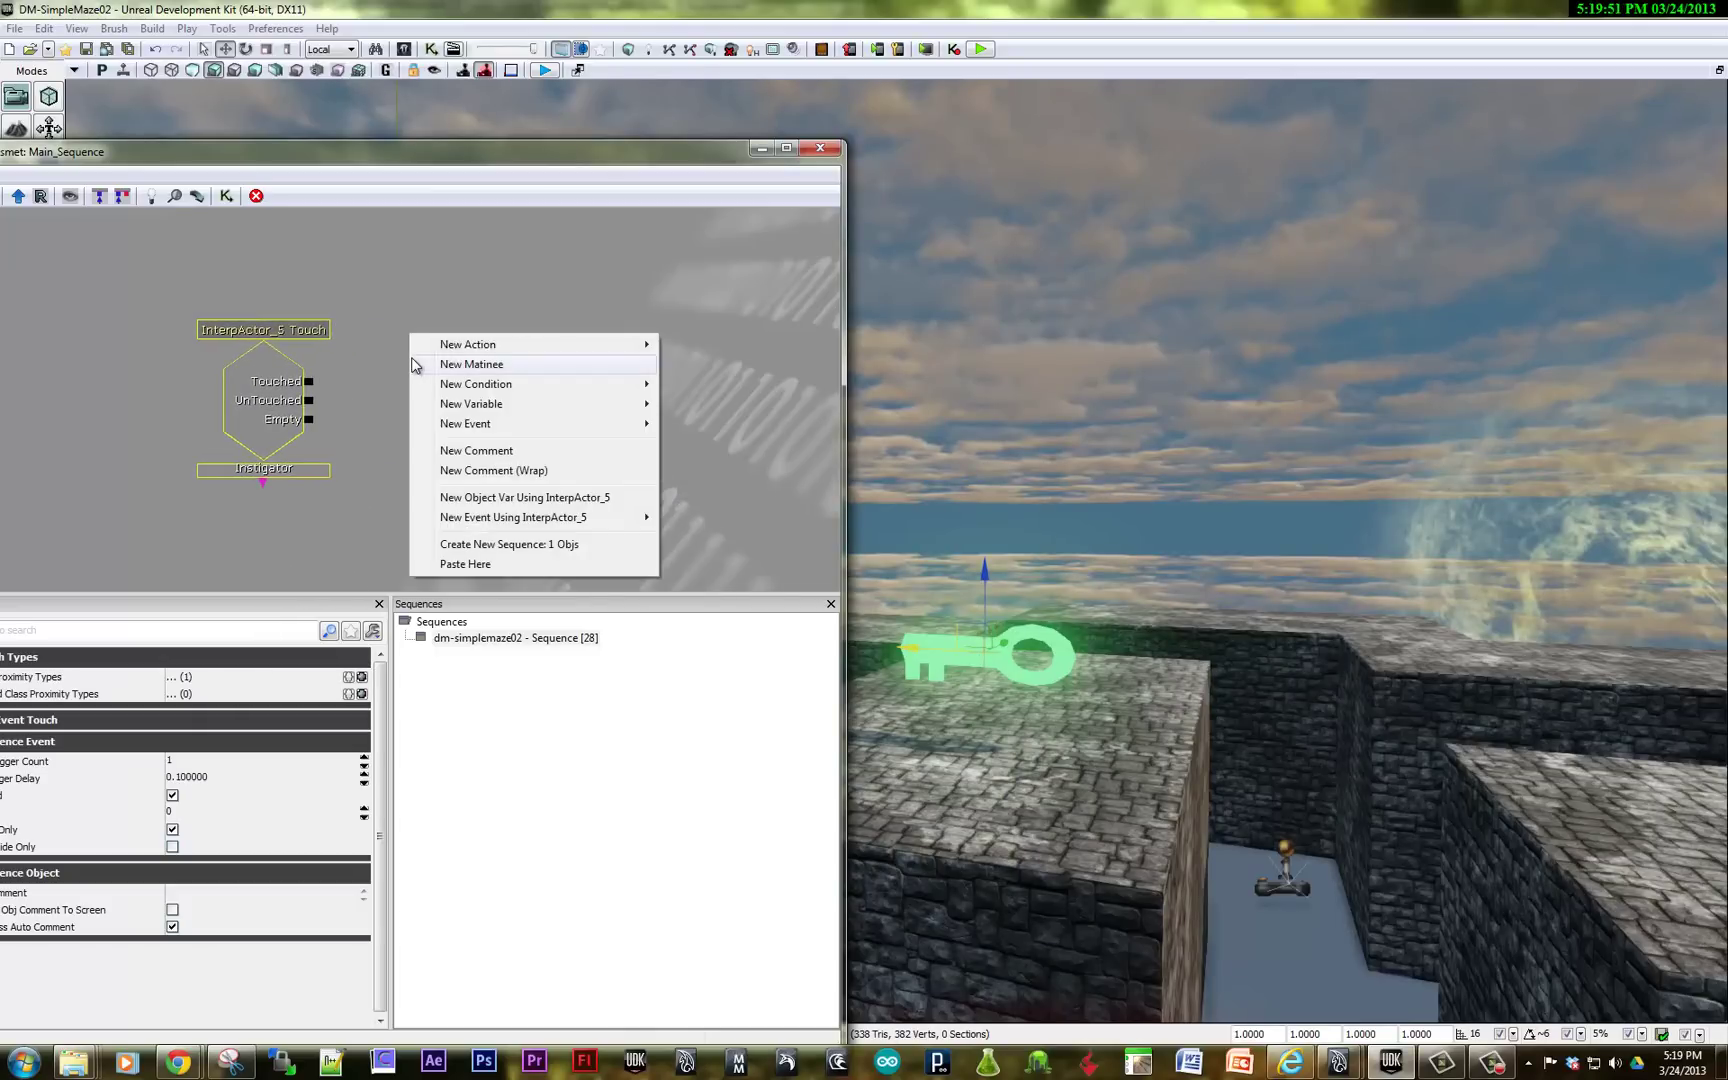
{"action": "mouse_move", "coordinate": [444, 350]}
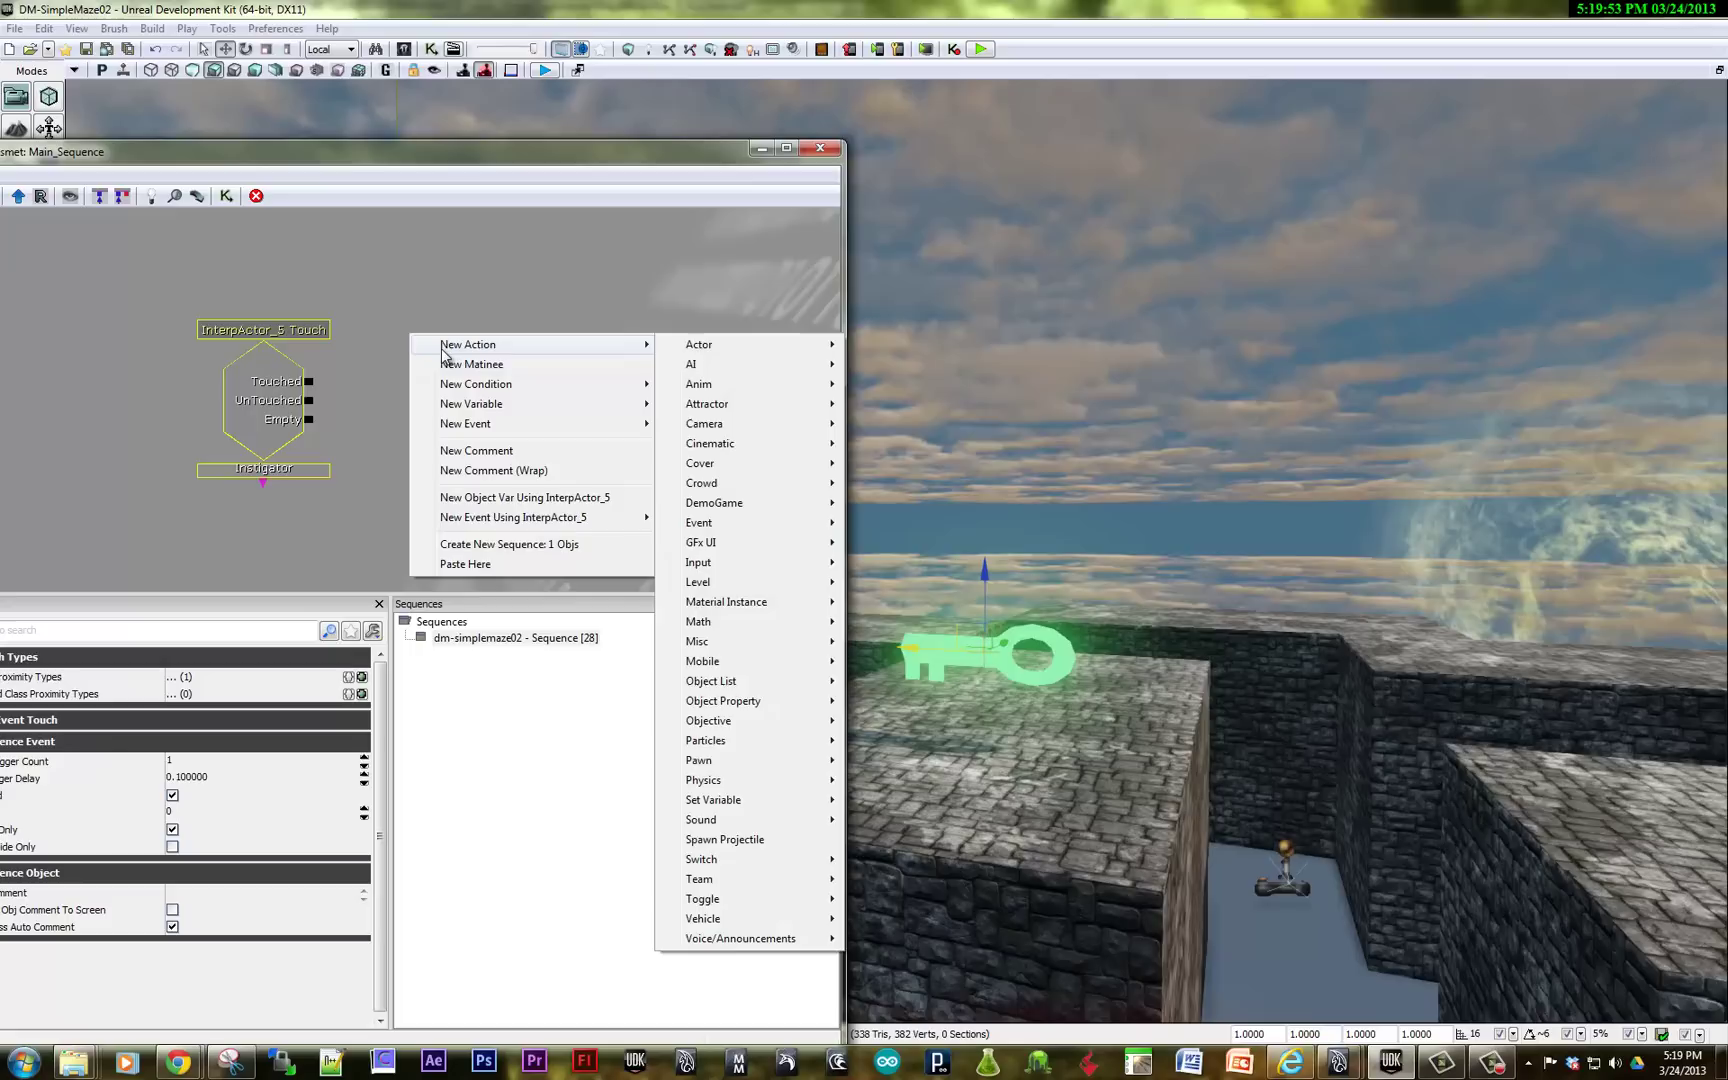
{"action": "mouse_move", "coordinate": [725, 346]}
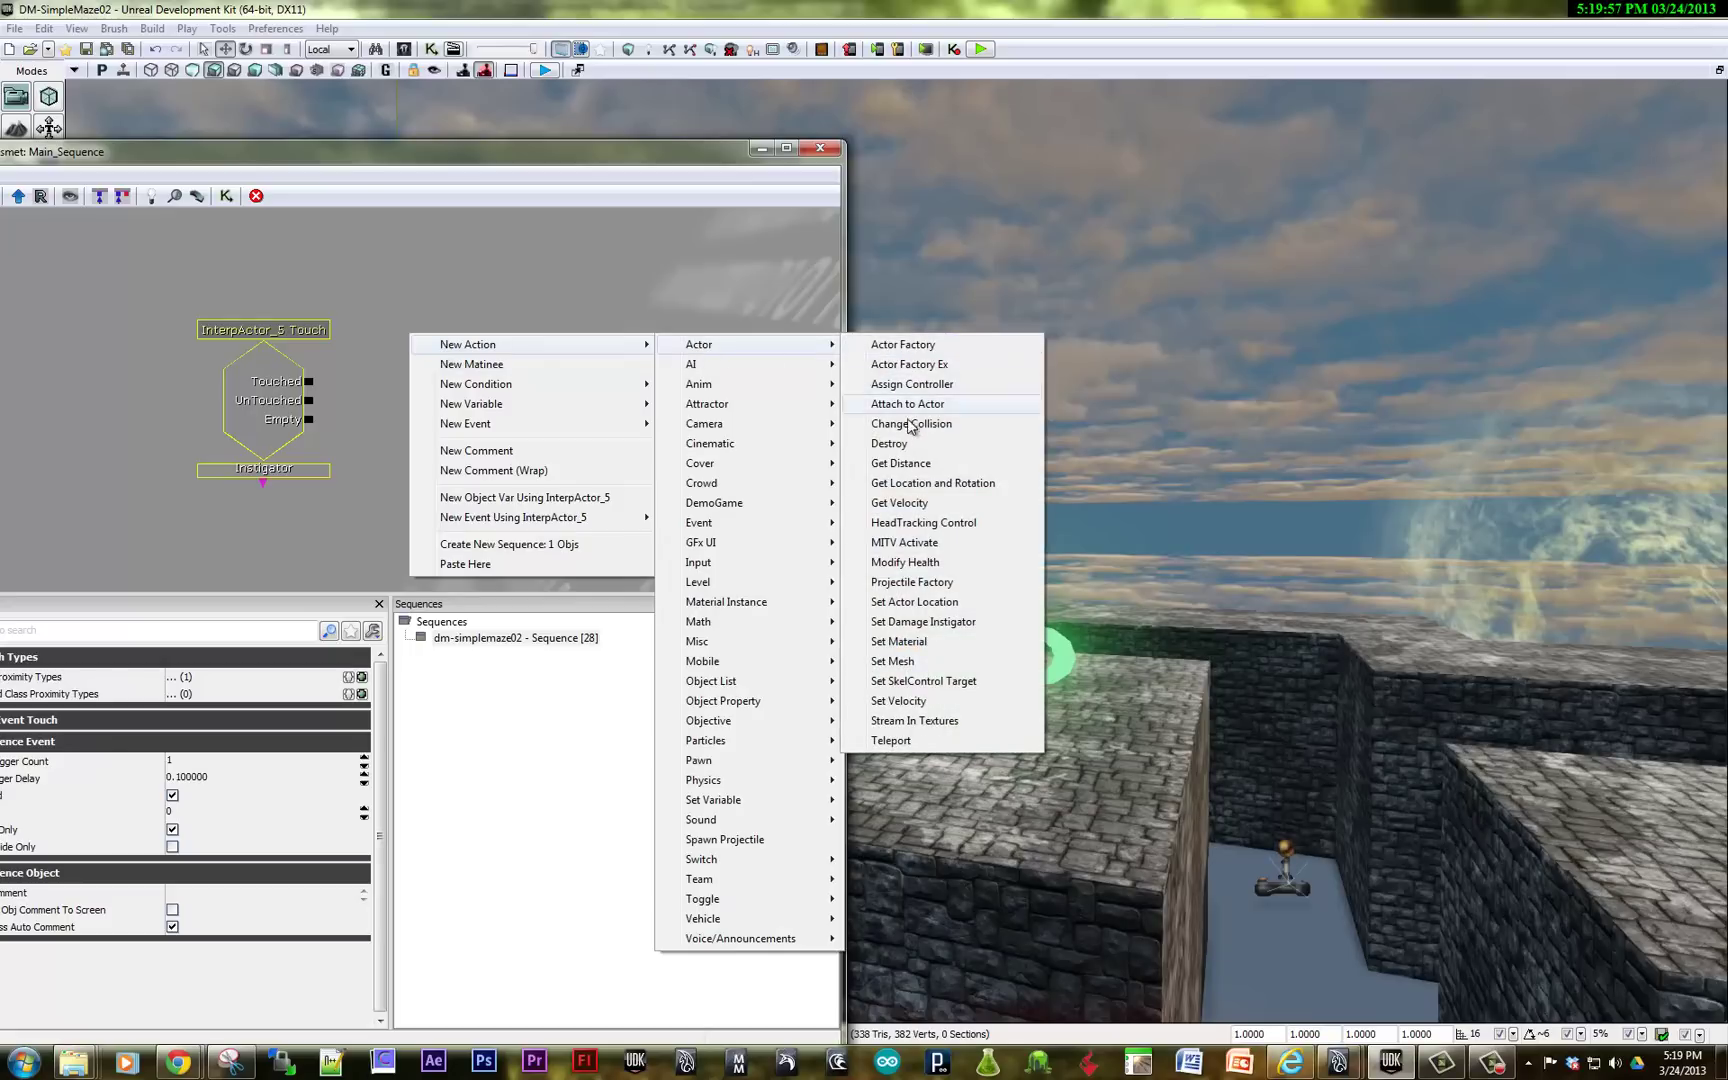
{"action": "left_click", "coordinate": [889, 443]}
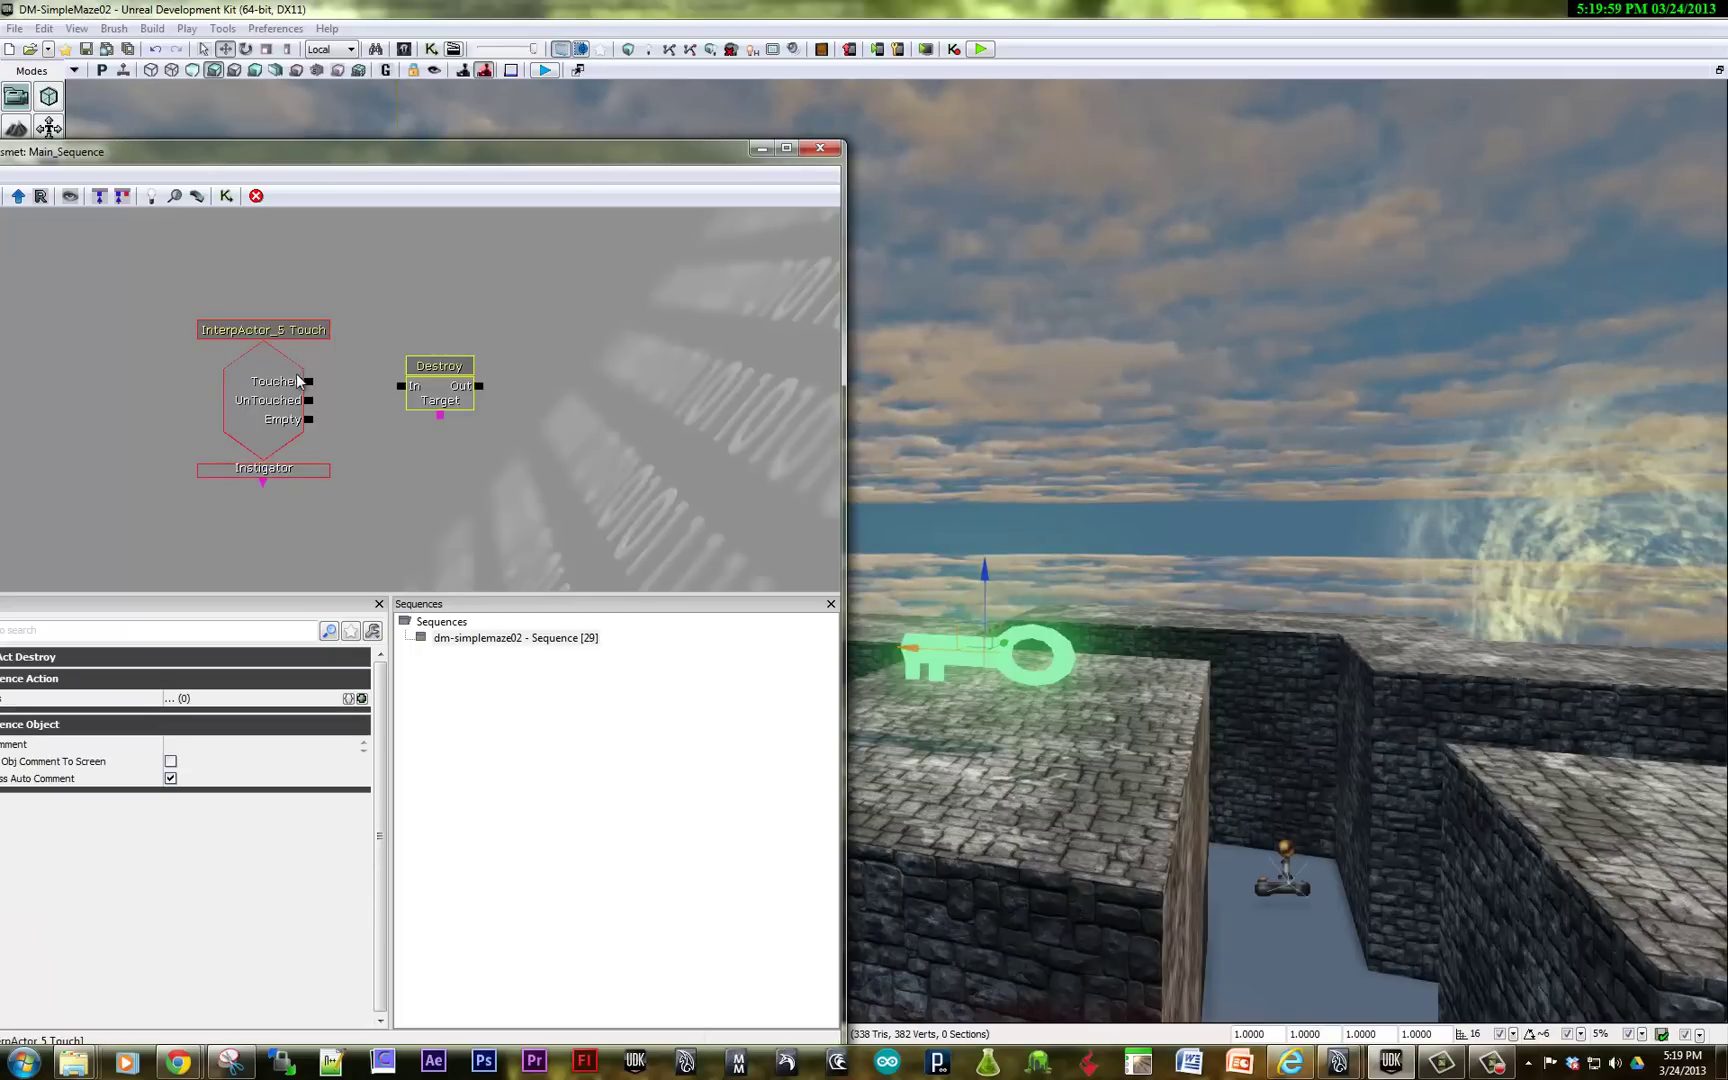
{"action": "right_click", "coordinate": [393, 252]}
{"action": "mouse_move", "coordinate": [438, 265]}
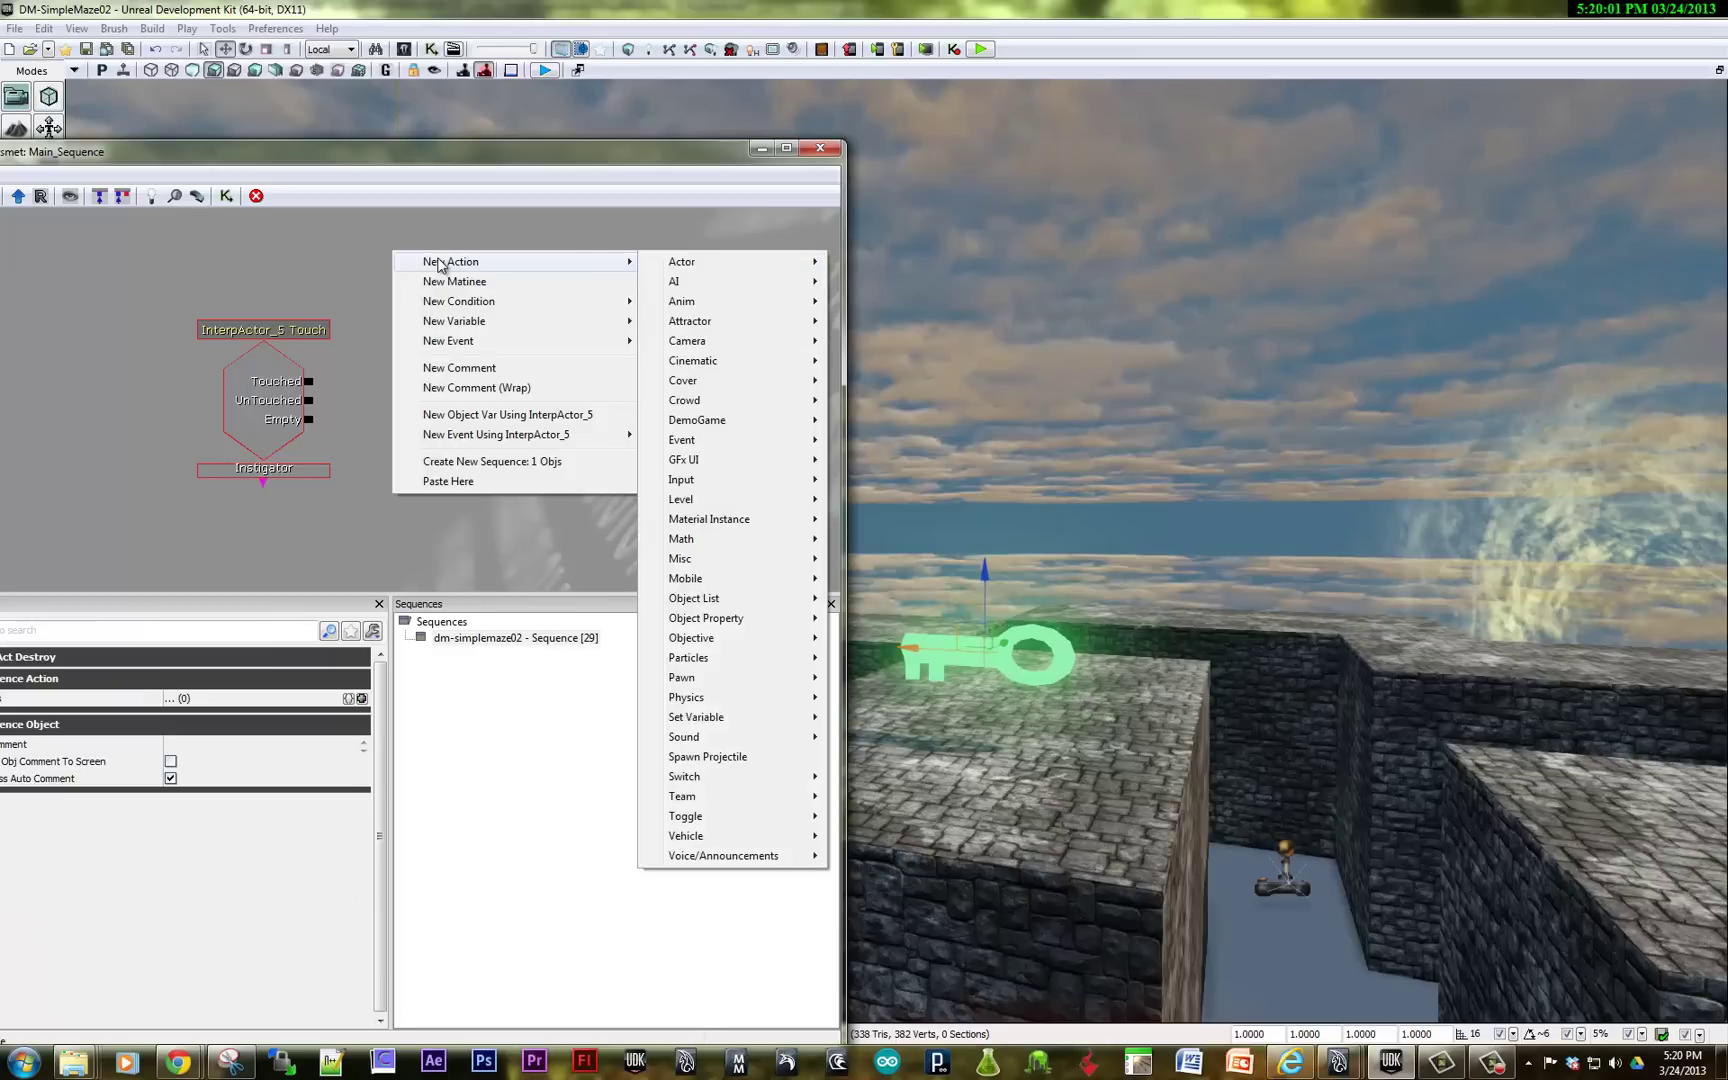
{"action": "mouse_move", "coordinate": [690, 272]}
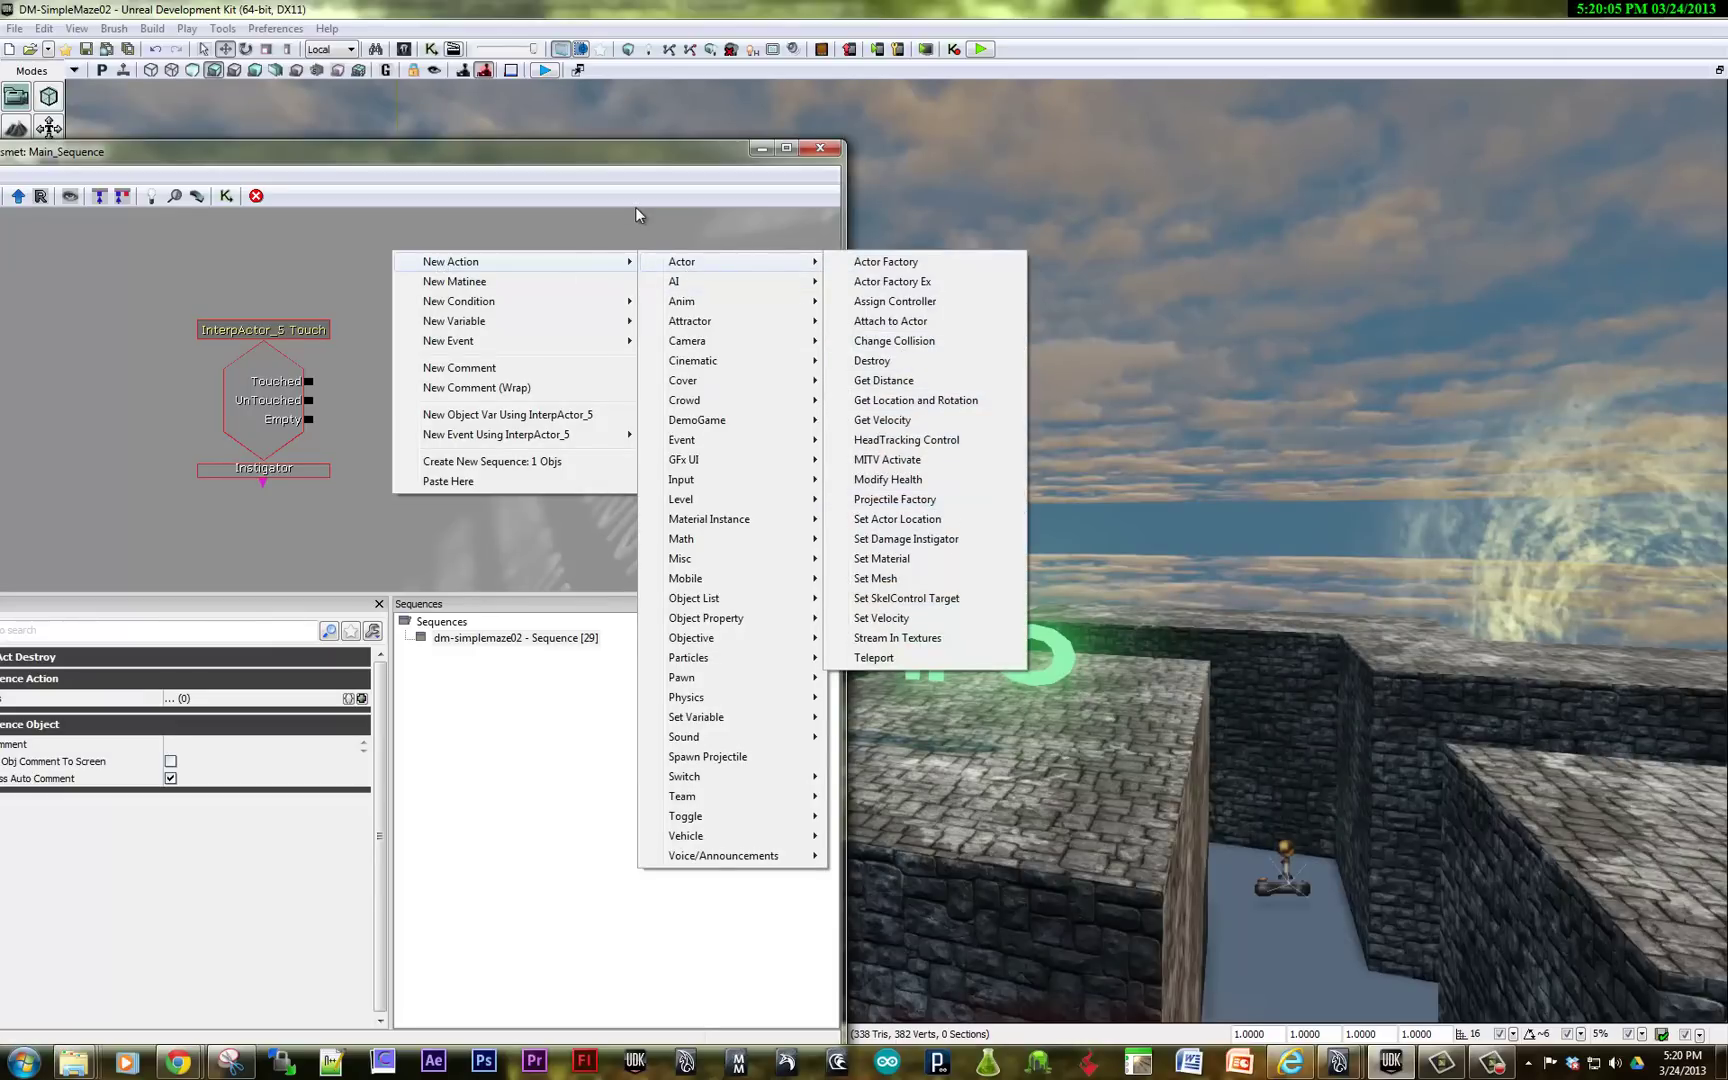
{"action": "left_click", "coordinate": [900, 361]}
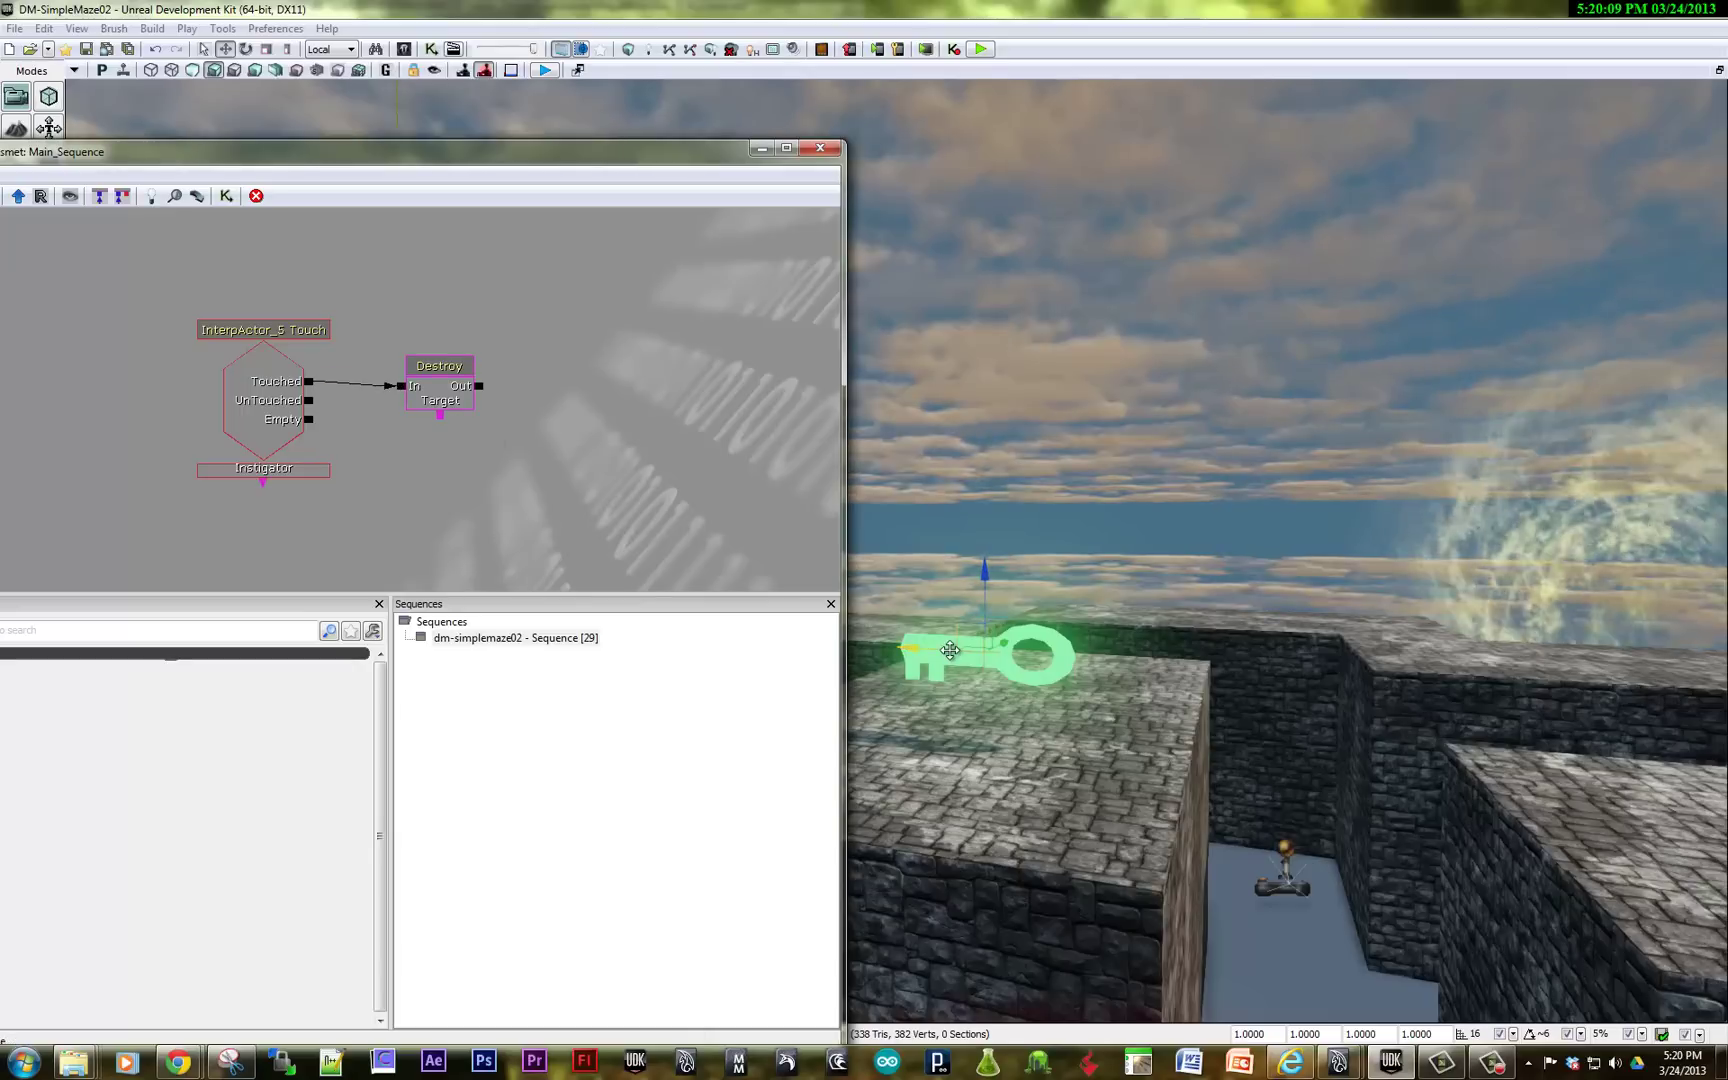
Attach an object variable for the green key to the Destroy action's Target.
{"action": "right_click", "coordinate": [439, 416]}
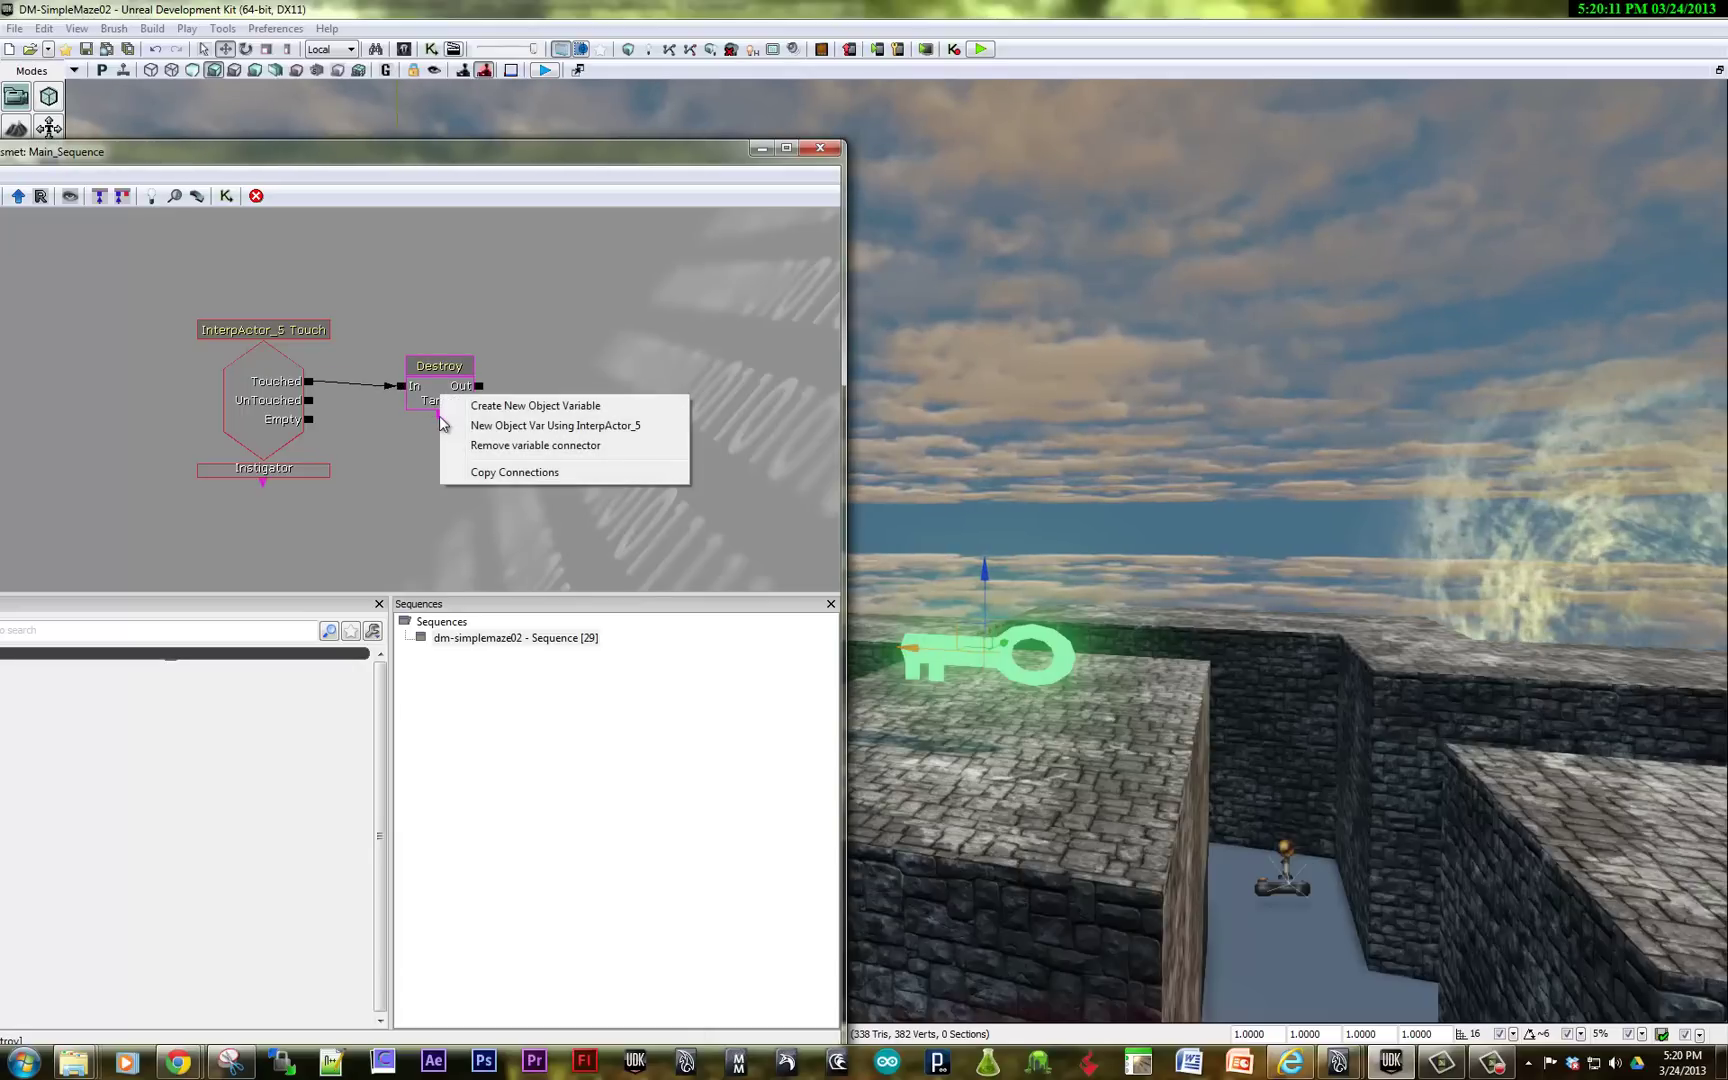
{"action": "left_click", "coordinate": [474, 426]}
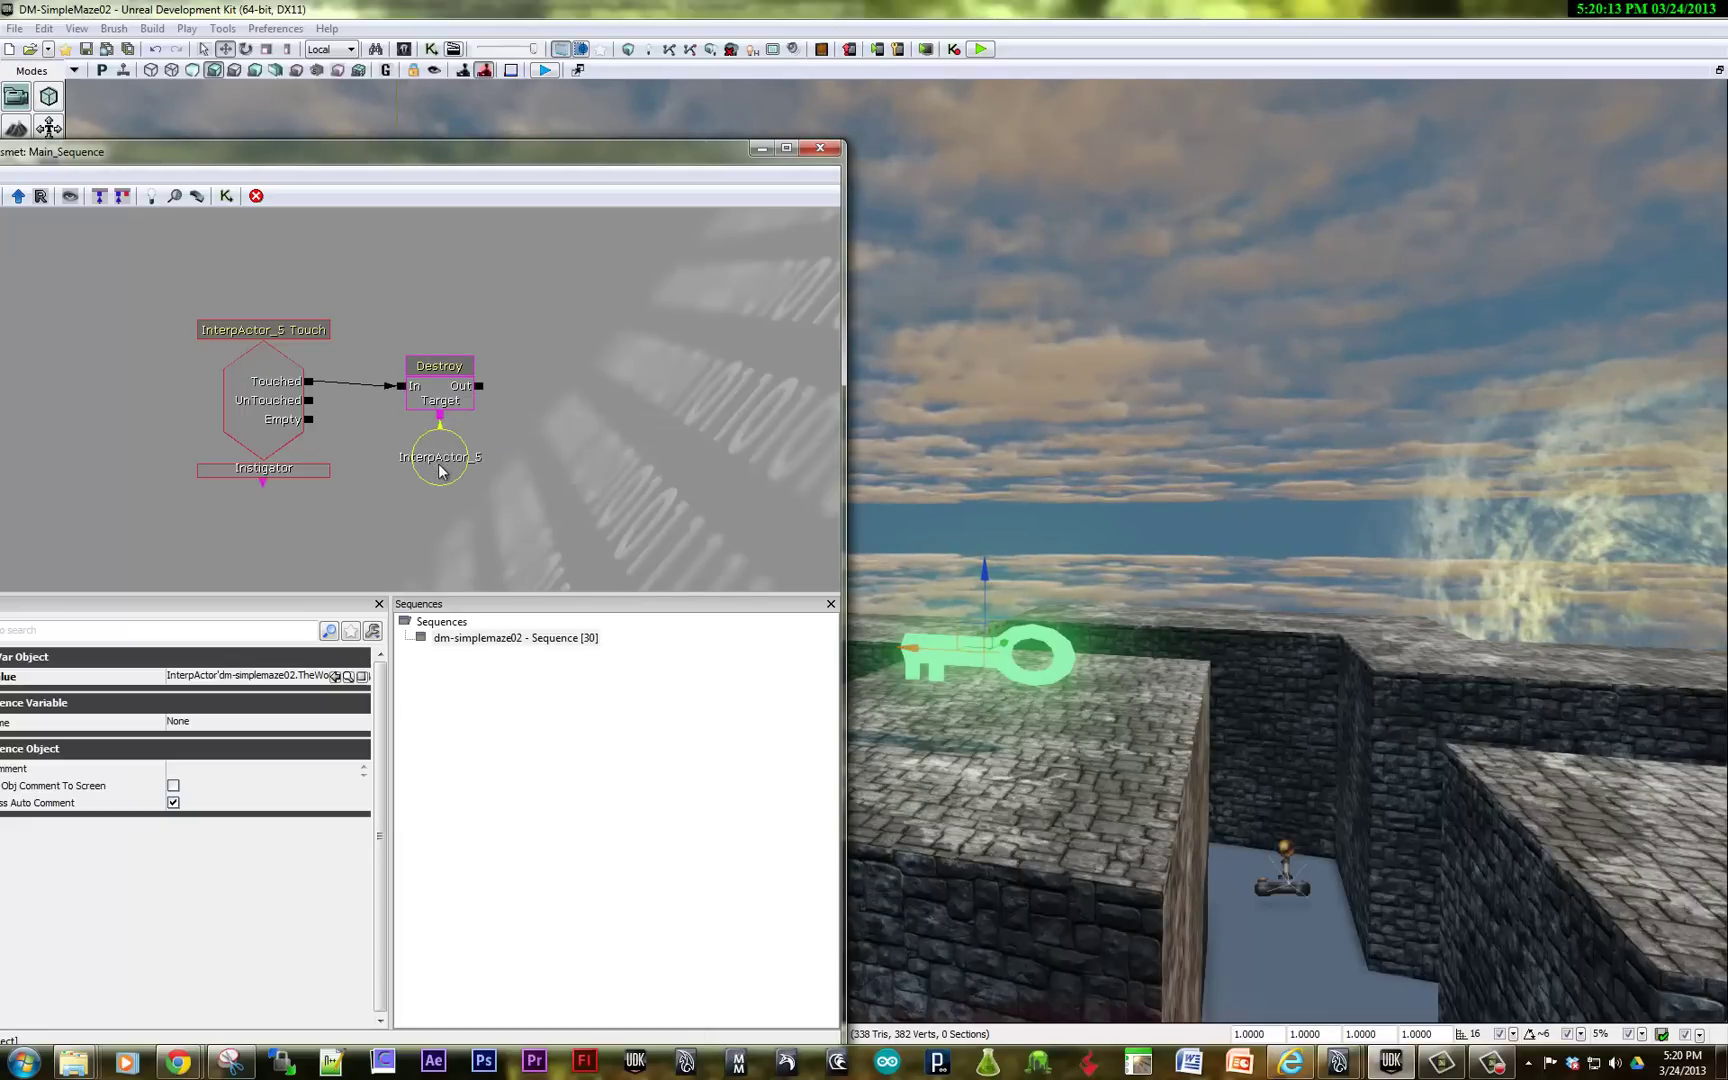
{"action": "left_click", "coordinate": [544, 462]}
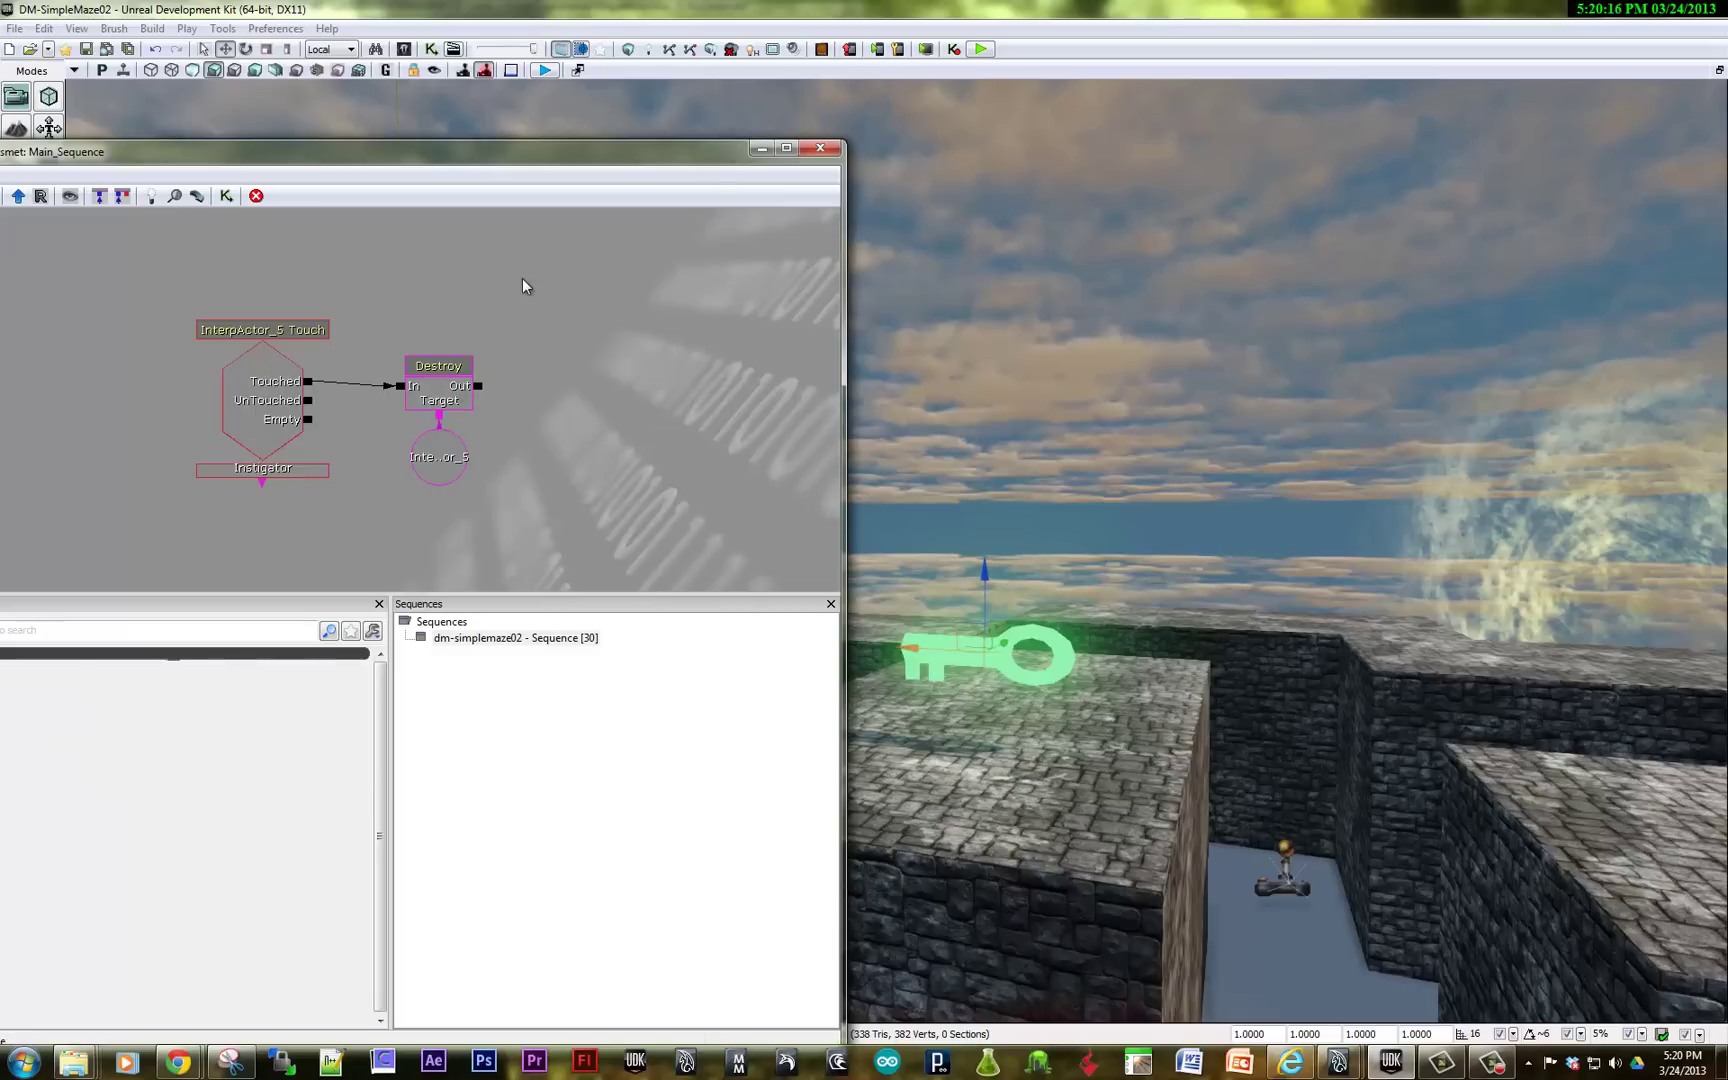
Add a Bool variable and place it below and beyond the Destroy action, leaving space above it.
{"action": "right_click", "coordinate": [536, 328]}
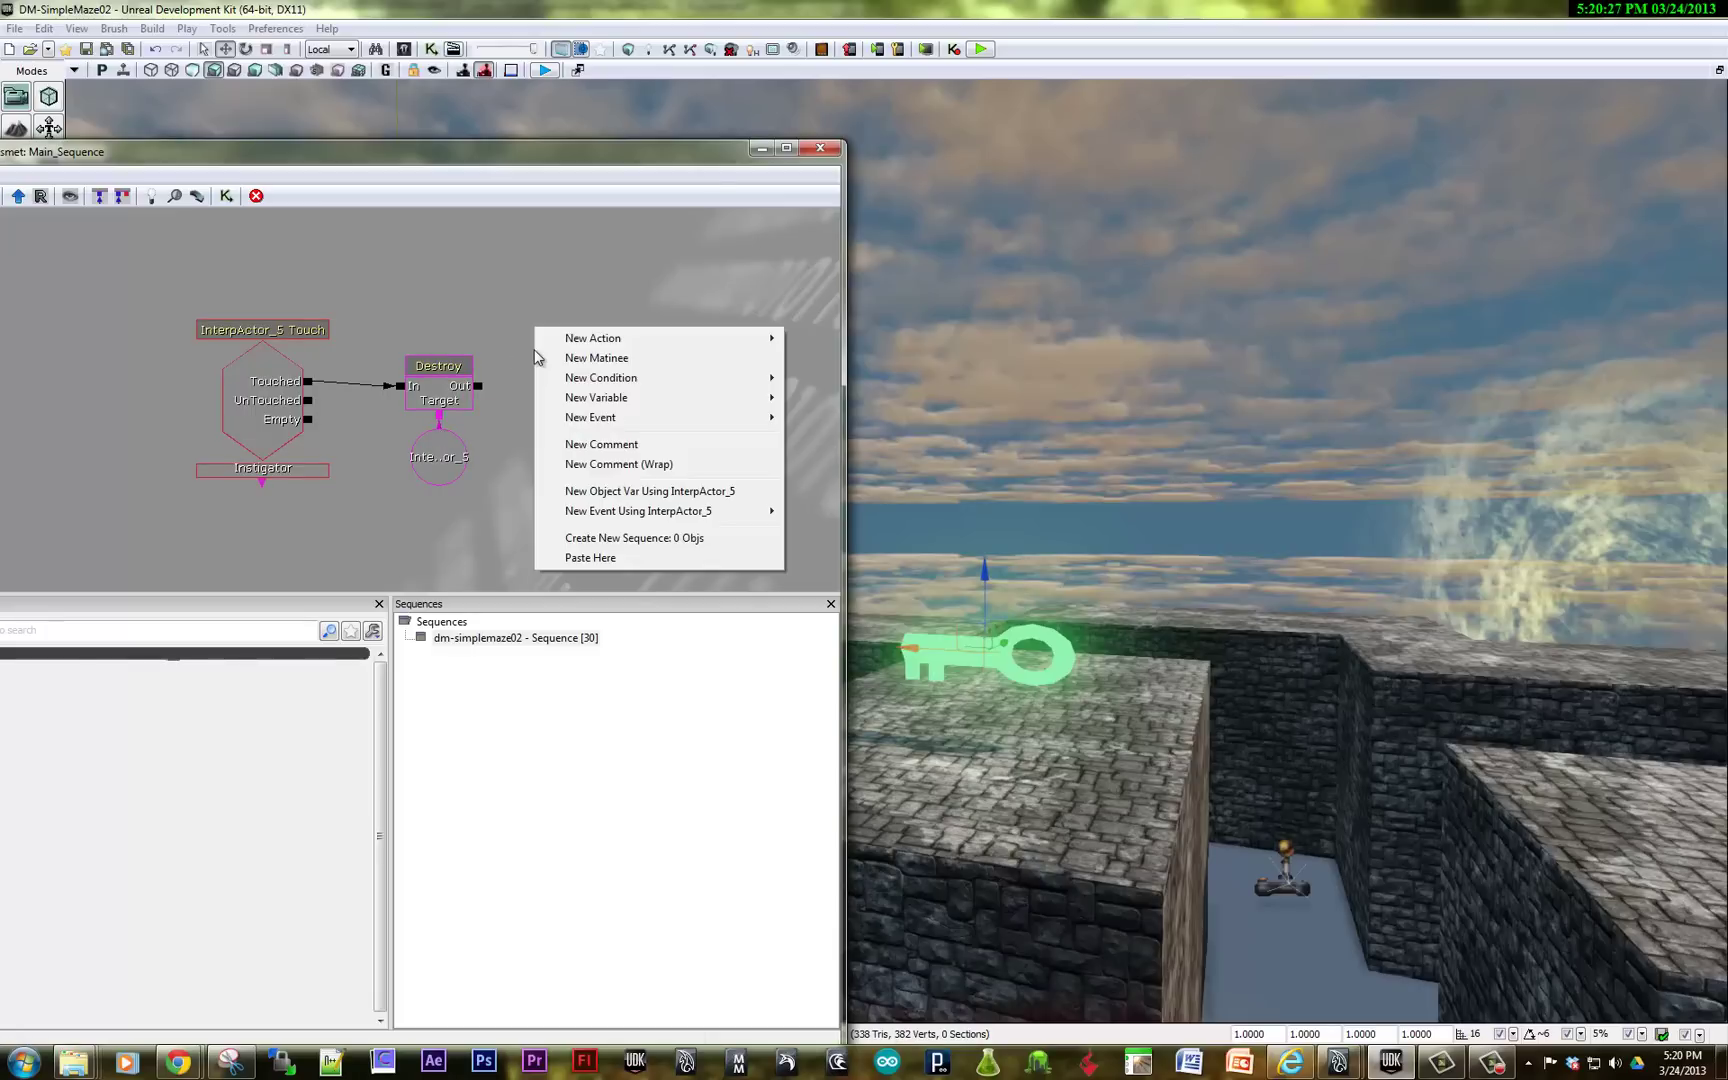
{"action": "mouse_move", "coordinate": [560, 405]}
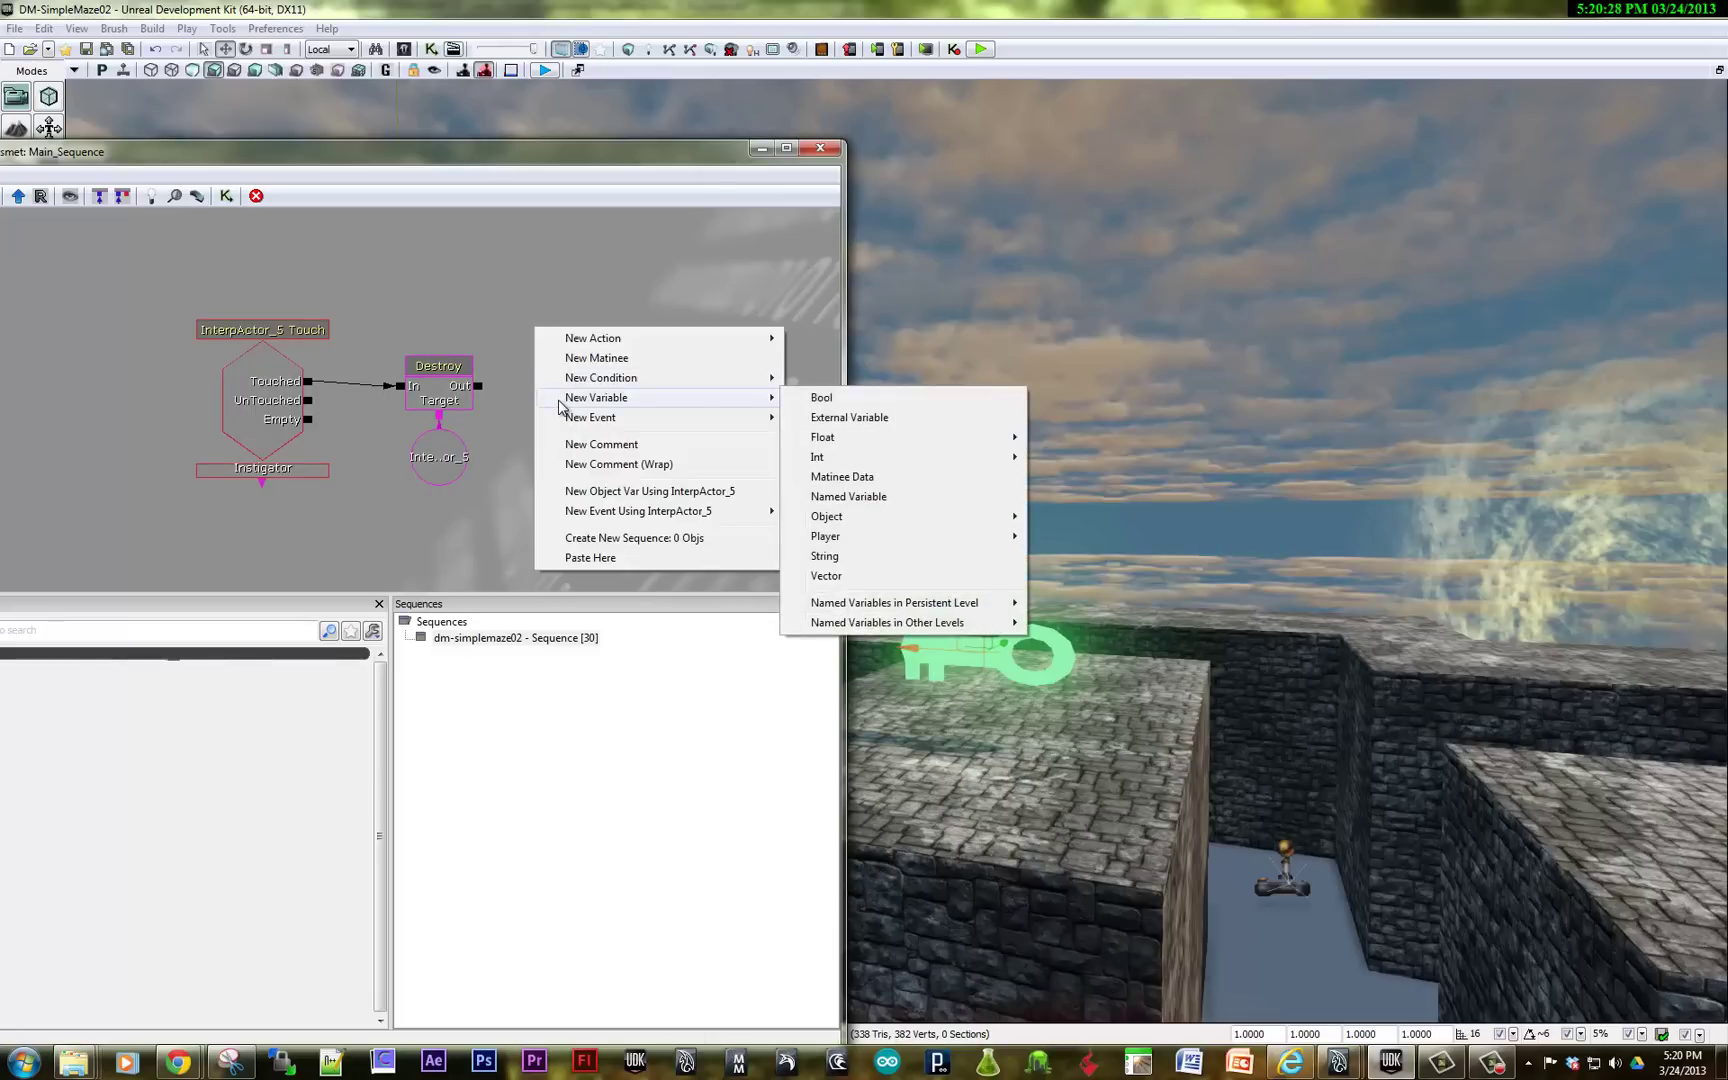
{"action": "left_click", "coordinate": [812, 399]}
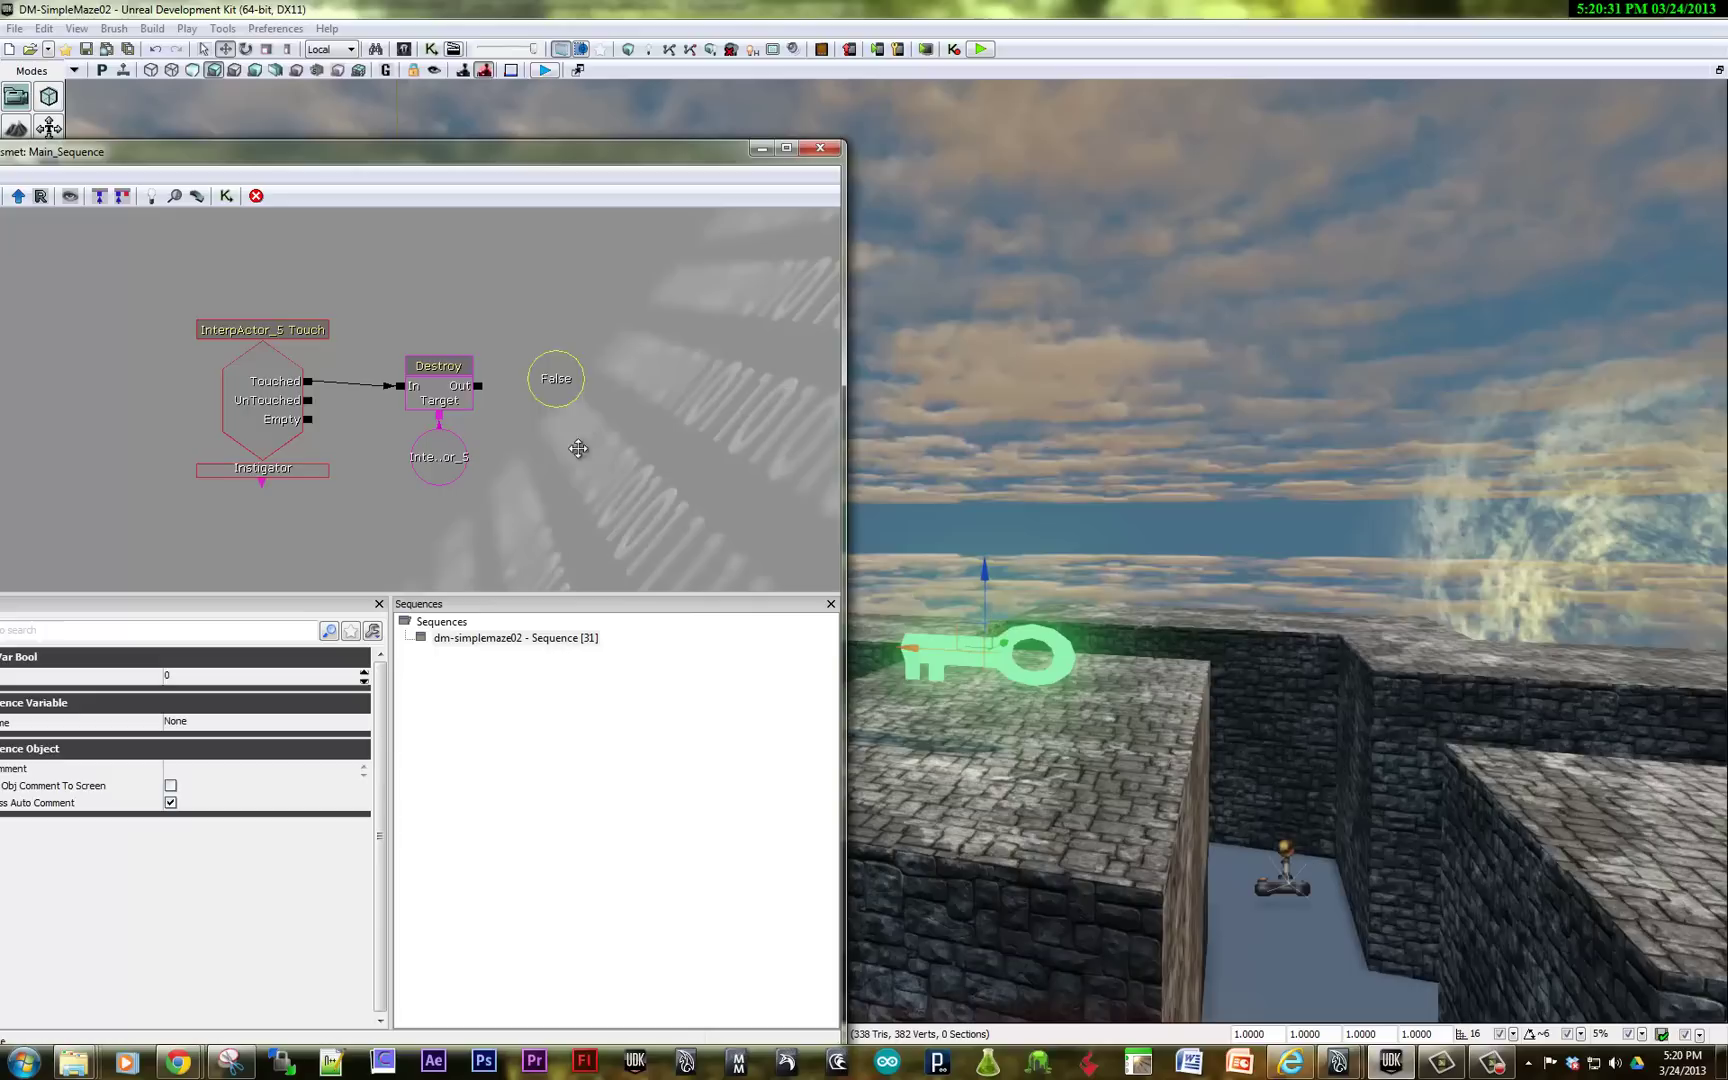
{"action": "left_click_drag", "start_coordinate": [573, 373], "coordinate": [587, 481], "text": "ctrl"}
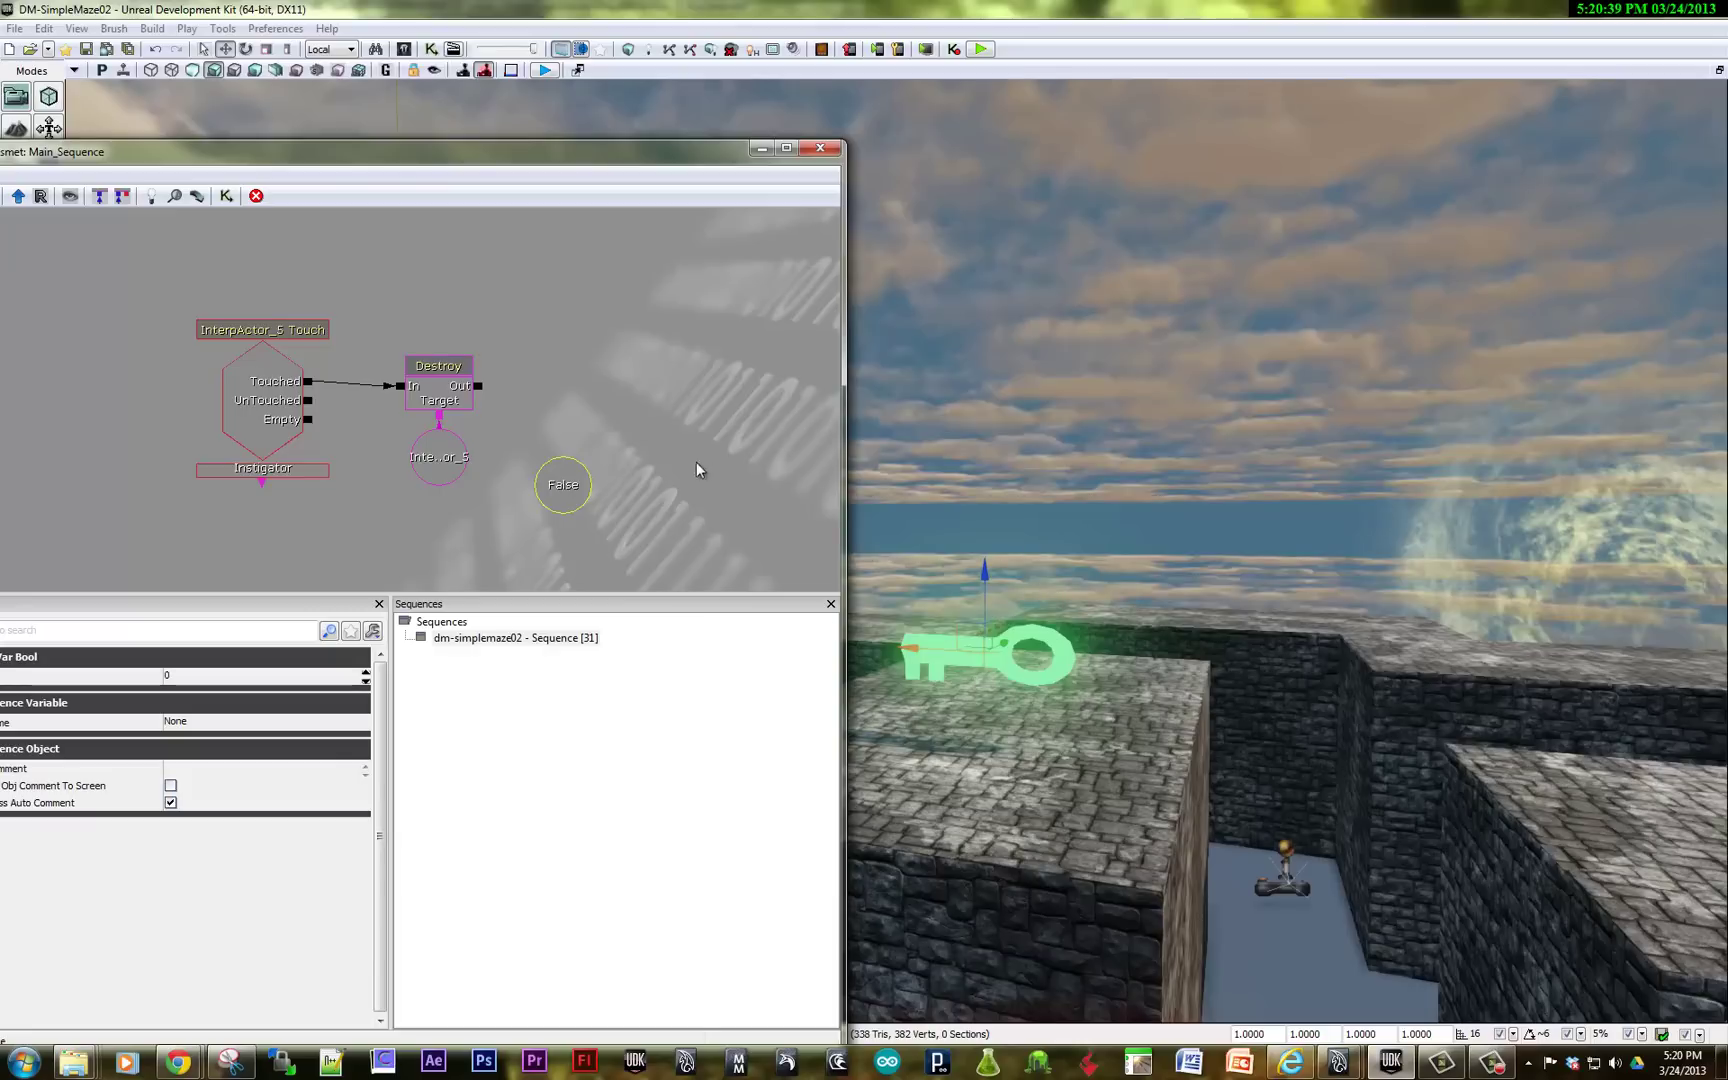
Add a Set Variable Bool action above the new Bool variable.
{"action": "right_click", "coordinate": [556, 350]}
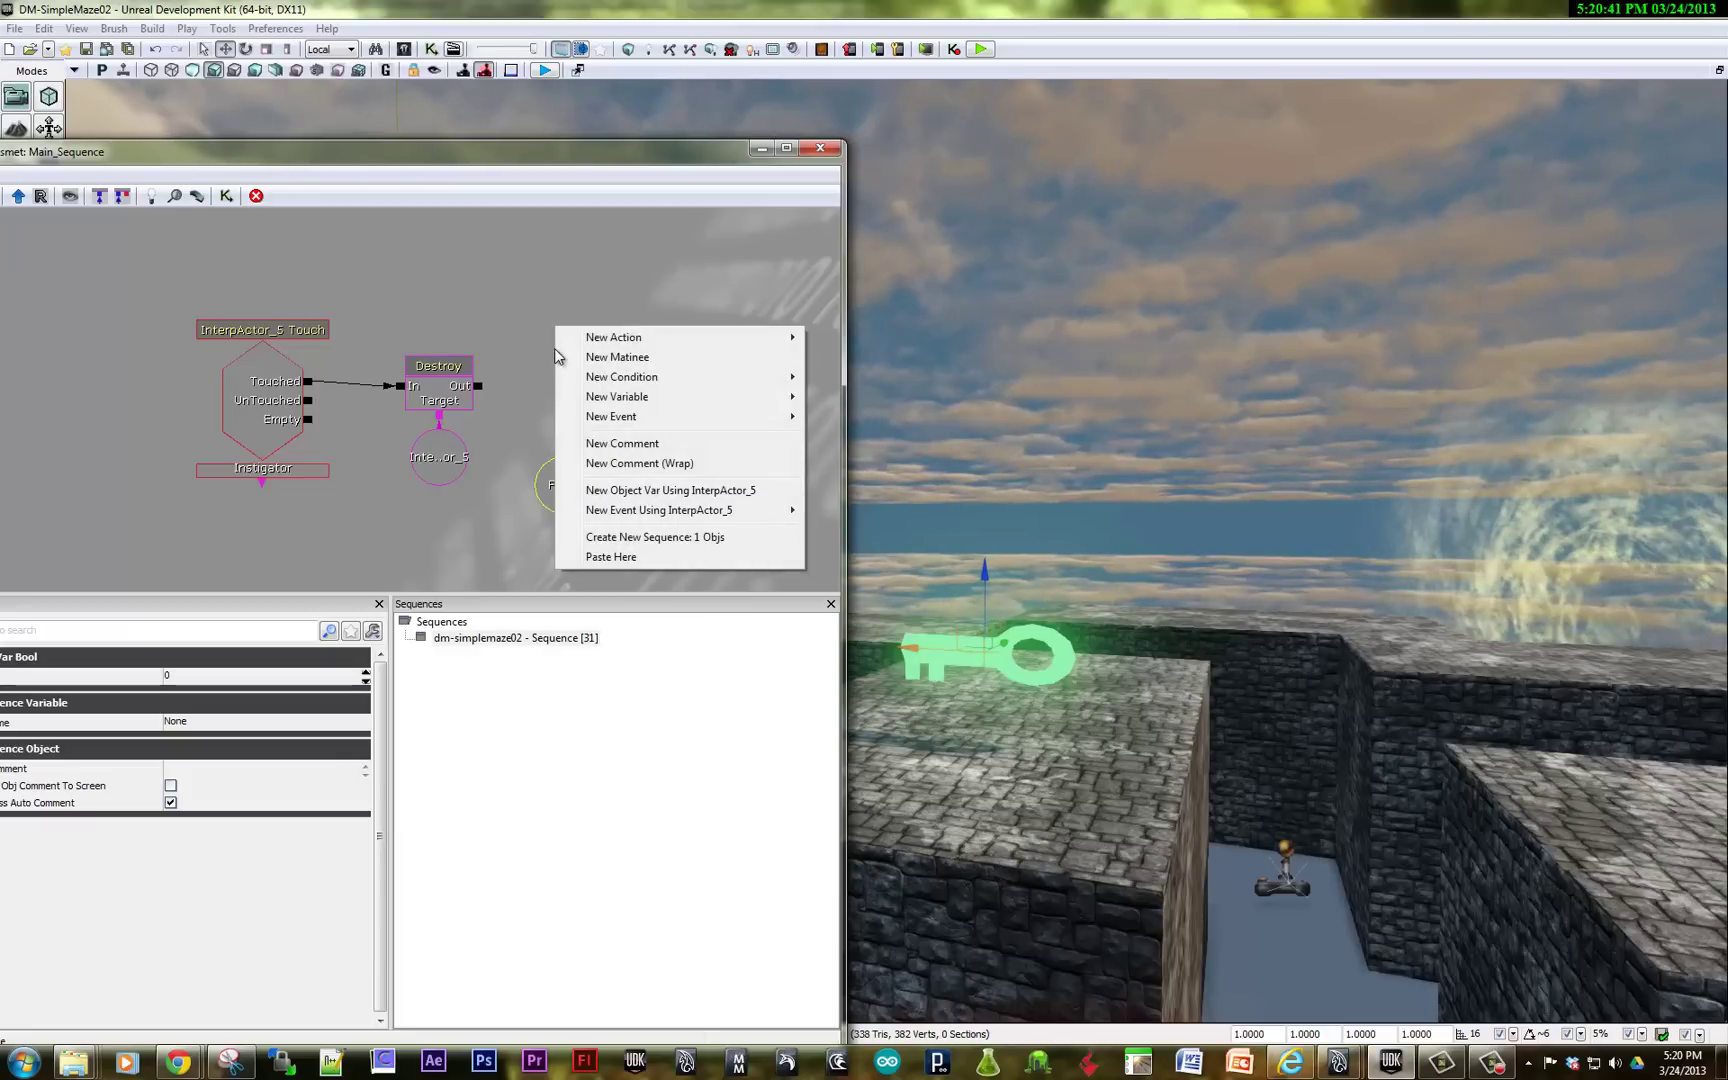
{"action": "mouse_move", "coordinate": [597, 341]}
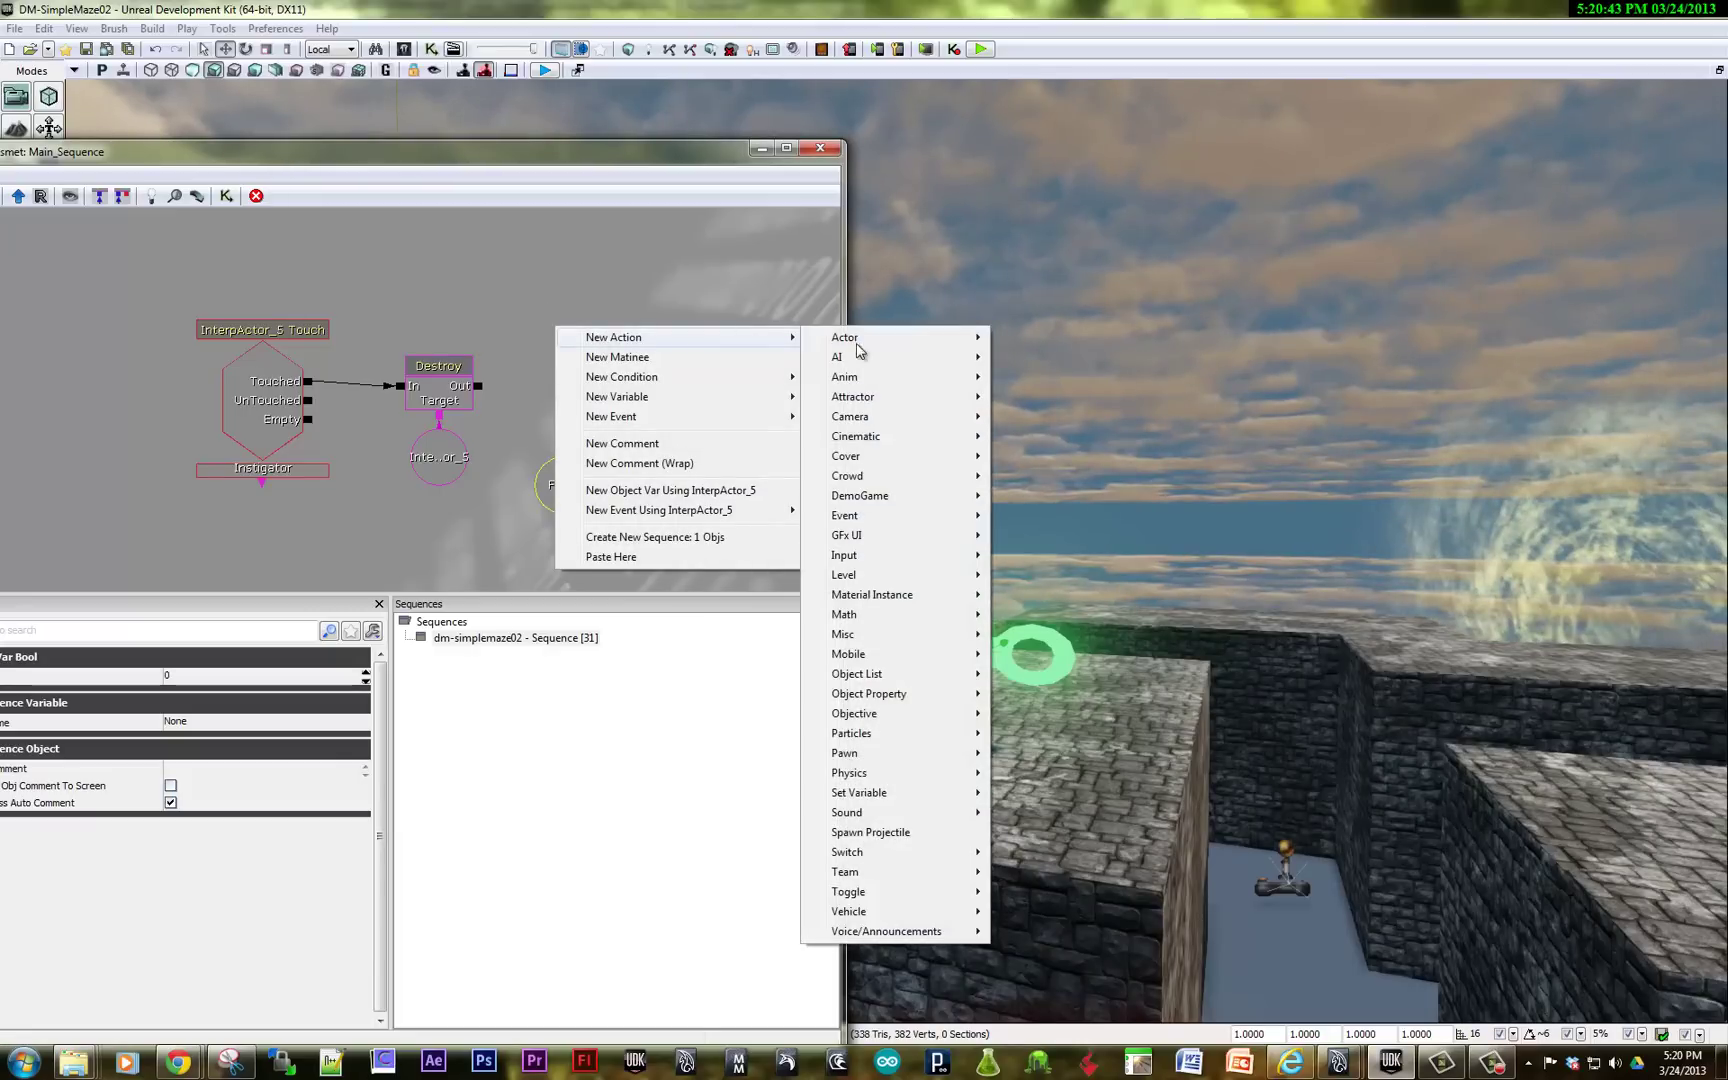
{"action": "mouse_move", "coordinate": [958, 796]}
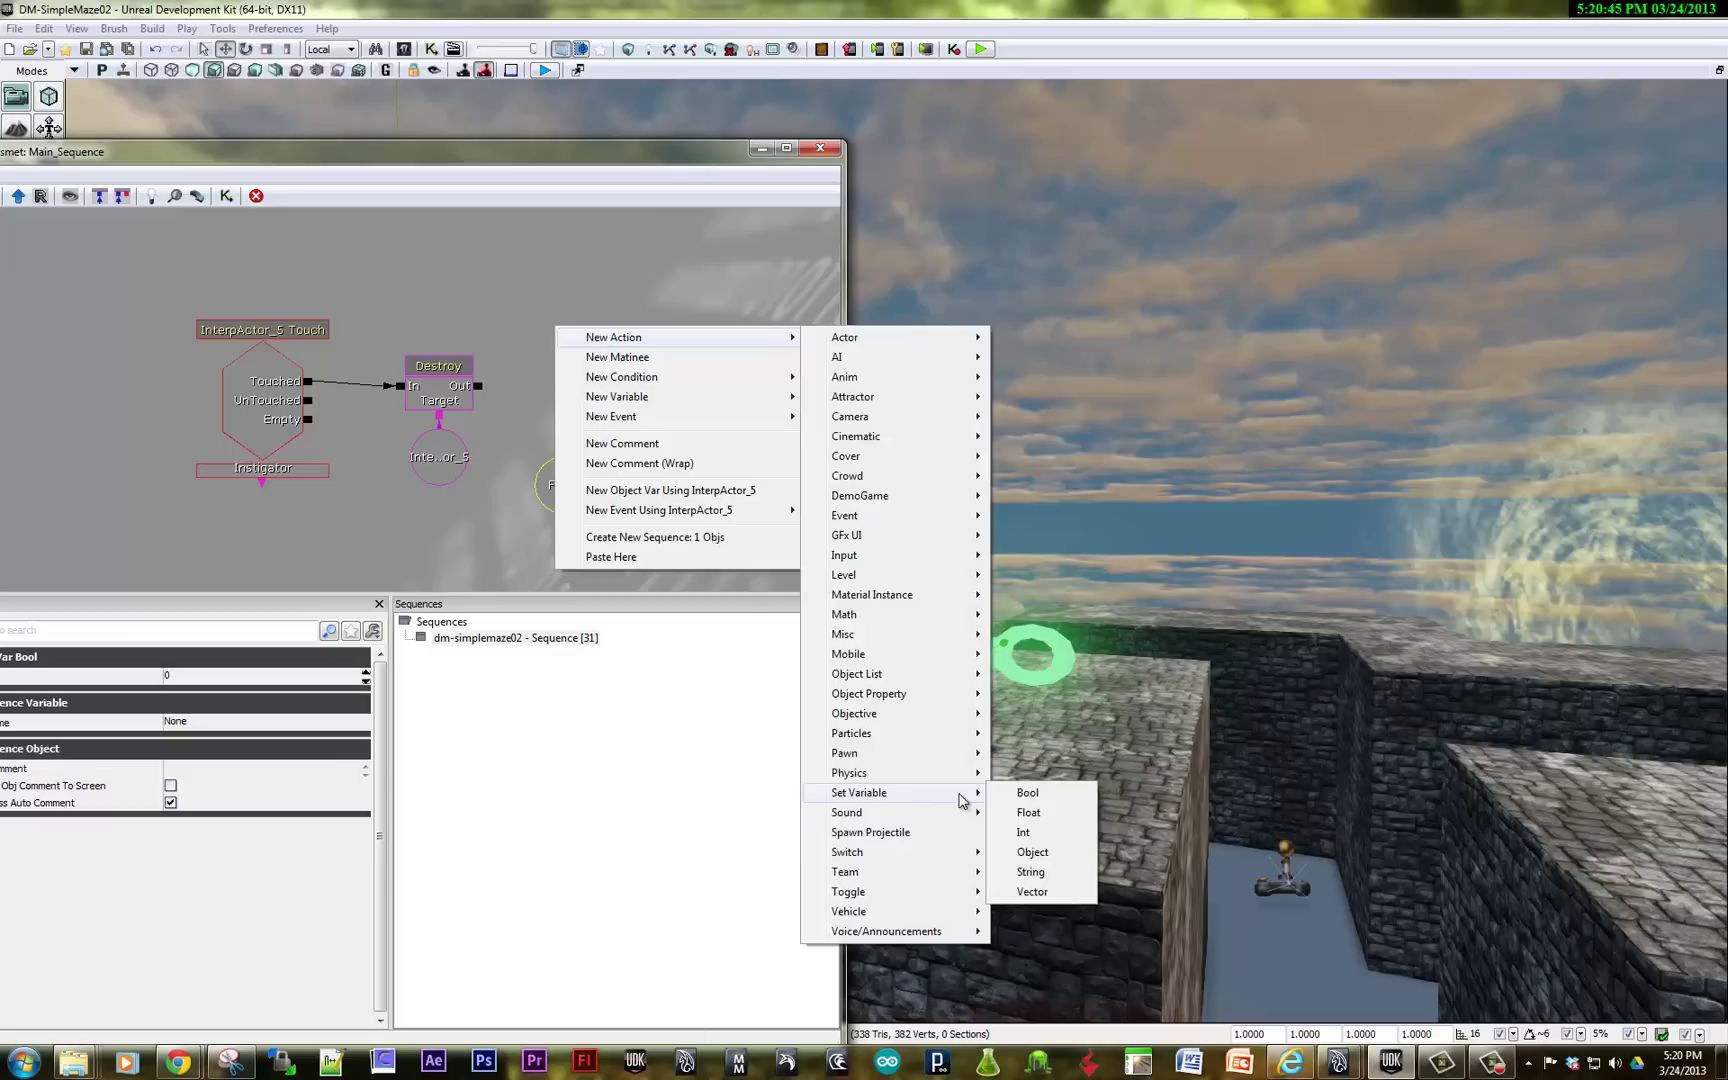
{"action": "left_click", "coordinate": [1027, 795]}
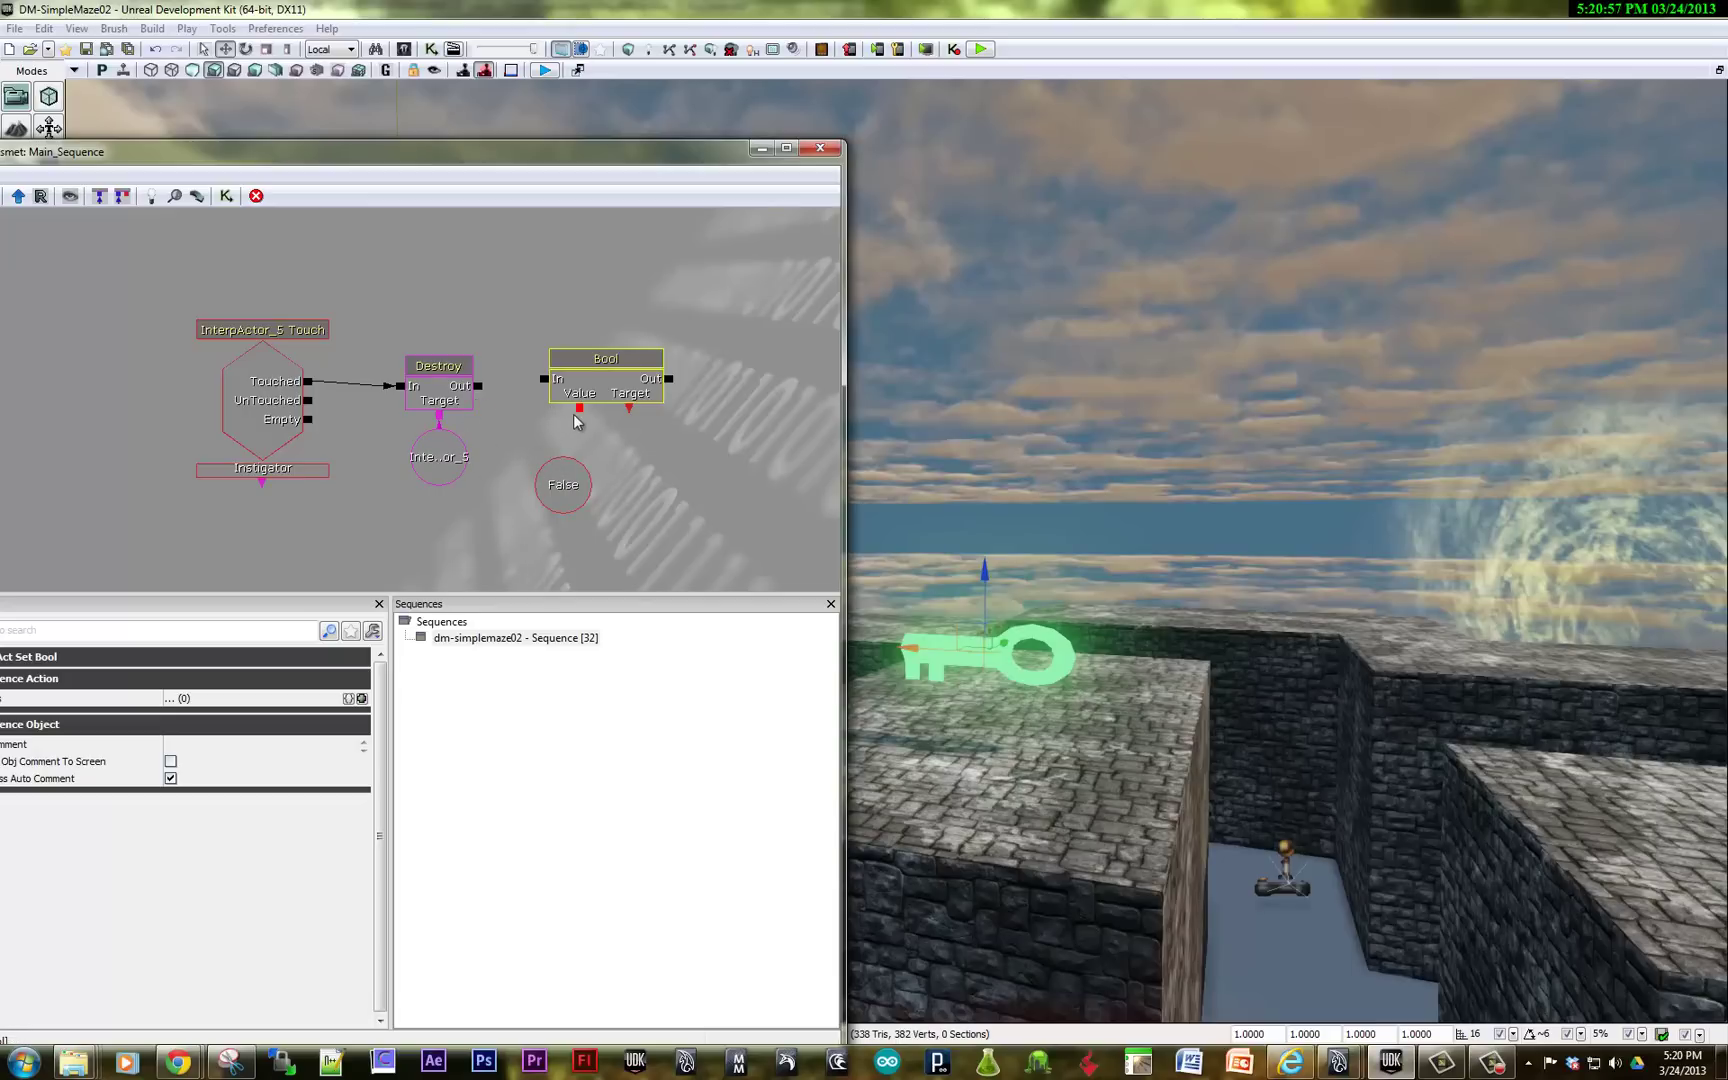
{"action": "left_click", "coordinate": [494, 439]}
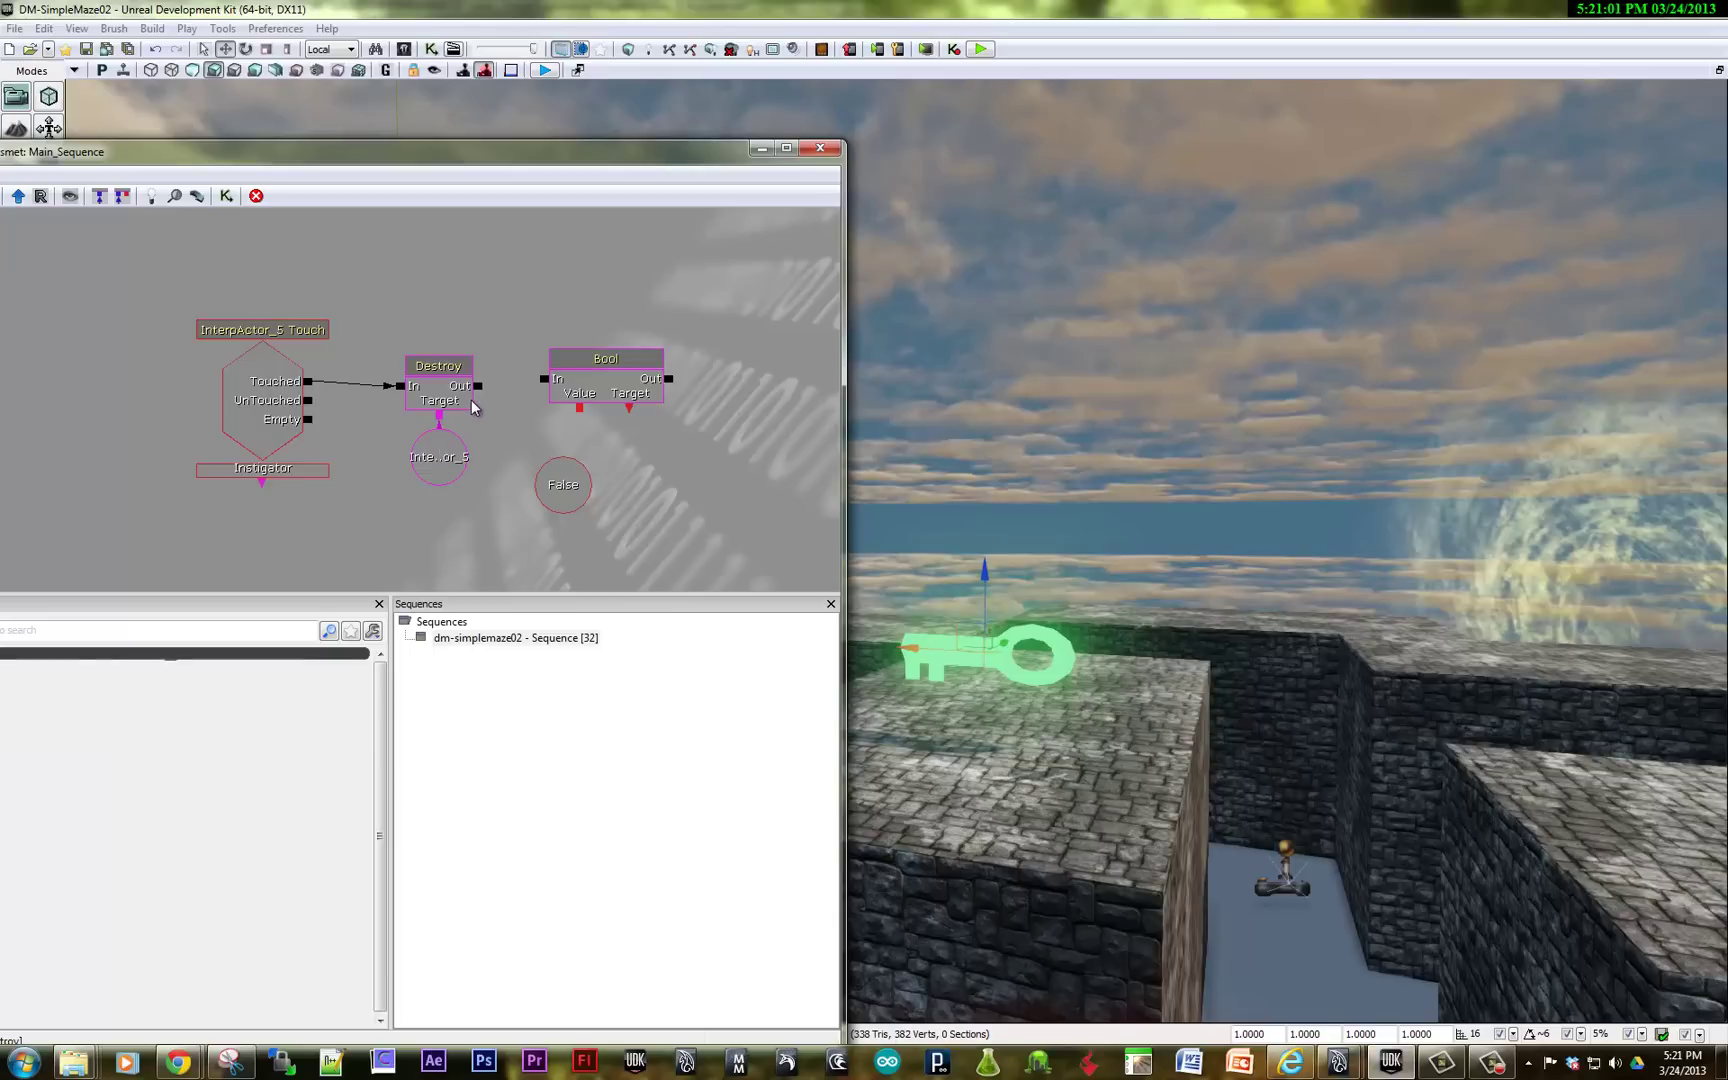
Name the Bool variable GreenKey and connect it beneath the Bool action as its Target.
{"action": "left_click", "coordinate": [558, 487]}
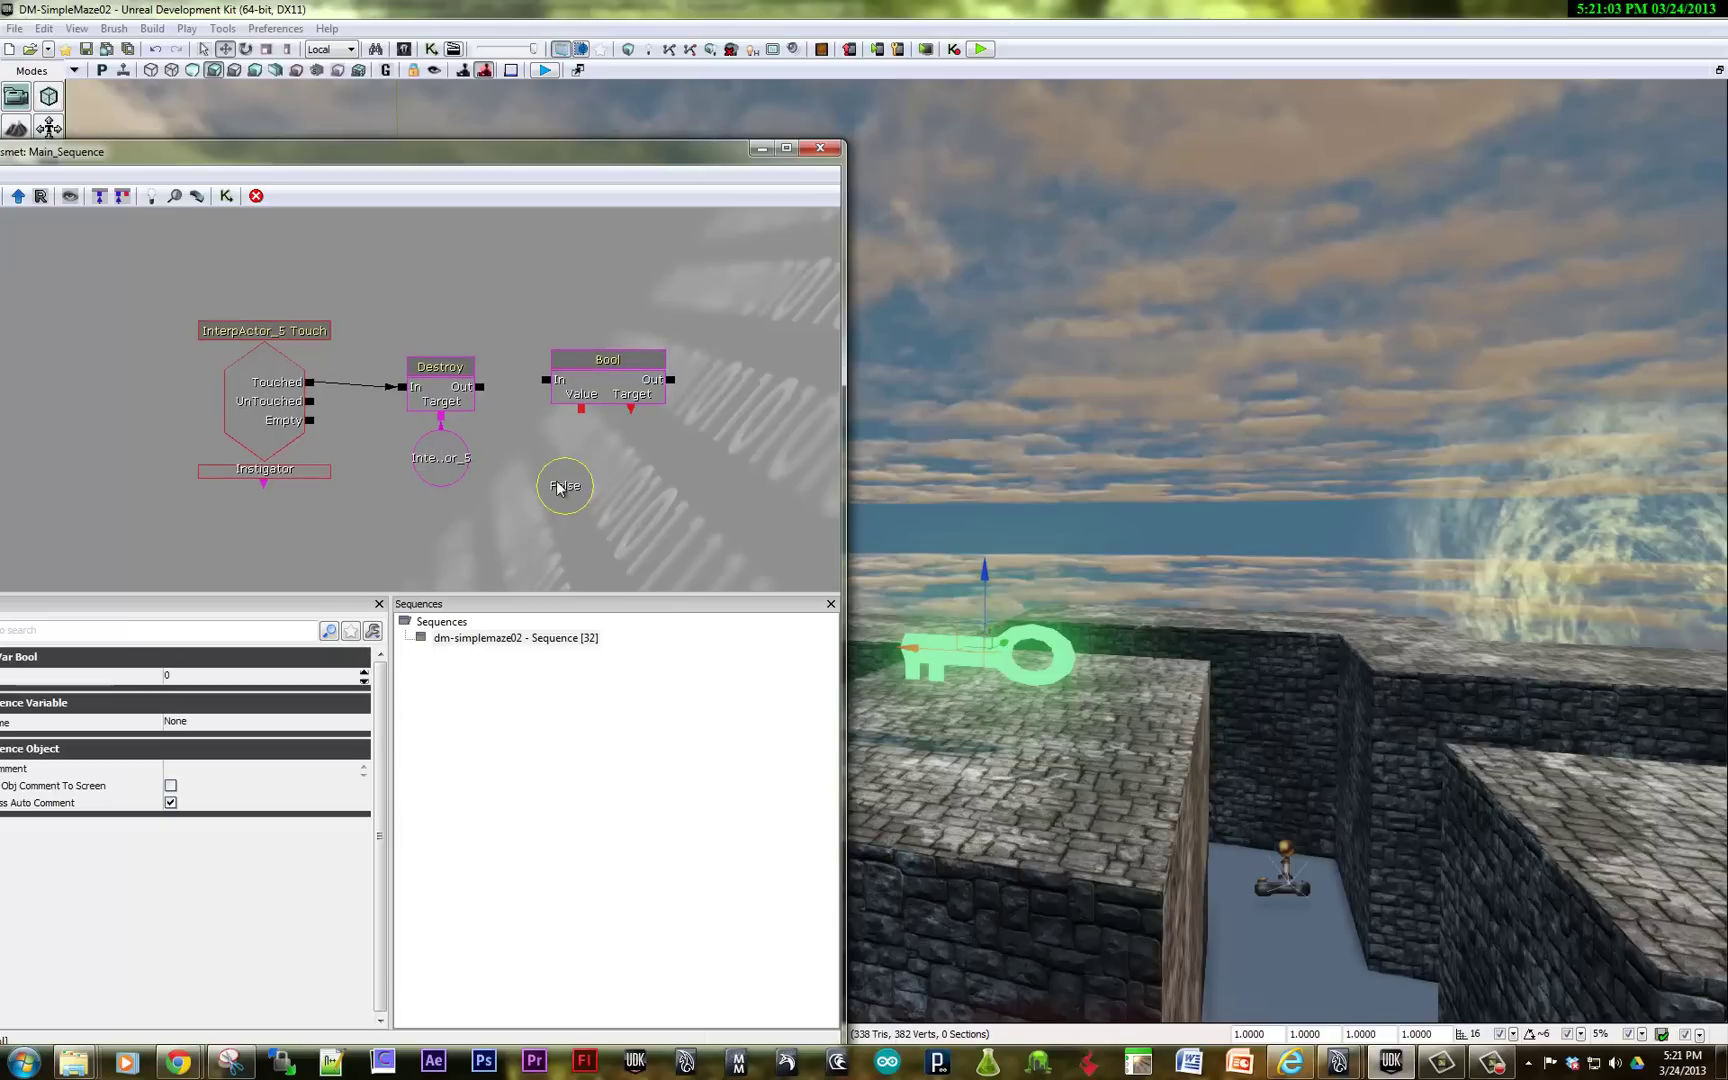
{"action": "left_click_drag", "start_coordinate": [558, 487], "coordinate": [643, 472]}
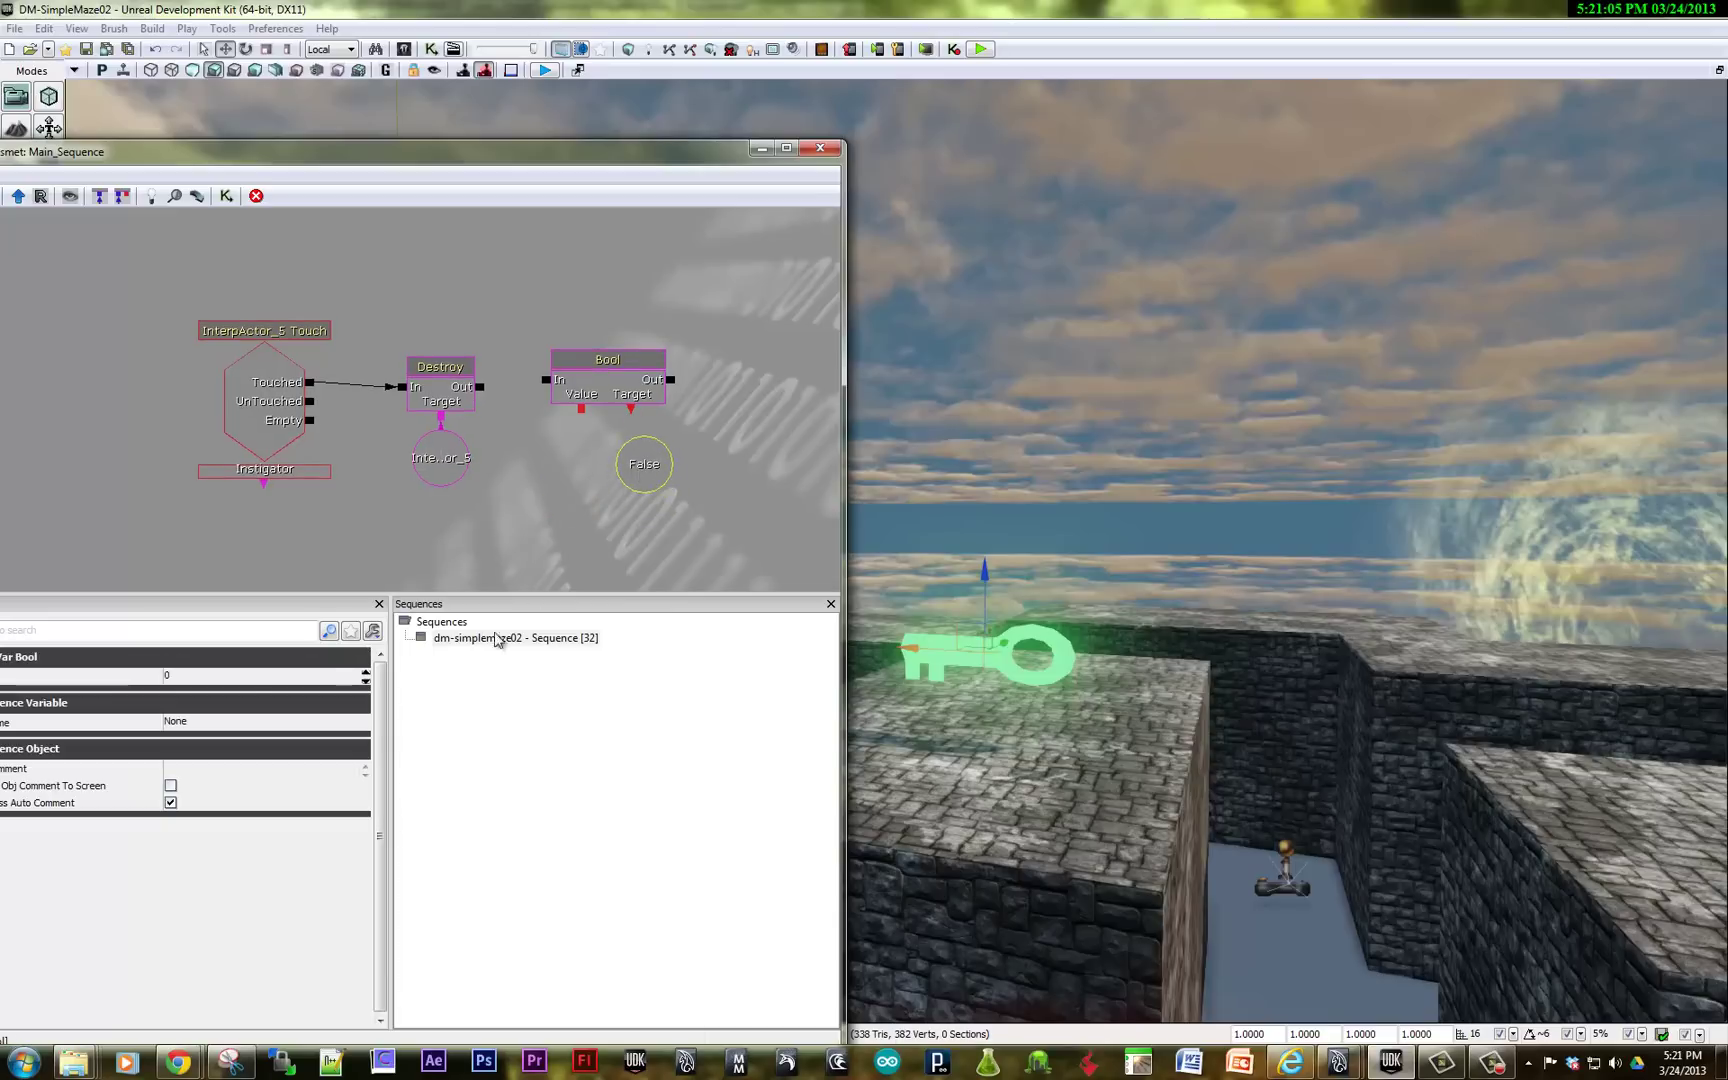
{"action": "left_click_drag", "start_coordinate": [144, 157], "coordinate": [342, 175]}
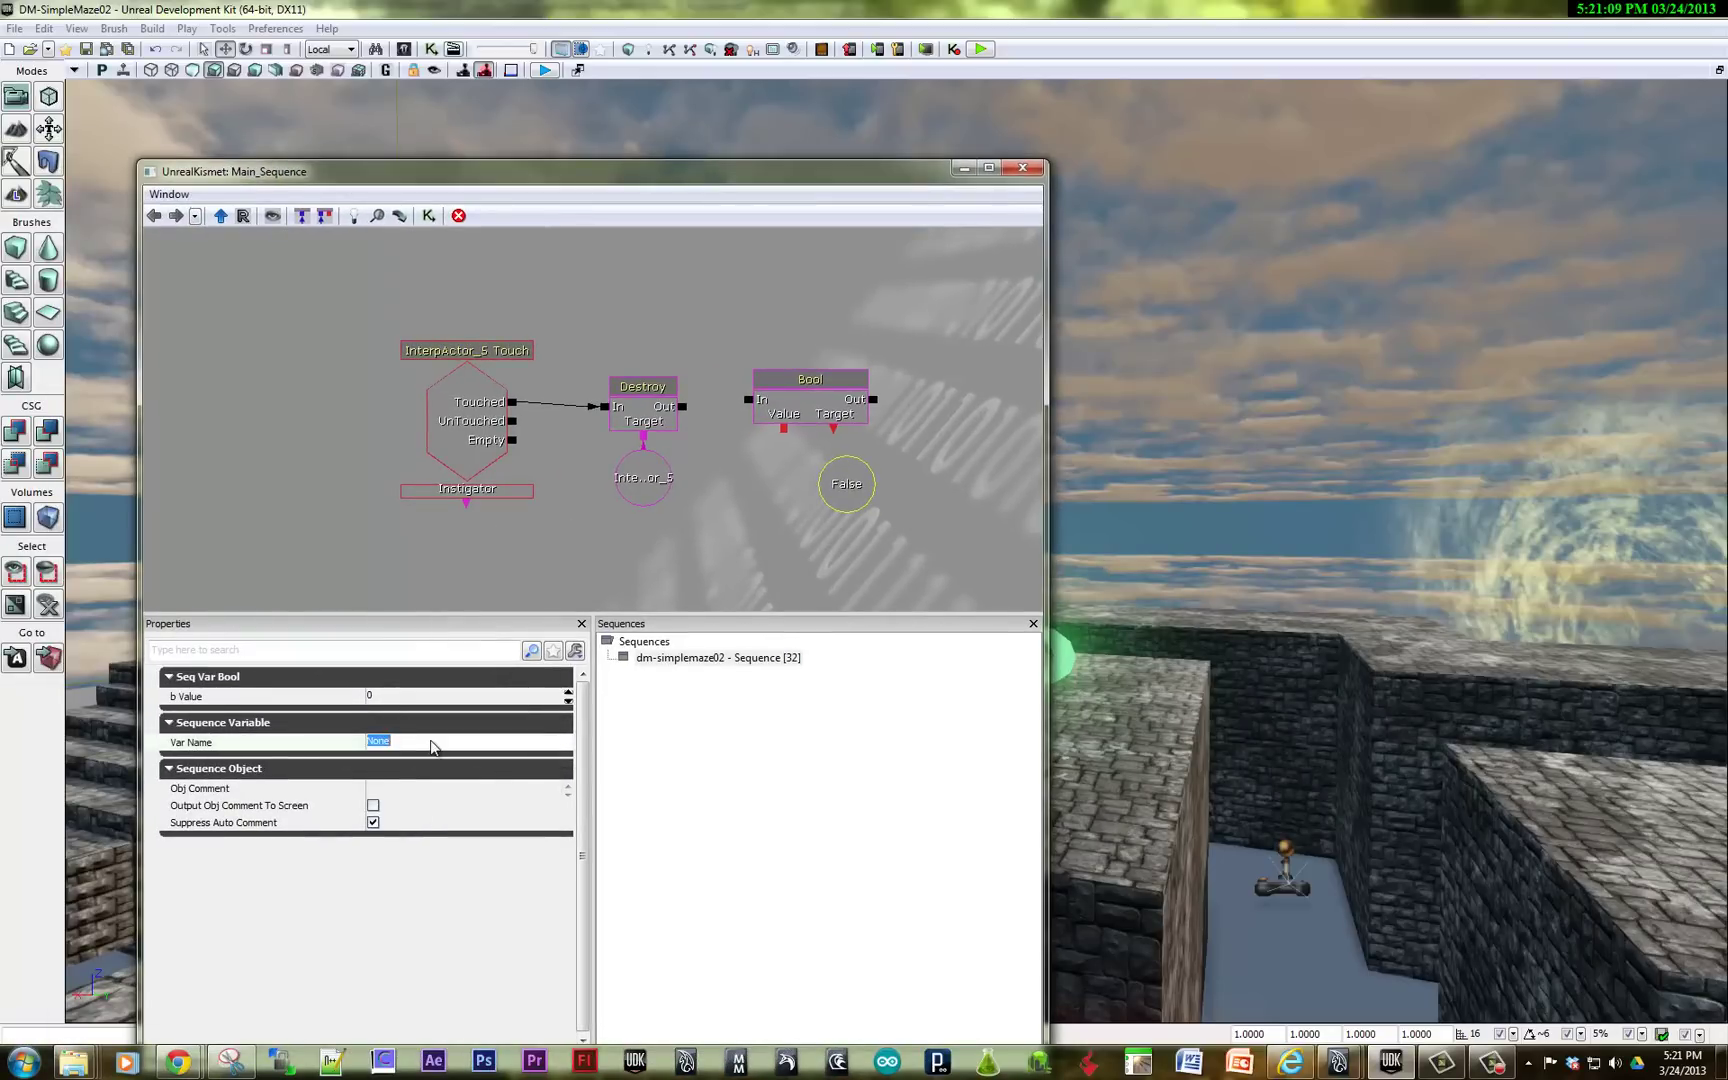
{"action": "type", "text": "GreenKey"}
{"action": "key", "text": "Return"}
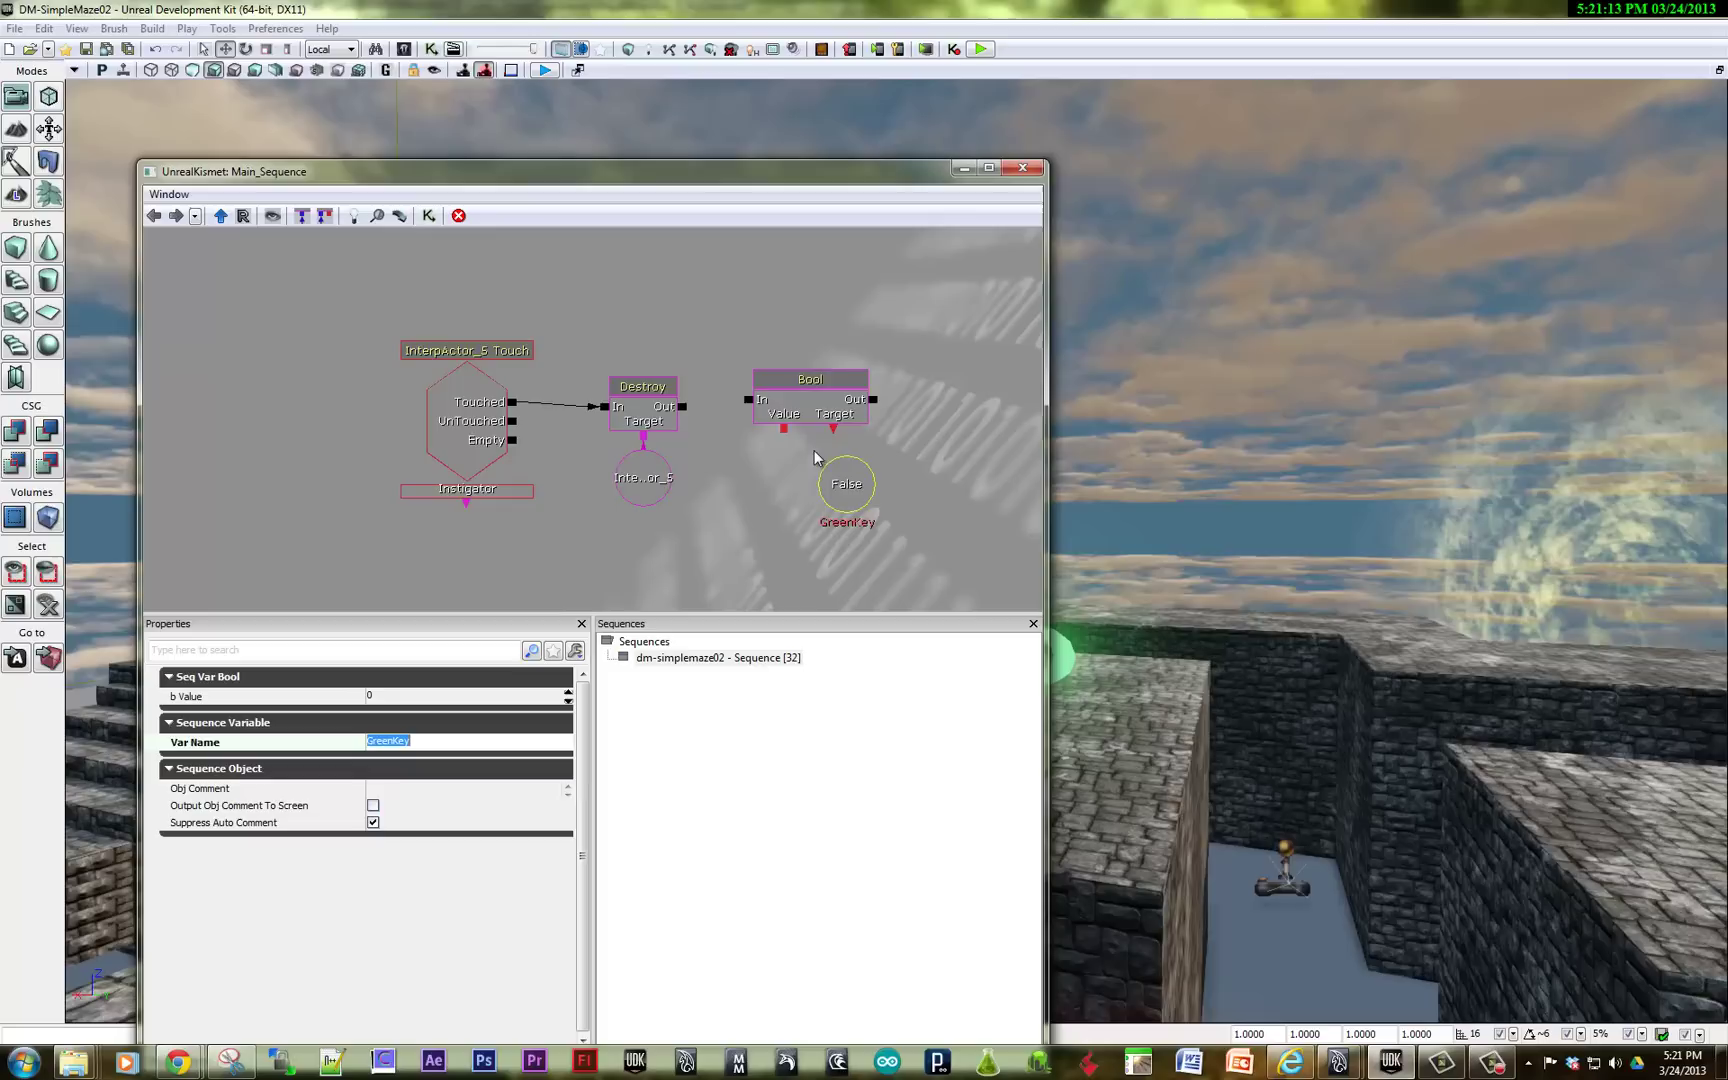
{"action": "left_click_drag", "start_coordinate": [831, 428], "coordinate": [844, 480]}
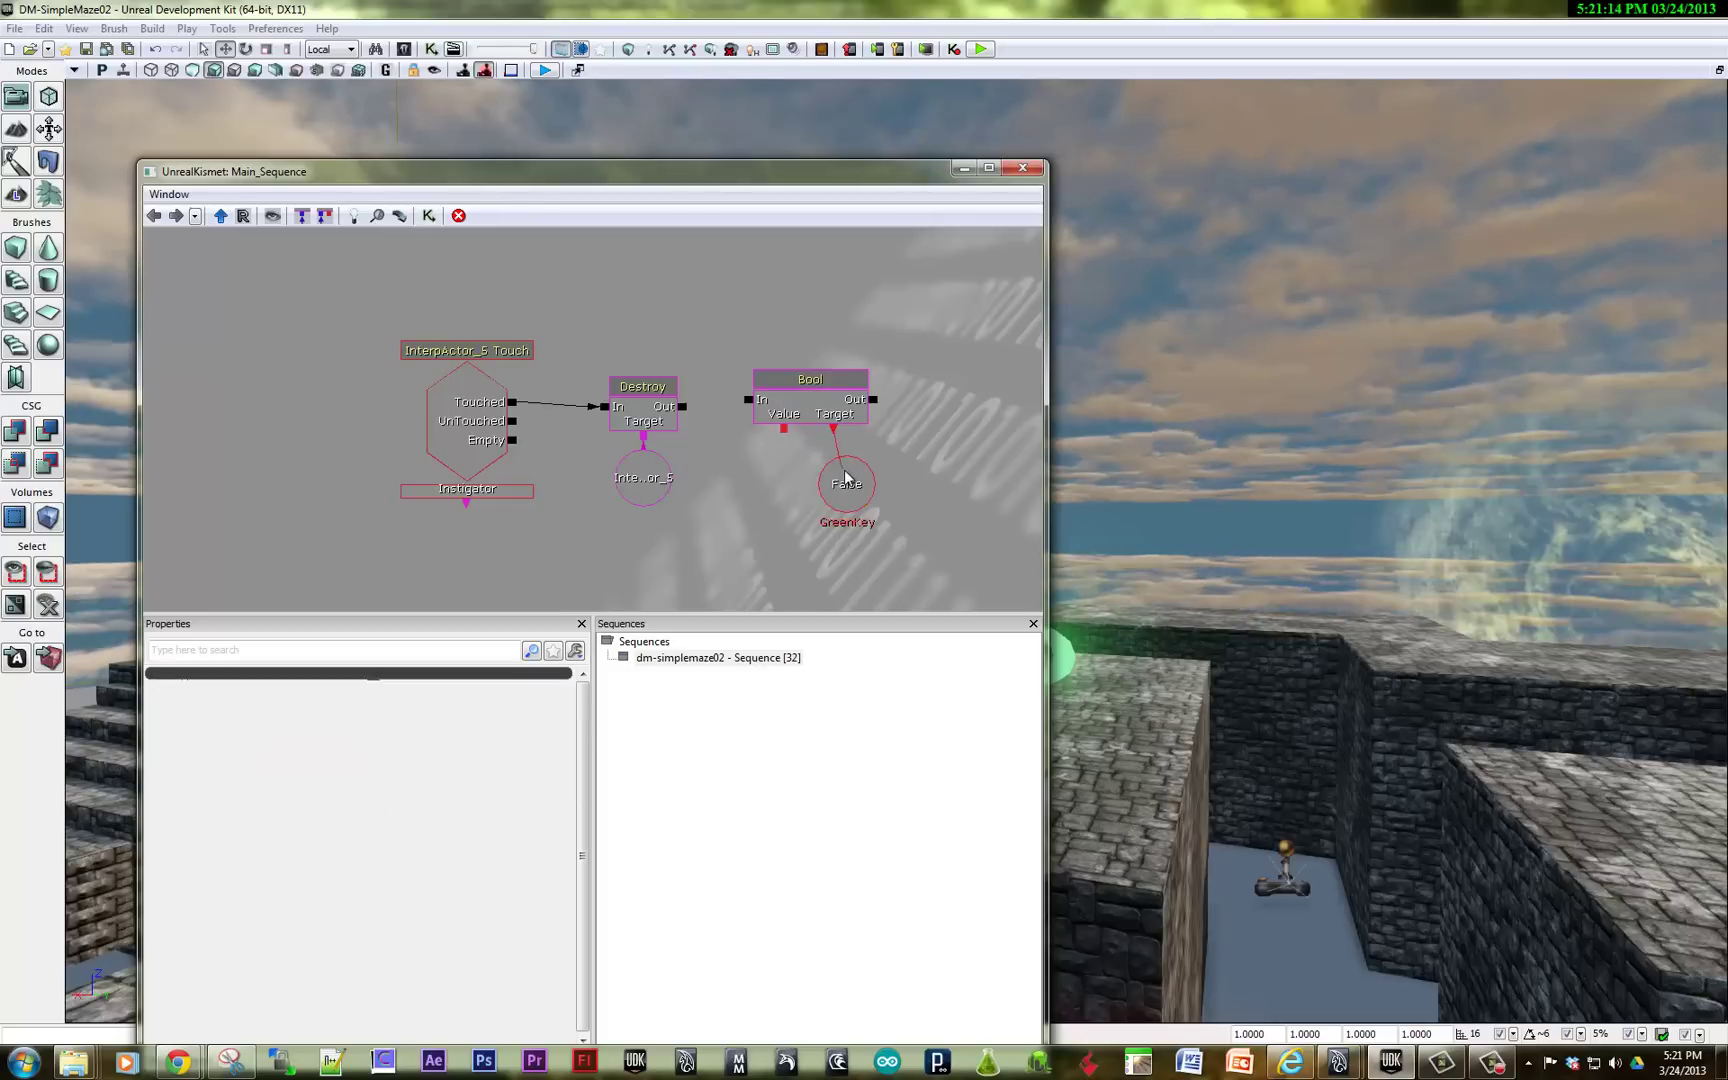
Add a second Bool variable beside GreenKey and connect it to the Bool action's Value.
{"action": "key", "text": "b"}
{"action": "left_click", "coordinate": [753, 470]}
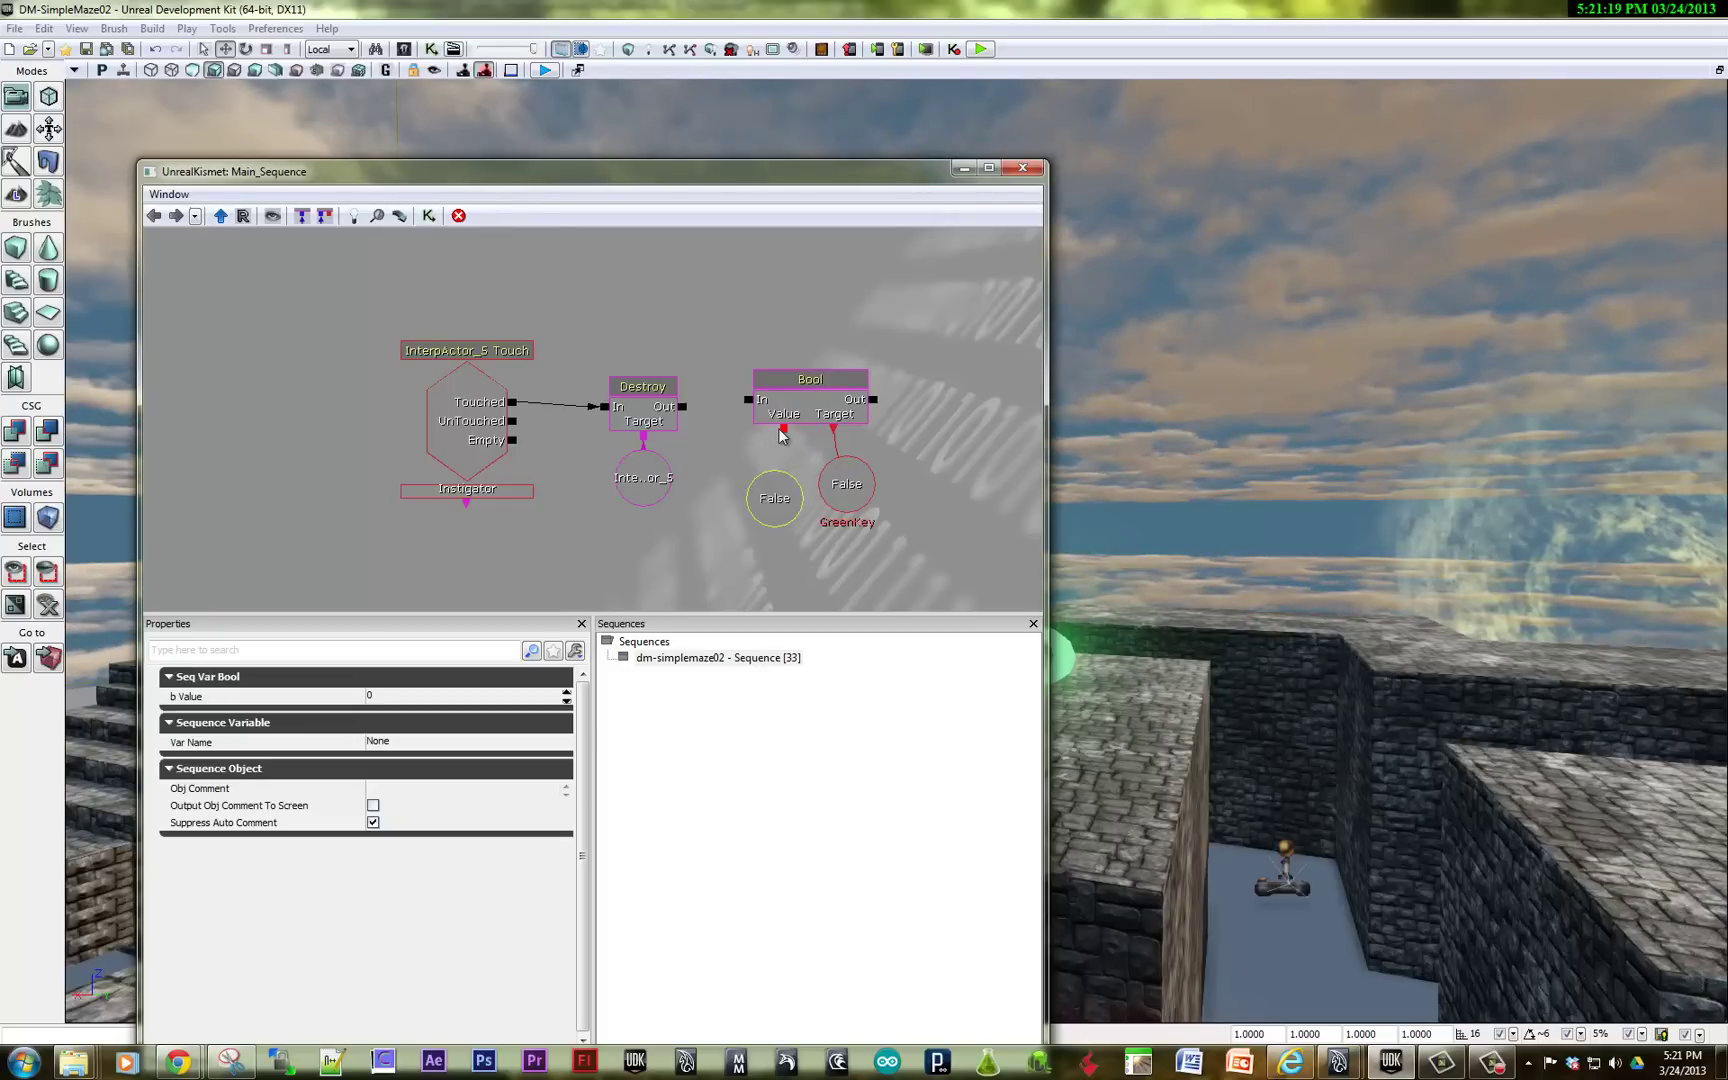
{"action": "left_click_drag", "start_coordinate": [783, 429], "coordinate": [760, 497]}
Set the second Bool variable's value to 1 and link the Destroy action's Out to the Bool action's In.
{"action": "left_click", "coordinate": [760, 502]}
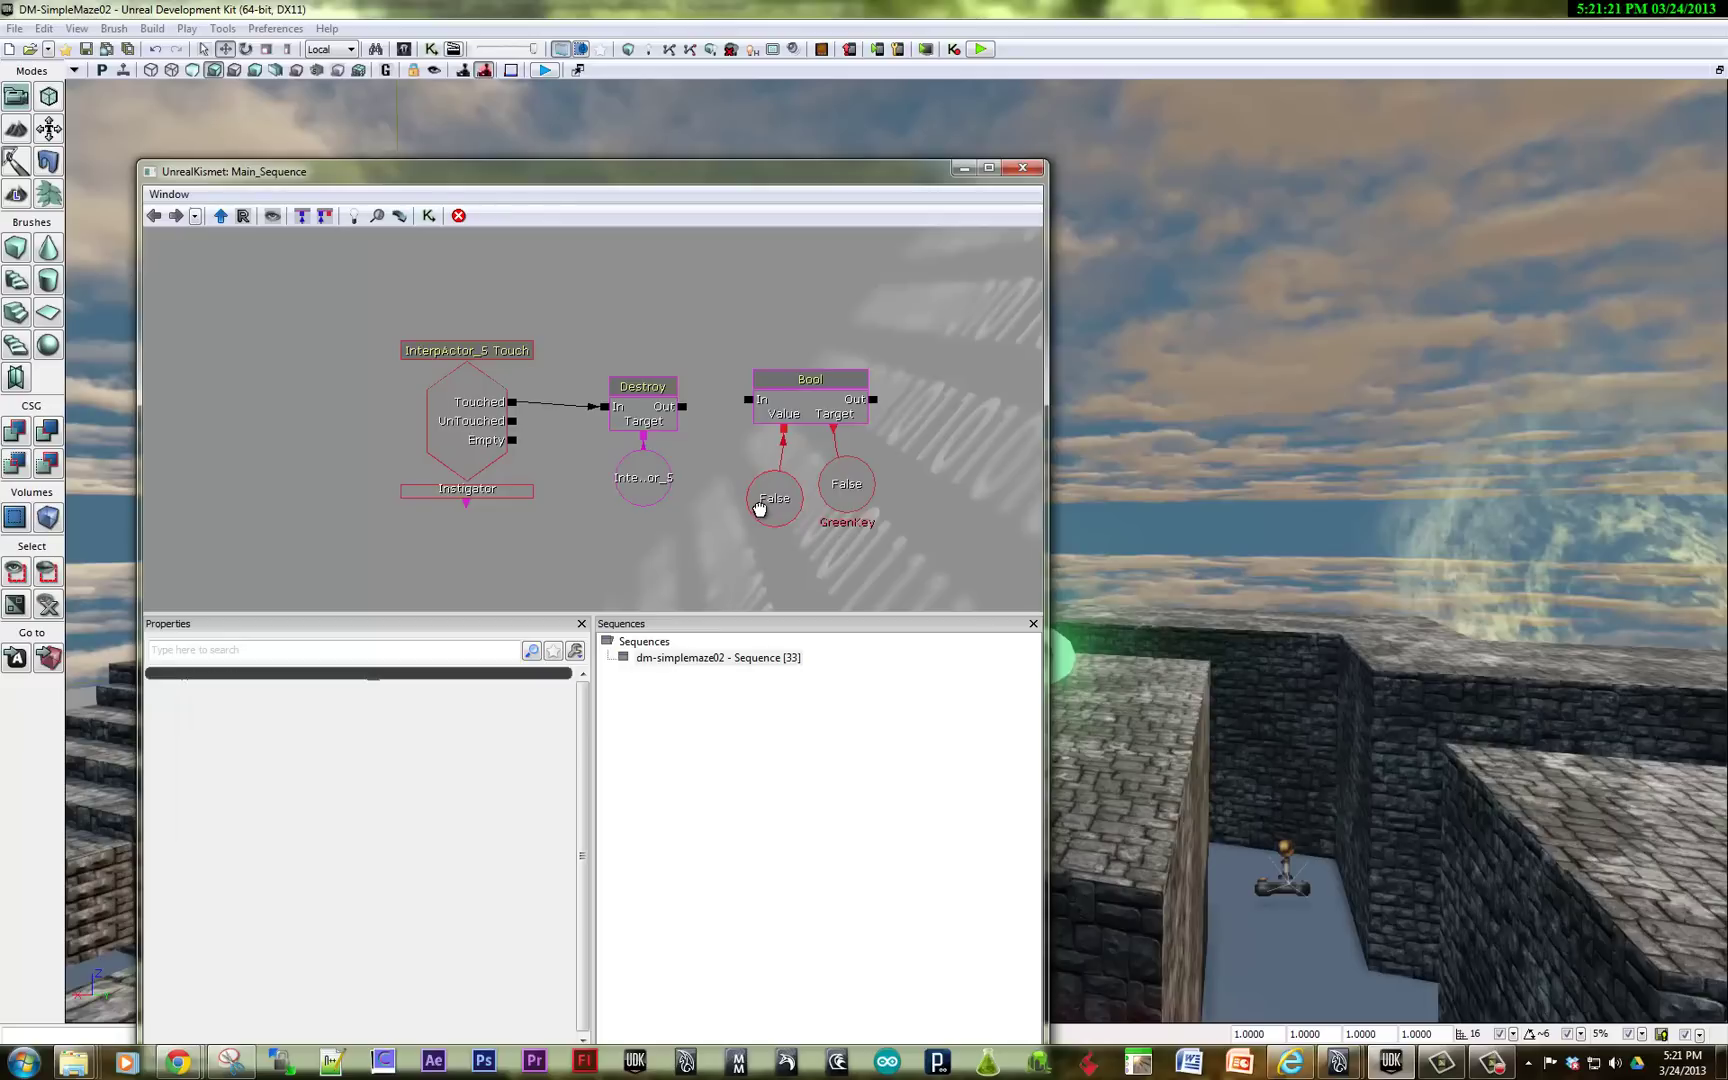
{"action": "left_click", "coordinate": [392, 698]}
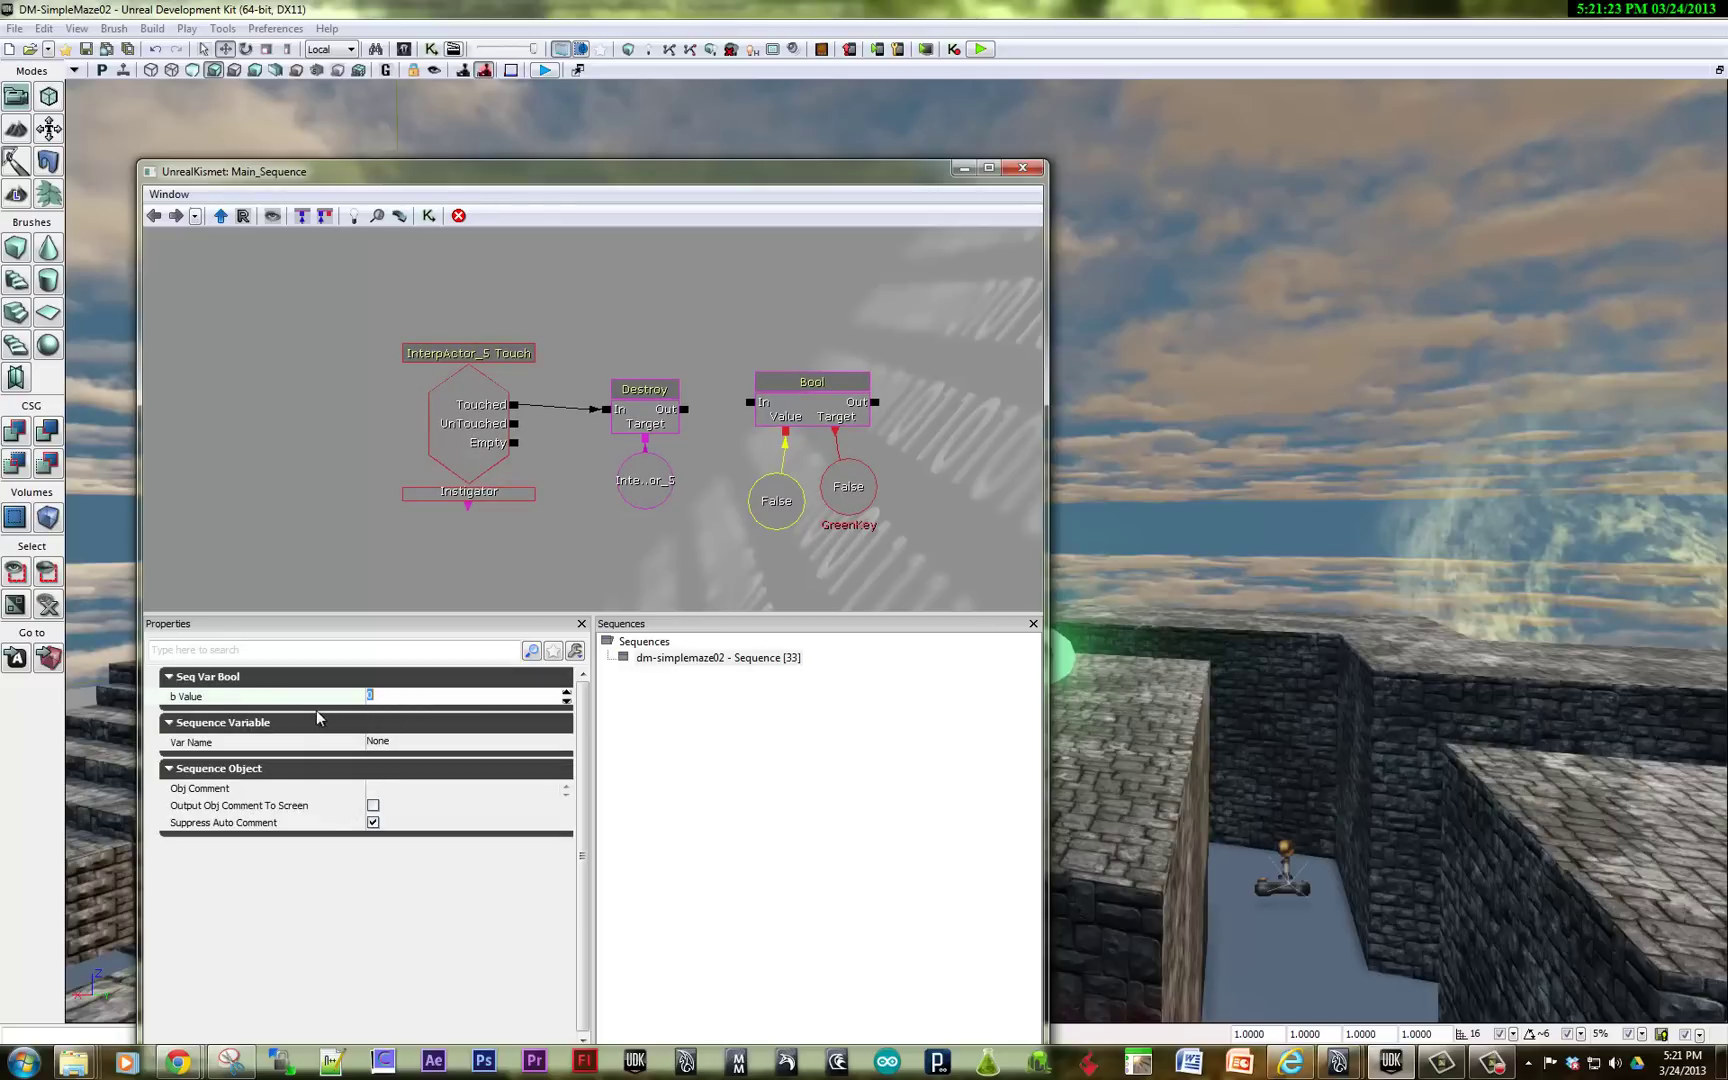
{"action": "type", "text": "1"}
{"action": "key", "text": "Return"}
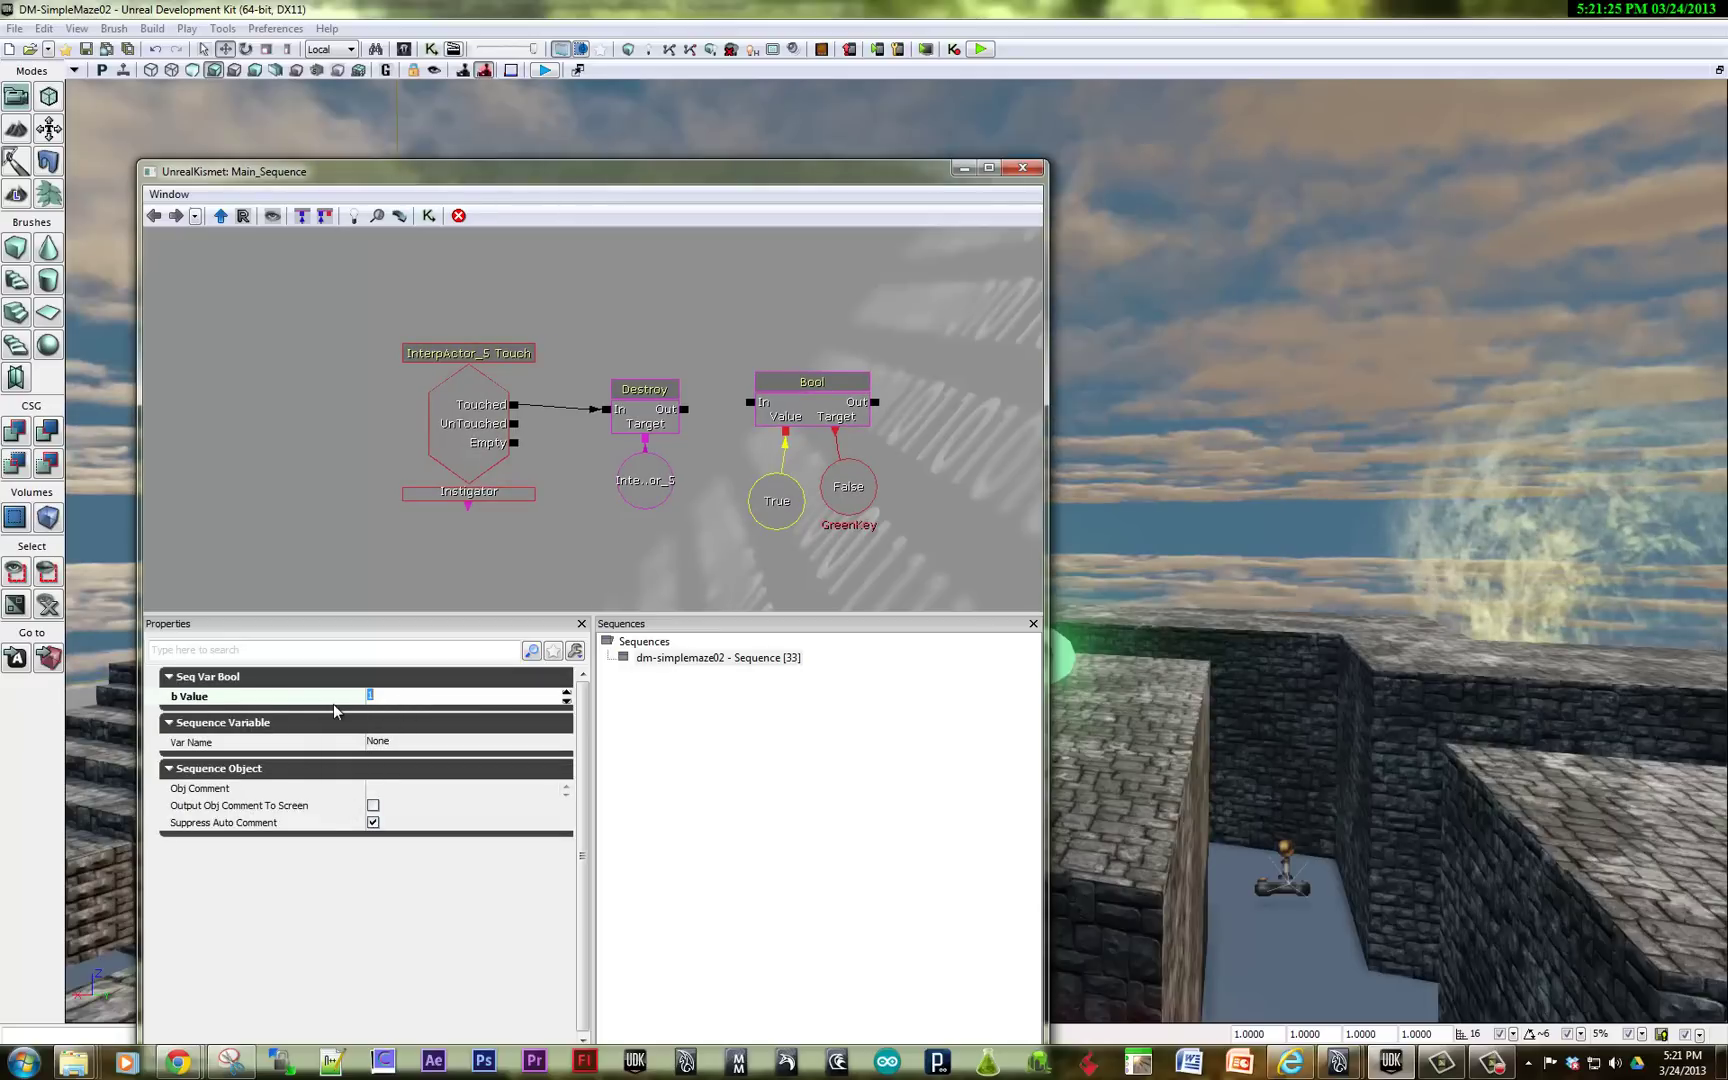
{"action": "left_click_drag", "start_coordinate": [684, 409], "coordinate": [750, 402]}
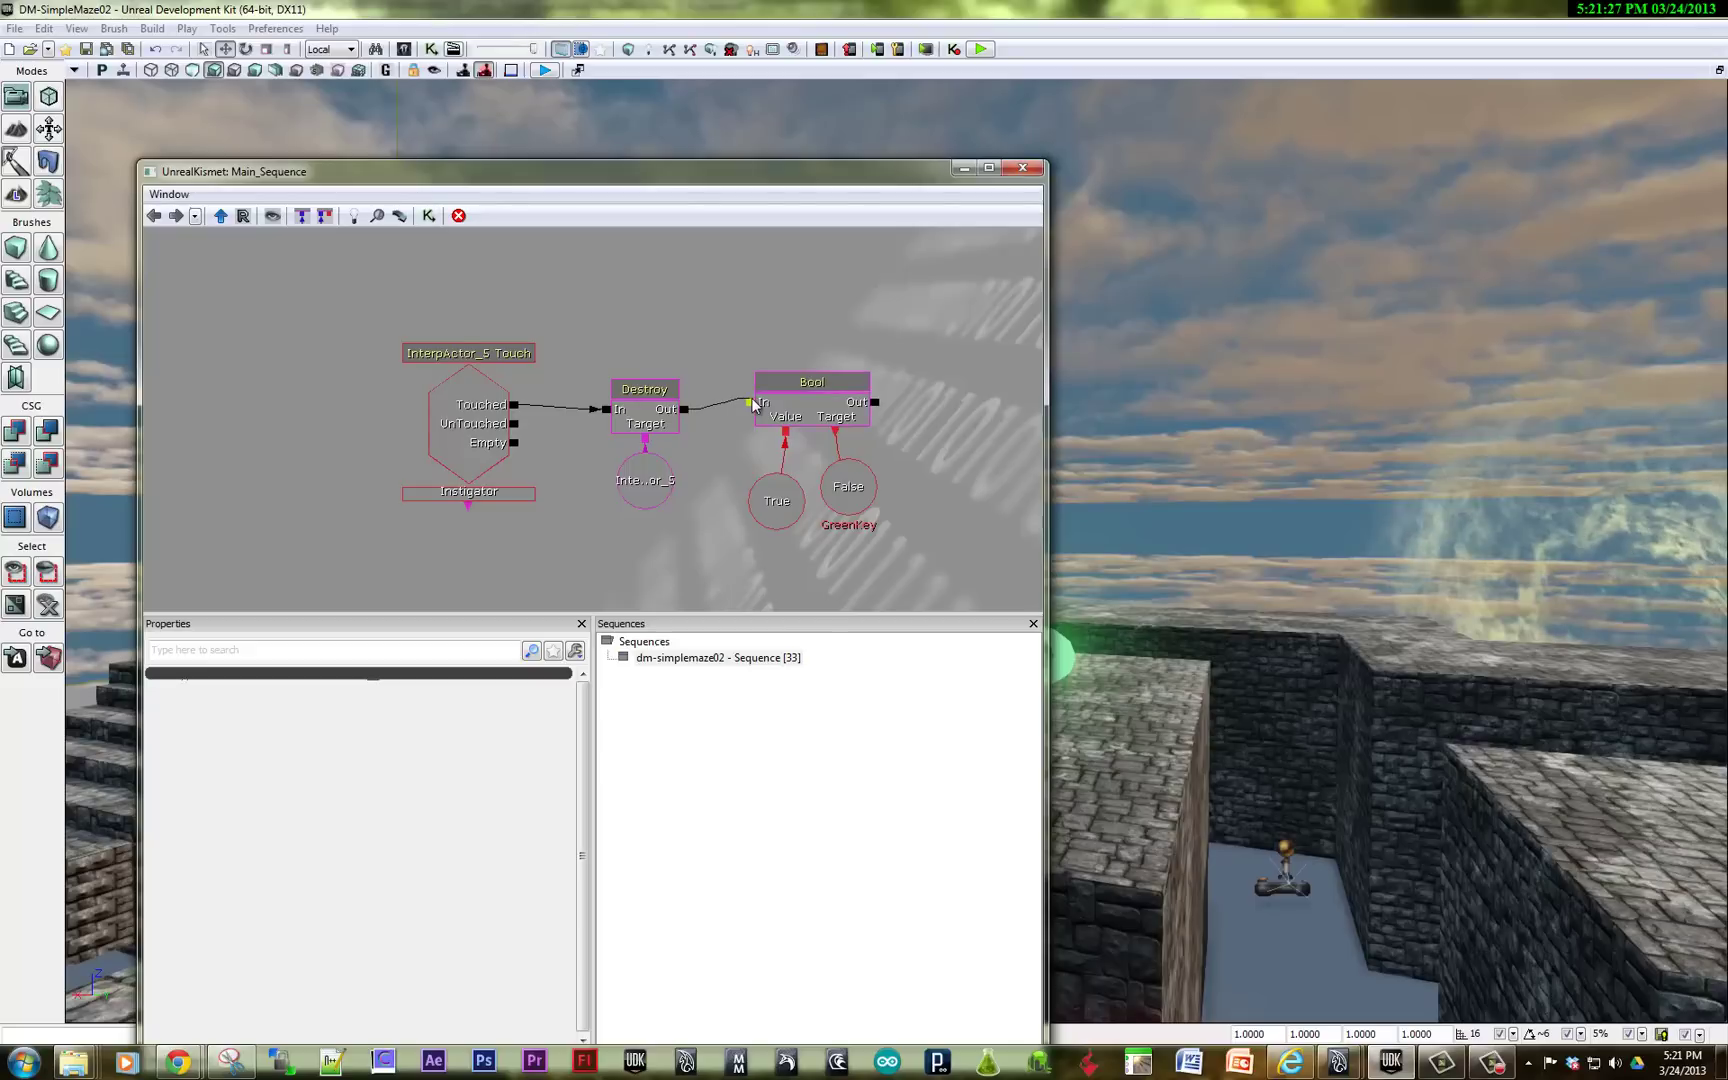
{"action": "left_click_drag", "start_coordinate": [647, 521], "coordinate": [587, 444]}
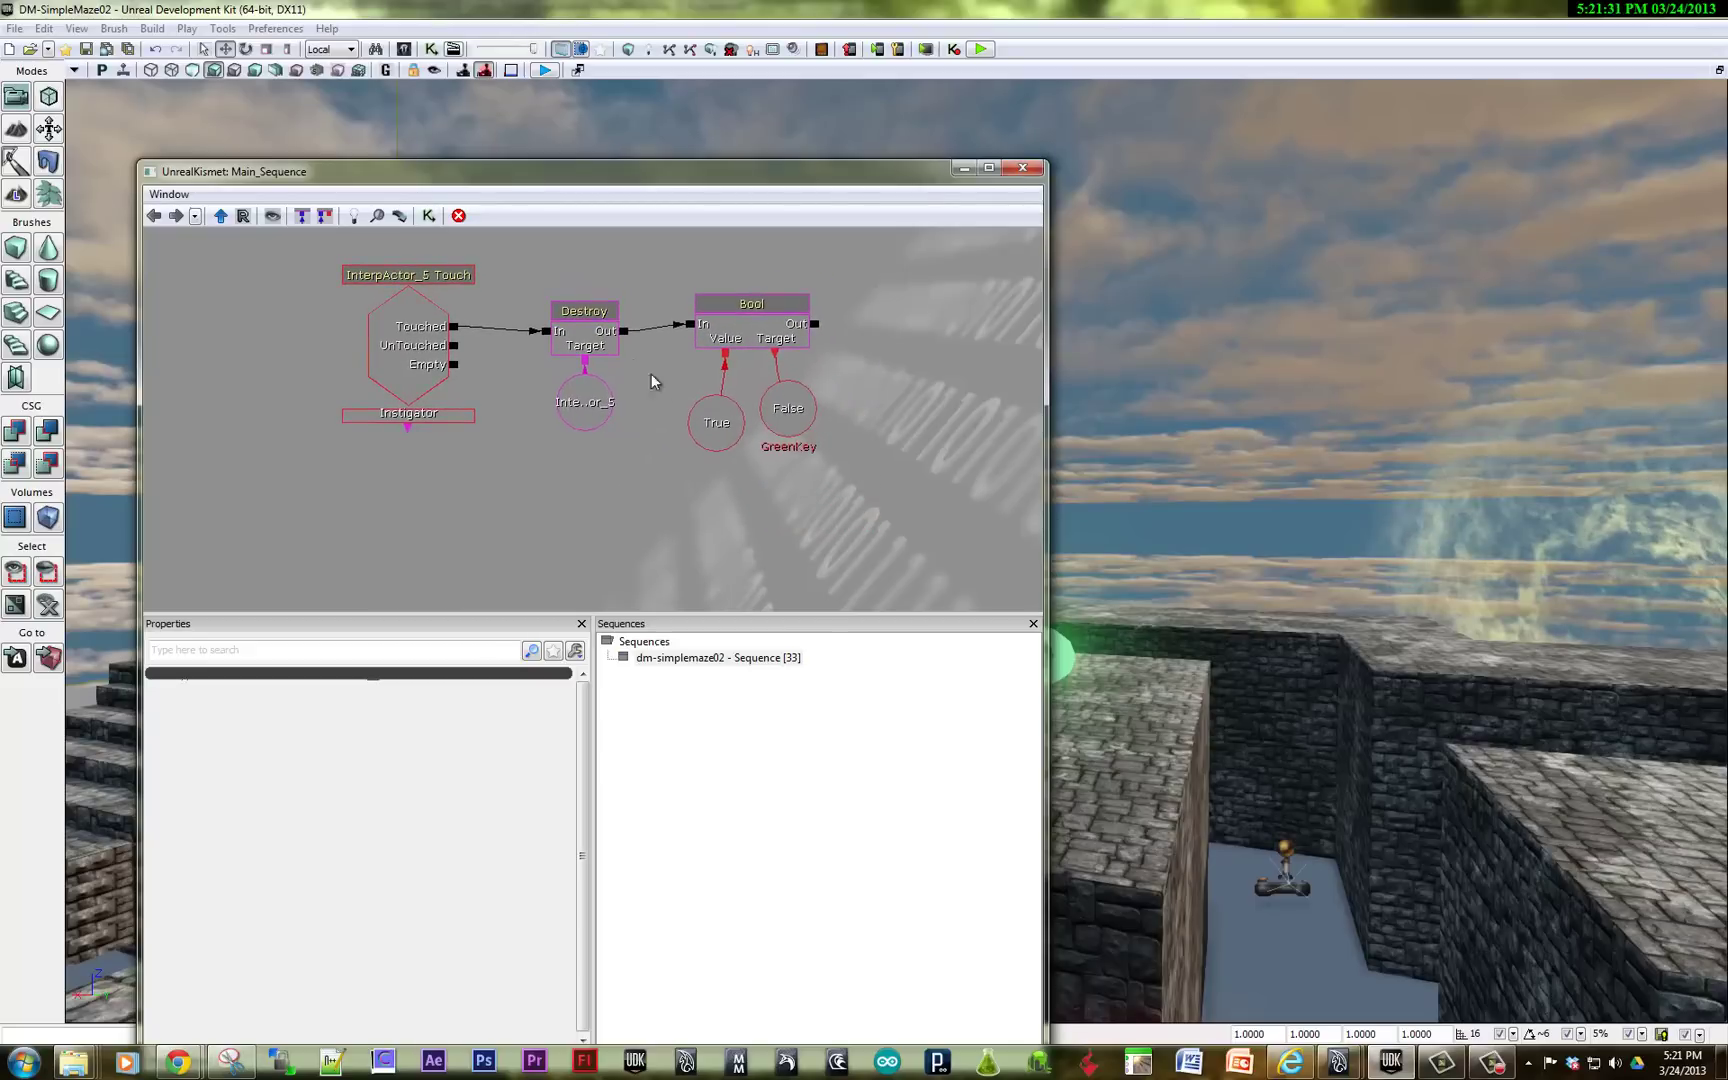